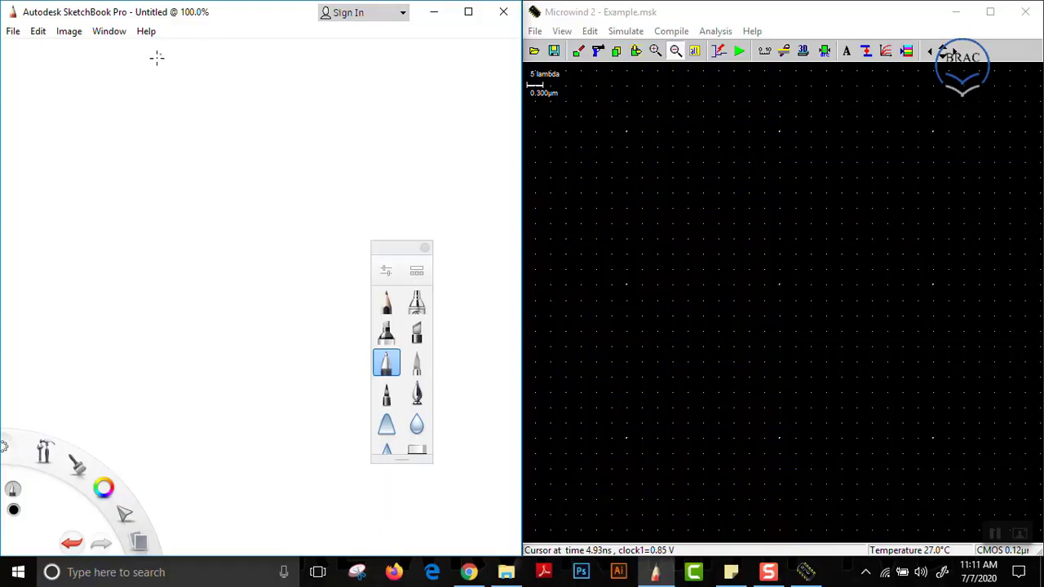
- Sketch two PMOS transistors side by side with gate leads and inversion bubbles, joining their upper terminals with a wire
{"action": "left_click_drag", "start_coordinate": [137, 118], "coordinate": [222, 109]}
{"action": "mouse_move", "coordinate": [140, 121]}
{"action": "left_mouse_down"}
{"action": "mouse_move", "coordinate": [123, 141]}
{"action": "mouse_move", "coordinate": [129, 162]}
{"action": "mouse_move", "coordinate": [147, 179]}
{"action": "left_mouse_up"}
{"action": "mouse_move", "coordinate": [123, 144]}
{"action": "left_mouse_down"}
{"action": "mouse_move", "coordinate": [121, 159]}
{"action": "mouse_move", "coordinate": [93, 160]}
{"action": "left_mouse_up"}
{"action": "left_click_drag", "start_coordinate": [222, 109], "coordinate": [210, 155]}
{"action": "mouse_move", "coordinate": [210, 146]}
{"action": "left_mouse_down"}
{"action": "mouse_move", "coordinate": [221, 147]}
{"action": "mouse_move", "coordinate": [225, 168]}
{"action": "mouse_move", "coordinate": [192, 145]}
{"action": "left_mouse_up"}
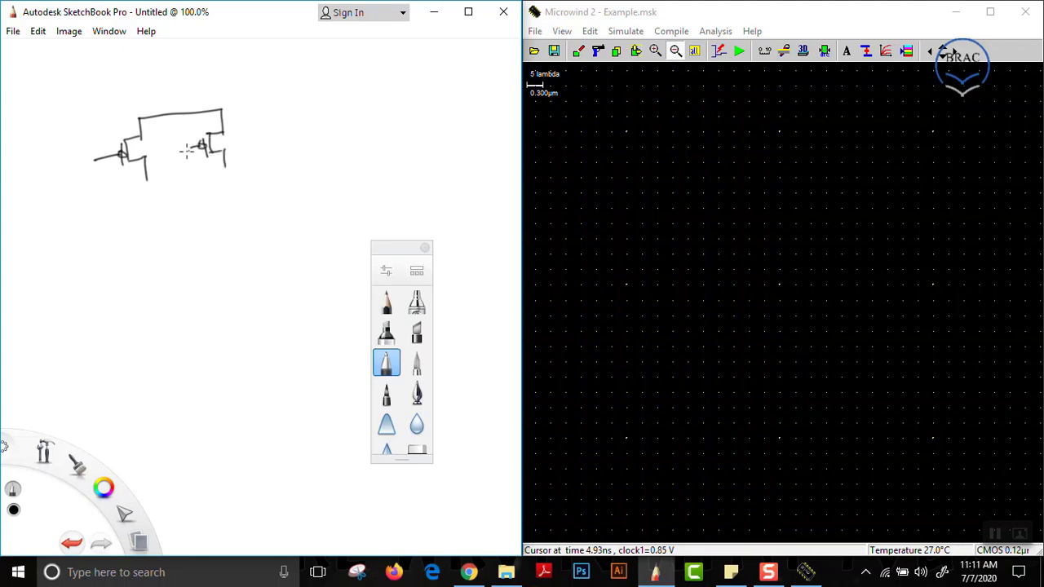
- Join the PMOS lower terminals, then sketch two series NMOS transistors with gates down to ground and add a supply arrow above the PMOS pair
{"action": "mouse_move", "coordinate": [142, 183]}
{"action": "left_mouse_down"}
{"action": "mouse_move", "coordinate": [221, 167]}
{"action": "mouse_move", "coordinate": [210, 227]}
{"action": "mouse_move", "coordinate": [229, 245]}
{"action": "mouse_move", "coordinate": [214, 252]}
{"action": "mouse_move", "coordinate": [215, 279]}
{"action": "mouse_move", "coordinate": [229, 272]}
{"action": "mouse_move", "coordinate": [221, 299]}
{"action": "mouse_move", "coordinate": [230, 301]}
{"action": "mouse_move", "coordinate": [236, 280]}
{"action": "left_mouse_up"}
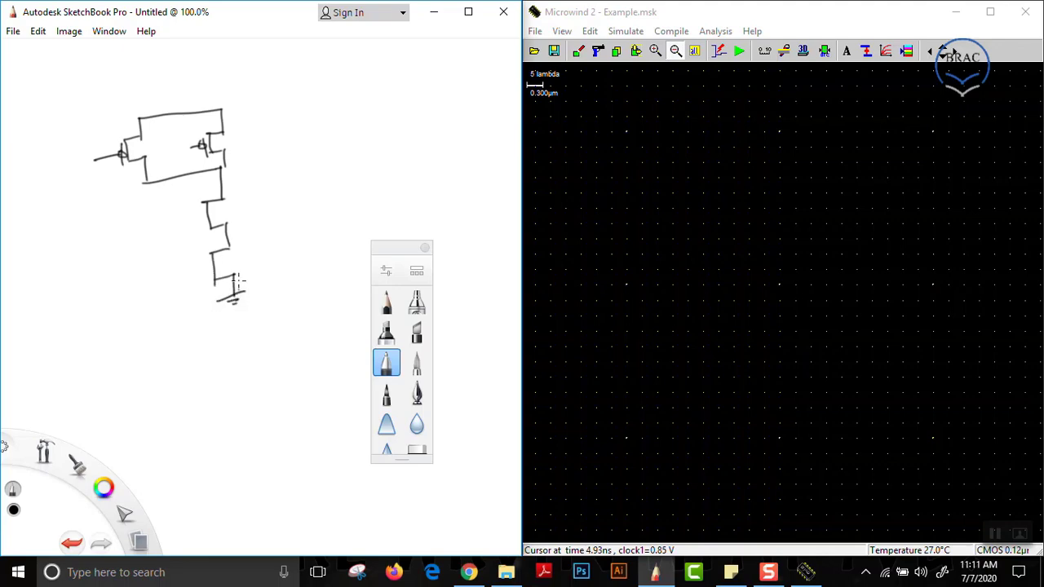
{"action": "left_click_drag", "start_coordinate": [202, 203], "coordinate": [202, 232]}
{"action": "mouse_move", "coordinate": [205, 216]}
{"action": "left_mouse_down"}
{"action": "mouse_move", "coordinate": [174, 226]}
{"action": "mouse_move", "coordinate": [205, 276]}
{"action": "left_mouse_up"}
{"action": "left_click_drag", "start_coordinate": [210, 264], "coordinate": [179, 272]}
{"action": "mouse_move", "coordinate": [214, 112]}
{"action": "left_mouse_down"}
{"action": "mouse_move", "coordinate": [214, 80]}
{"action": "mouse_move", "coordinate": [204, 93]}
{"action": "mouse_move", "coordinate": [222, 95]}
{"action": "left_mouse_up"}
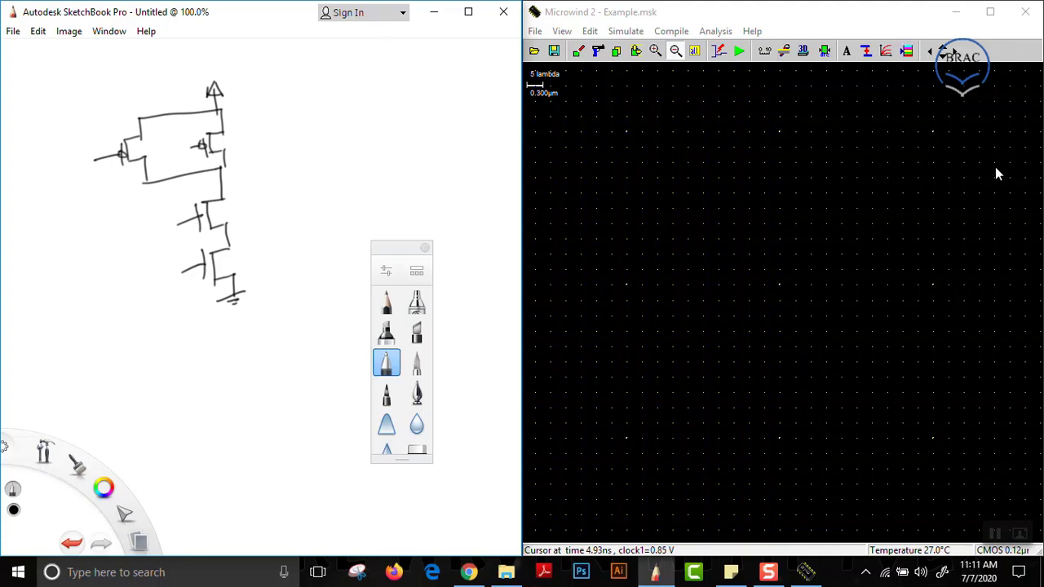
- In Microwind, show the layer palette and draw two P+ diffusion boxes side by side, about 52 x 15 and 43 x 16 lambda
{"action": "left_click", "coordinate": [907, 52]}
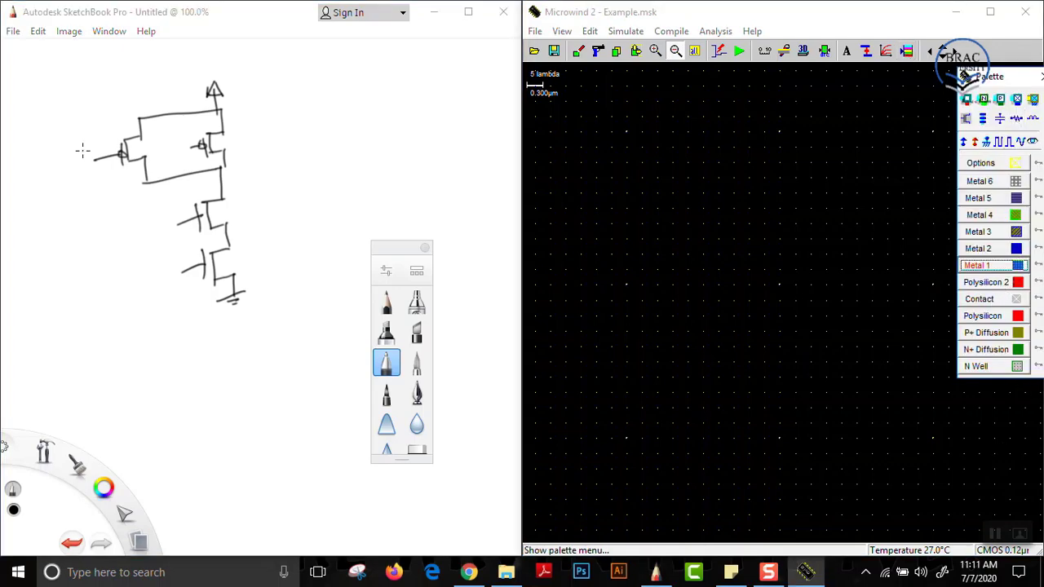
{"action": "left_click", "coordinate": [979, 334]}
{"action": "left_click_drag", "start_coordinate": [574, 167], "coordinate": [733, 211]}
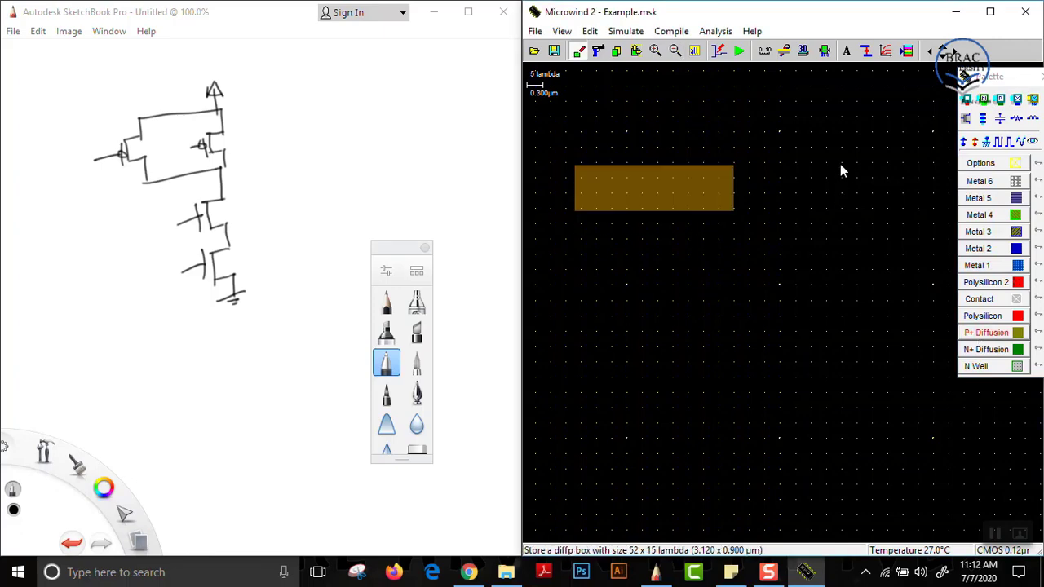
{"action": "left_click_drag", "start_coordinate": [842, 164], "coordinate": [973, 214]}
- Draw vertical polysilicon gates across the two P+ diffusion boxes, about 8 x 39 lambda on the first and 8 x 42 on the second
{"action": "left_click", "coordinate": [974, 317]}
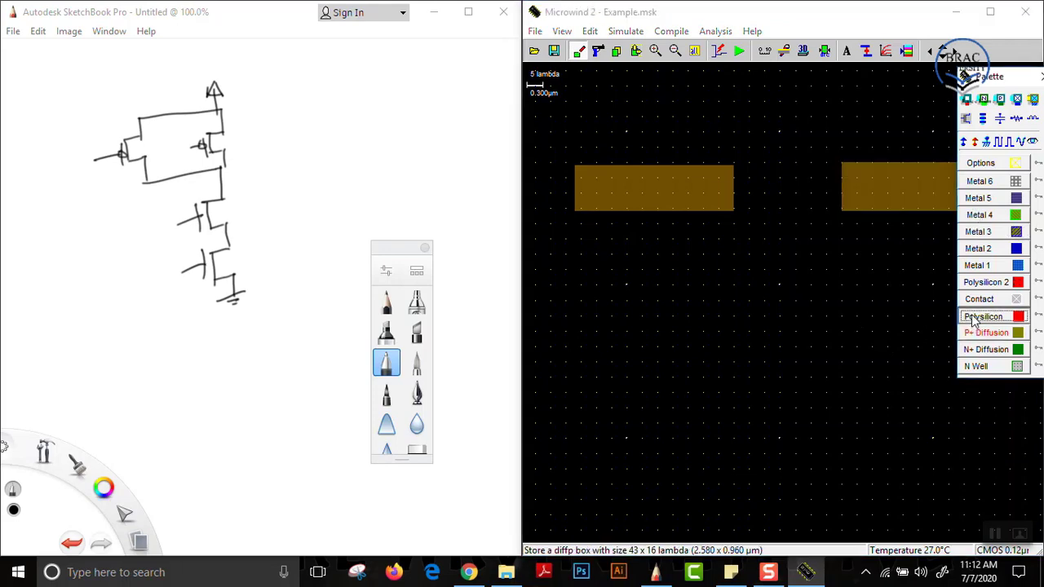
{"action": "left_click_drag", "start_coordinate": [633, 135], "coordinate": [659, 252]}
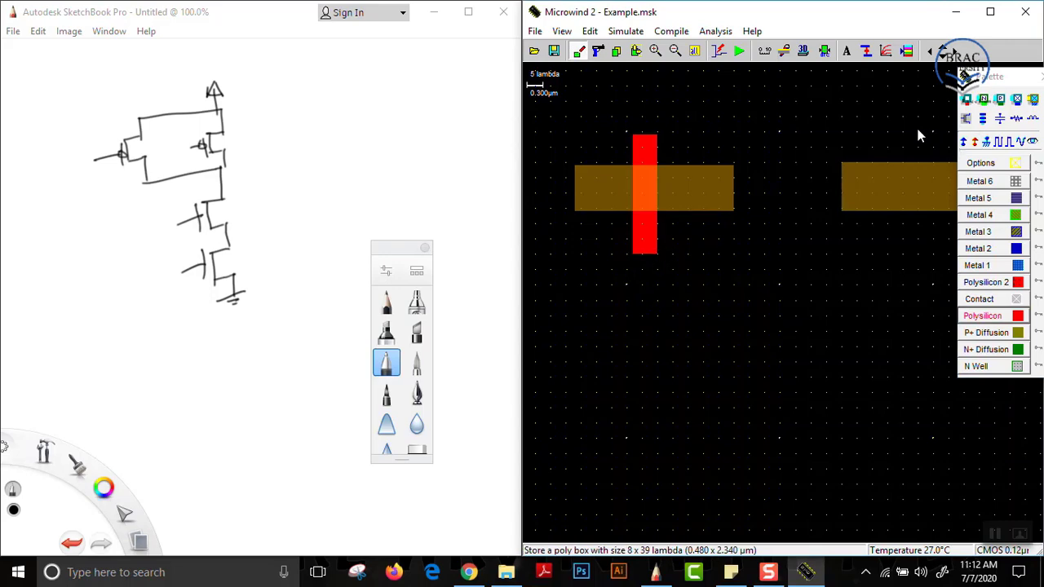
{"action": "left_click_drag", "start_coordinate": [909, 131], "coordinate": [934, 265]}
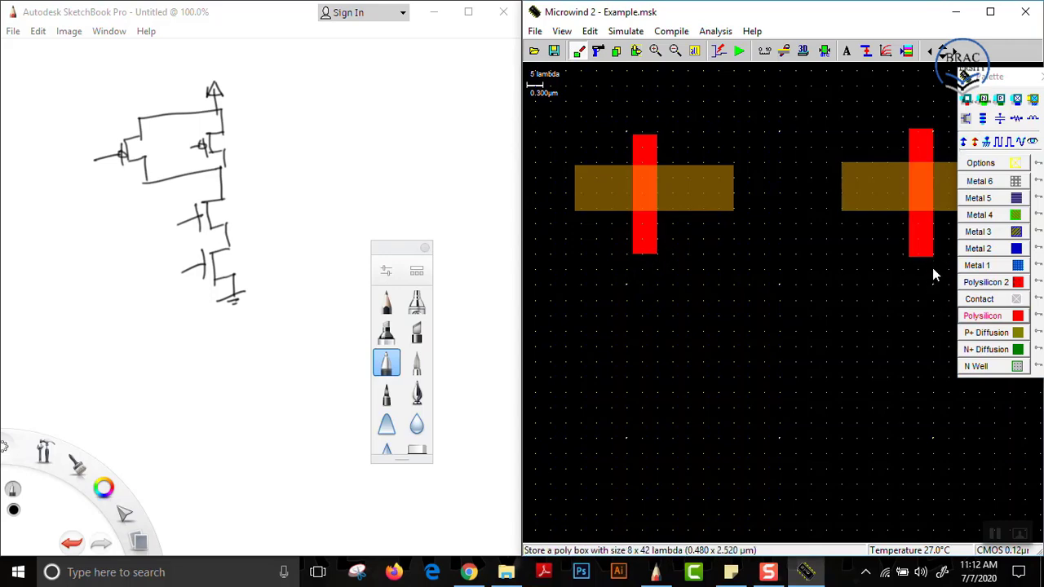
- Draw an N Well of about 167 x 87 lambda enclosing both PMOS transistors
{"action": "left_click", "coordinate": [675, 50]}
{"action": "left_click", "coordinate": [675, 51]}
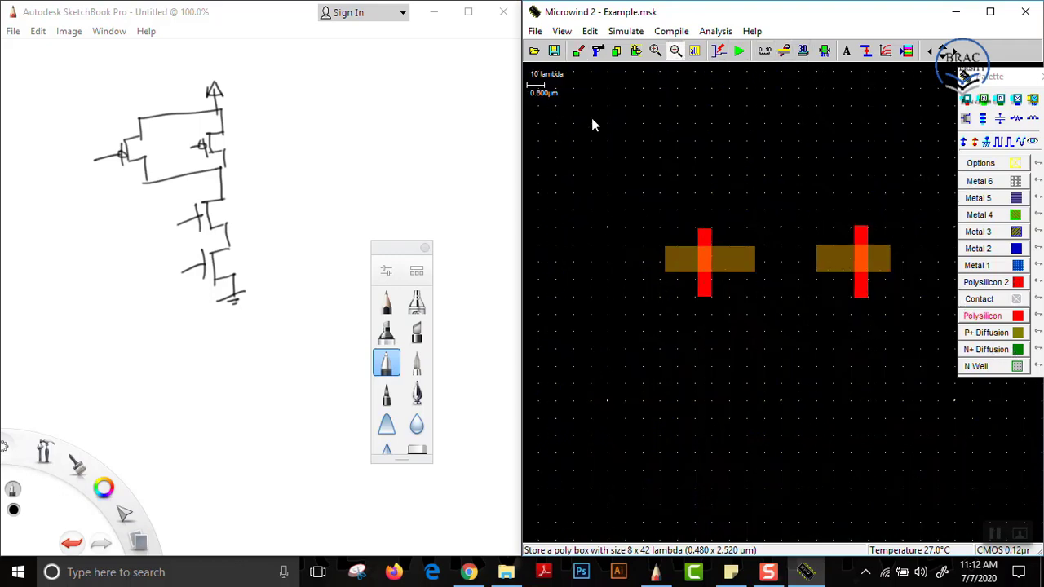
{"action": "left_click", "coordinate": [989, 366]}
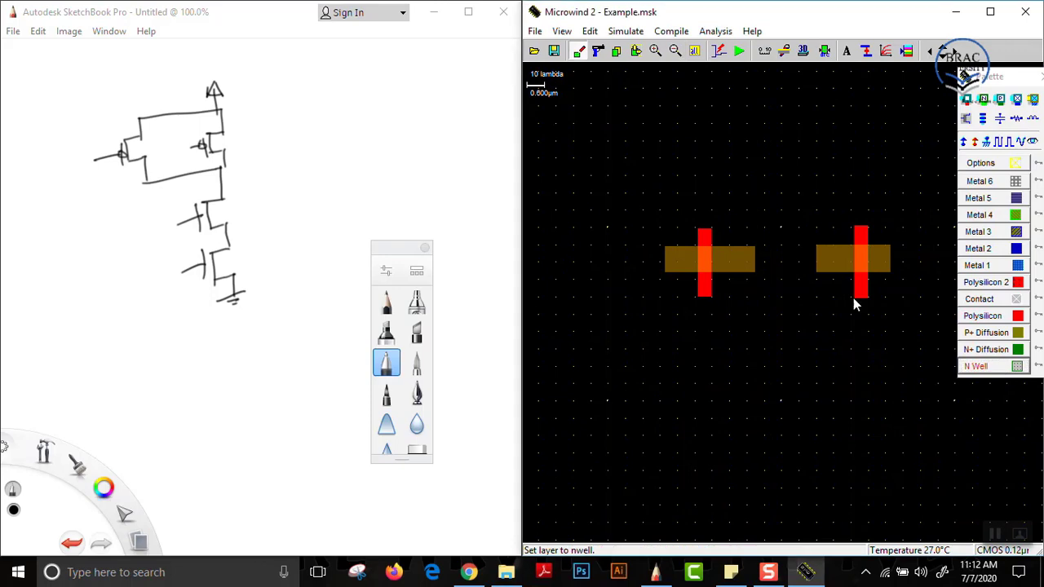
{"action": "left_click_drag", "start_coordinate": [634, 184], "coordinate": [922, 334]}
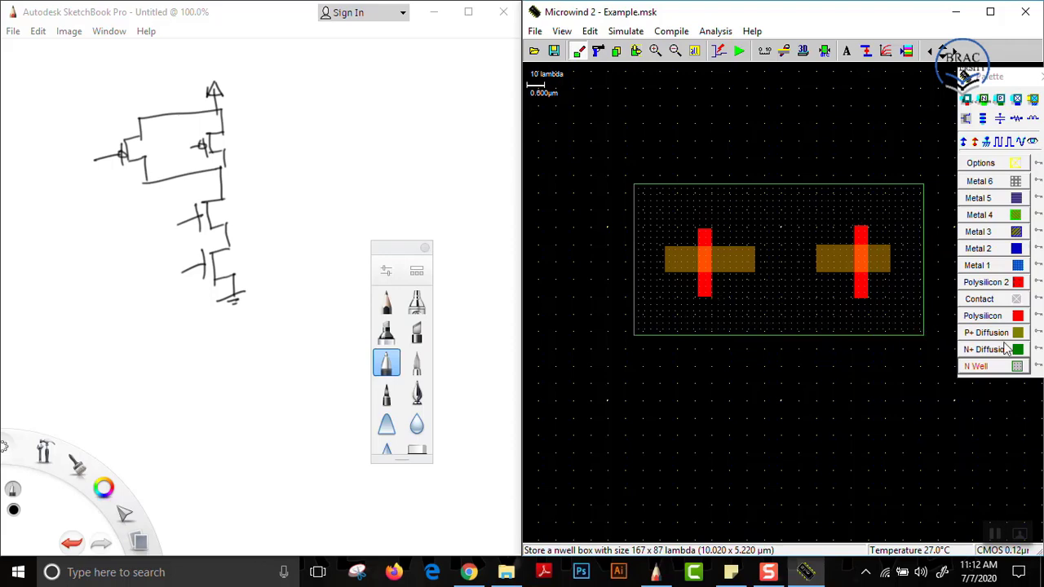
- Draw two N+ diffusion boxes below the N Well, about 48 x 21 and 50 x 23 lambda
{"action": "left_click", "coordinate": [987, 351]}
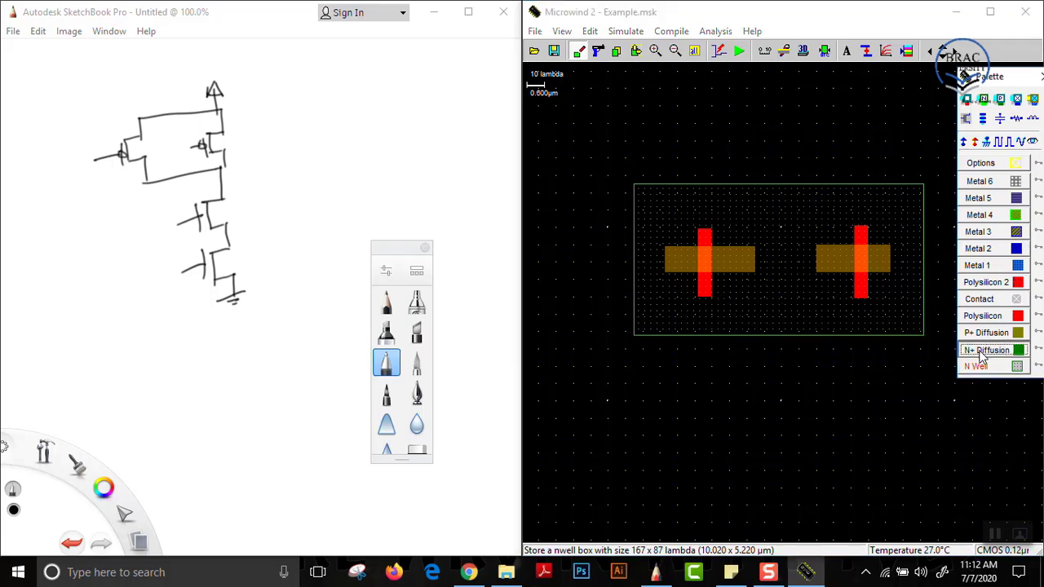
{"action": "left_click_drag", "start_coordinate": [676, 419], "coordinate": [759, 455]}
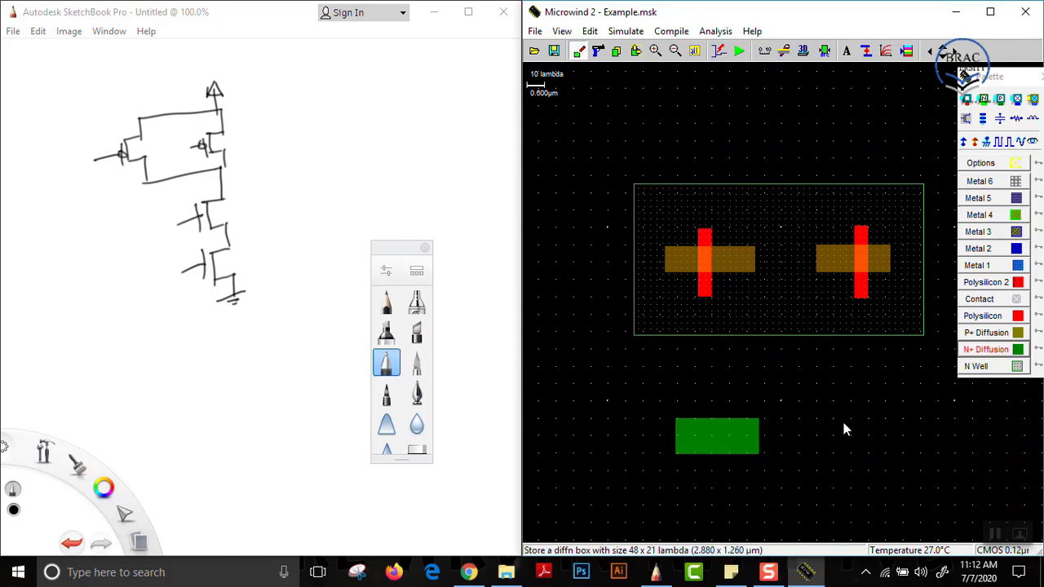
{"action": "left_click_drag", "start_coordinate": [816, 418], "coordinate": [902, 458]}
- Draw vertical polysilicon gates over the N+ boxes, about 9 x 51 lambda on the right one and 10 x 54 on the left one
{"action": "left_click", "coordinate": [982, 317]}
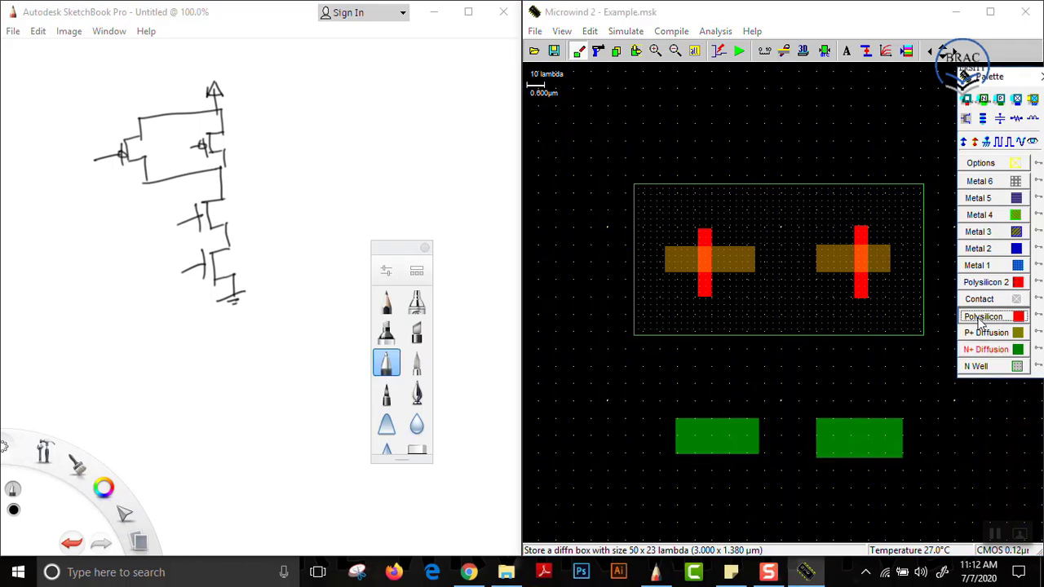
{"action": "left_click_drag", "start_coordinate": [853, 392], "coordinate": [856, 470]}
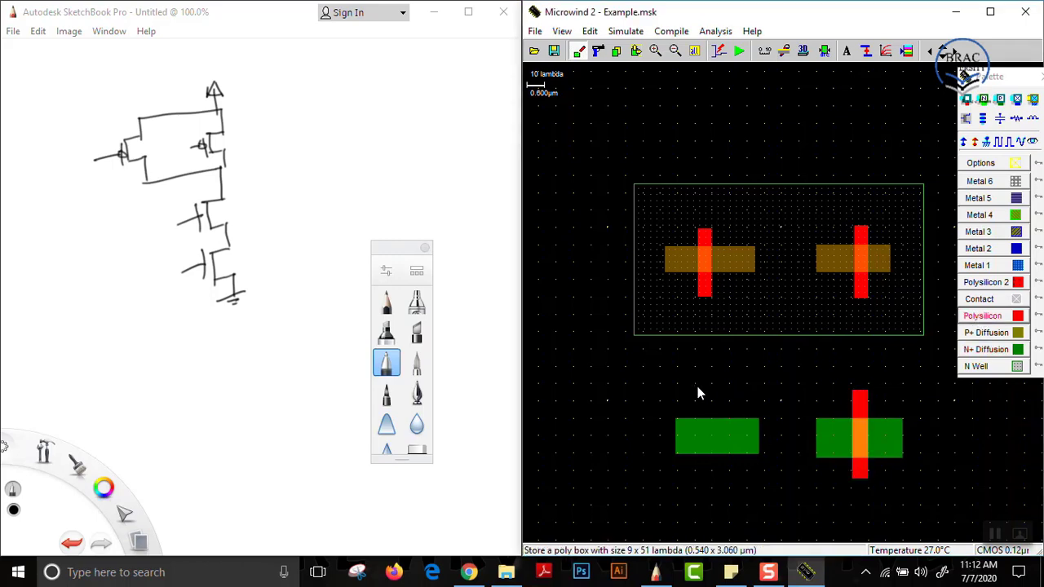
{"action": "left_click_drag", "start_coordinate": [698, 388], "coordinate": [717, 476]}
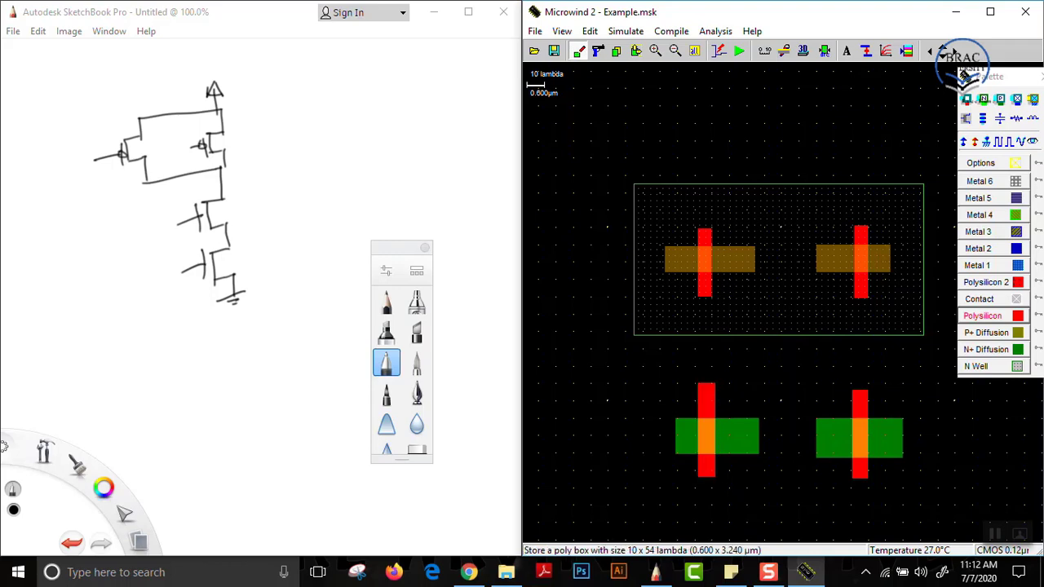
- Stretch the left P+ diffusion box slightly outward at its left edge
{"action": "left_click", "coordinate": [636, 50]}
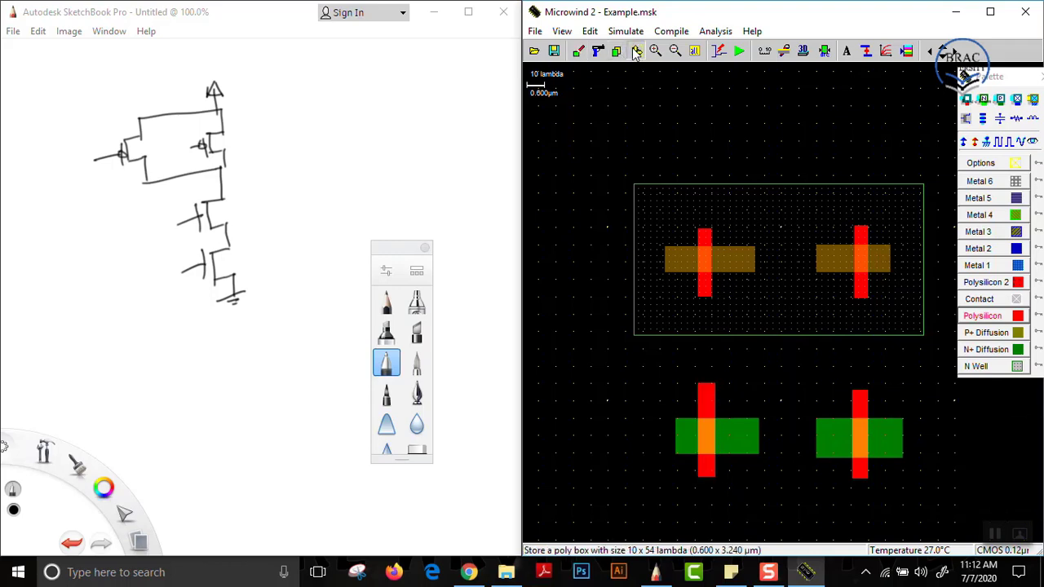
{"action": "left_click", "coordinate": [665, 267]}
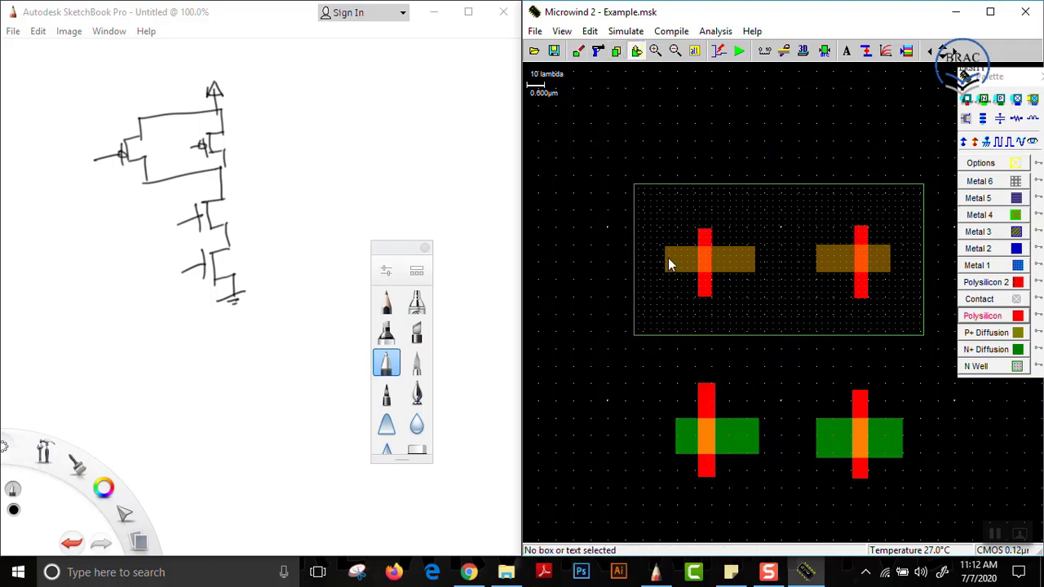
{"action": "left_click_drag", "start_coordinate": [665, 263], "coordinate": [657, 262]}
- Stretch the left N+ diffusion box to about 58 x 17 lambda and the right one to about 50 x 16 lambda
{"action": "left_click", "coordinate": [677, 441]}
{"action": "mouse_move", "coordinate": [677, 440]}
{"action": "left_mouse_down"}
{"action": "mouse_move", "coordinate": [652, 441]}
{"action": "mouse_move", "coordinate": [684, 445]}
{"action": "left_mouse_up"}
{"action": "left_click", "coordinate": [681, 439]}
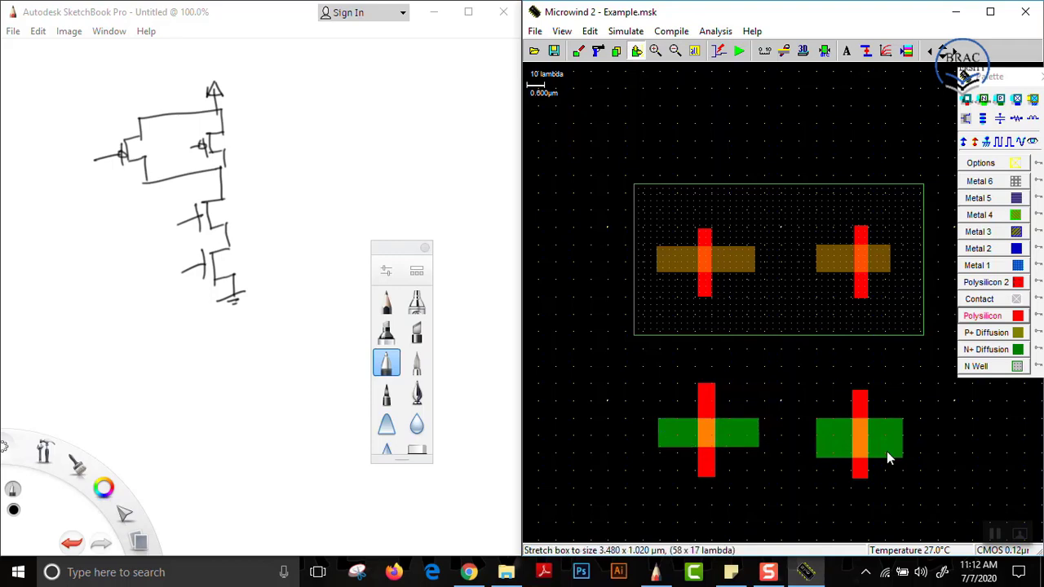
{"action": "left_click", "coordinate": [834, 458]}
{"action": "left_click_drag", "start_coordinate": [834, 459], "coordinate": [834, 445]}
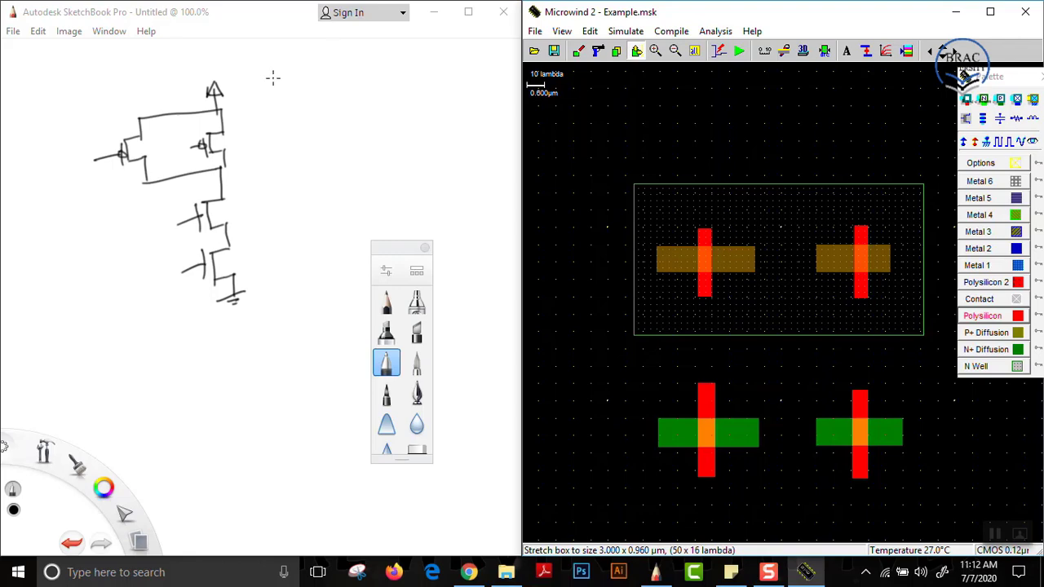
- In the SketchBook schematic, label the right PMOS transistor's upper terminal S and its lower terminal D
{"action": "left_click", "coordinate": [233, 100]}
{"action": "left_click_drag", "start_coordinate": [241, 103], "coordinate": [230, 116]}
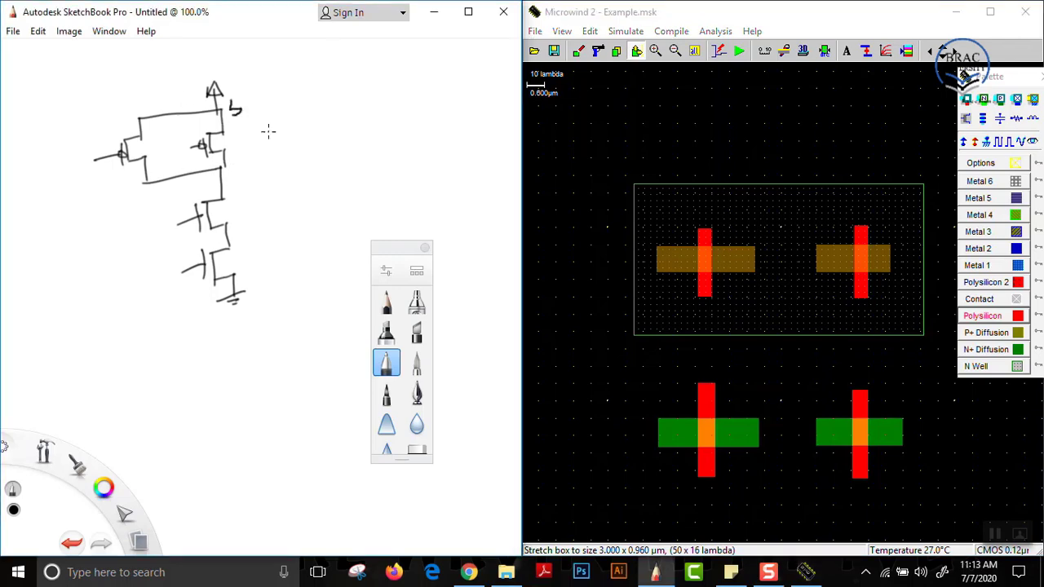
{"action": "mouse_move", "coordinate": [238, 158]}
{"action": "left_mouse_down"}
{"action": "mouse_move", "coordinate": [237, 177]}
{"action": "mouse_move", "coordinate": [251, 165]}
{"action": "mouse_move", "coordinate": [239, 177]}
{"action": "left_mouse_up"}
- In Microwind, bridge the two PMOS diffusions with a P+ diffusion box of about 60 x 15 lambda
{"action": "left_click", "coordinate": [976, 334]}
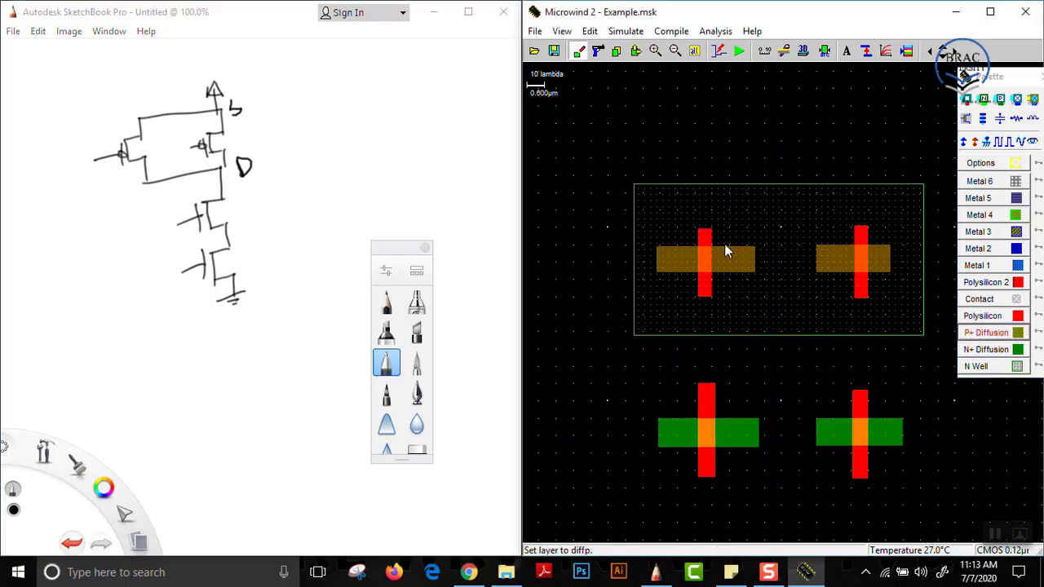
{"action": "left_click_drag", "start_coordinate": [725, 245], "coordinate": [829, 272]}
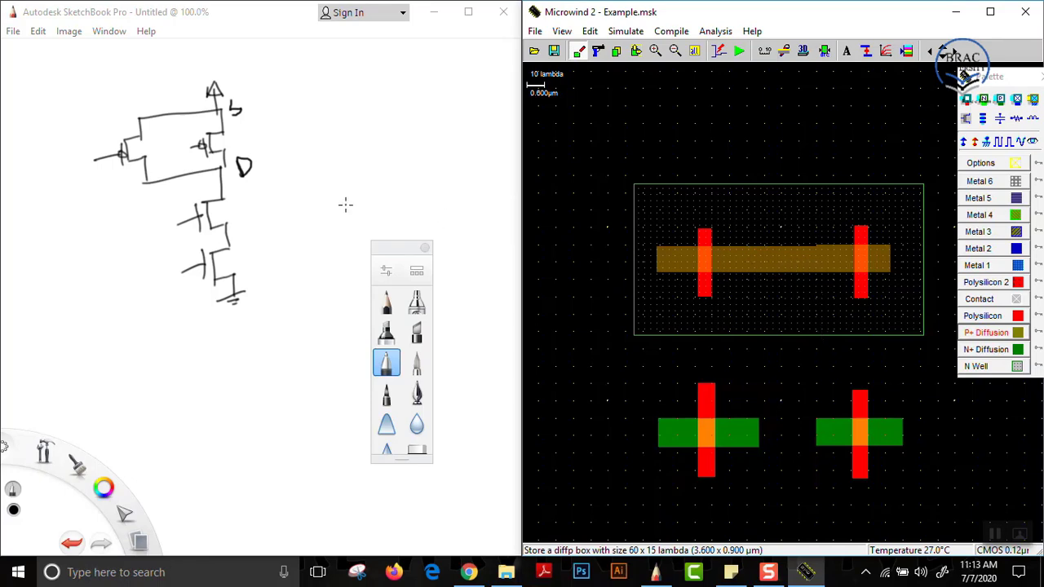
- In the SketchBook schematic, circle the shared PMOS drain node, the shared source node and the supply arrow
{"action": "mouse_move", "coordinate": [230, 156]}
{"action": "left_mouse_down"}
{"action": "mouse_move", "coordinate": [129, 180]}
{"action": "mouse_move", "coordinate": [181, 191]}
{"action": "mouse_move", "coordinate": [218, 186]}
{"action": "mouse_move", "coordinate": [232, 160]}
{"action": "left_mouse_up"}
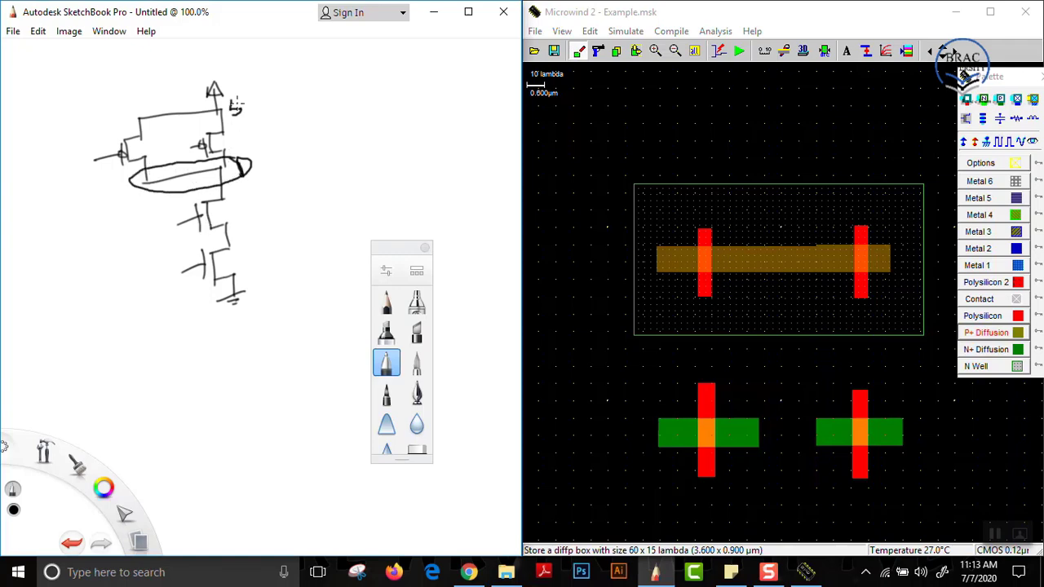
{"action": "mouse_move", "coordinate": [236, 105]}
{"action": "left_mouse_down"}
{"action": "mouse_move", "coordinate": [116, 106]}
{"action": "mouse_move", "coordinate": [194, 126]}
{"action": "mouse_move", "coordinate": [238, 106]}
{"action": "mouse_move", "coordinate": [232, 98]}
{"action": "left_mouse_up"}
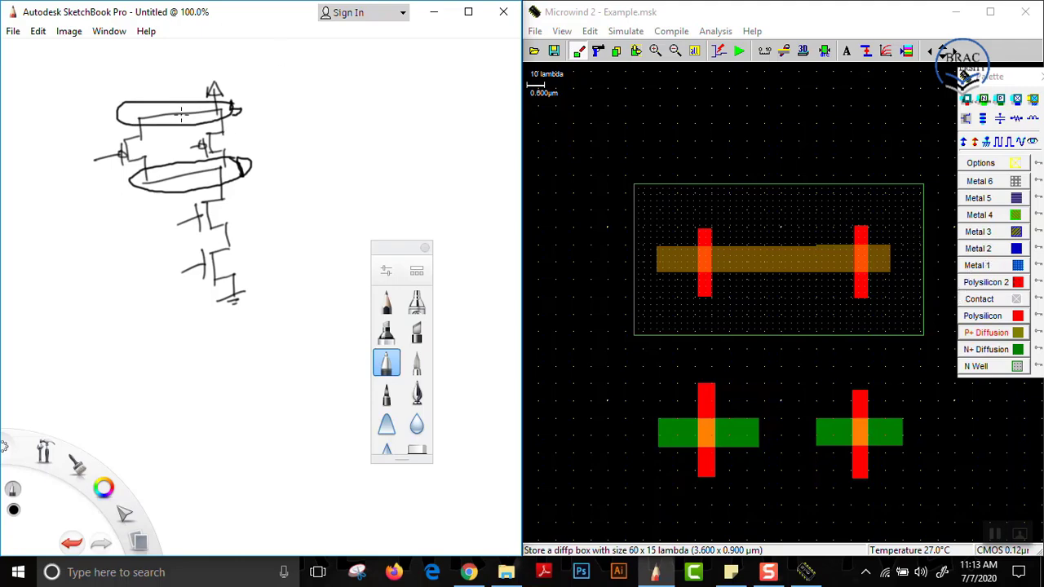
{"action": "left_click_drag", "start_coordinate": [204, 74], "coordinate": [207, 75]}
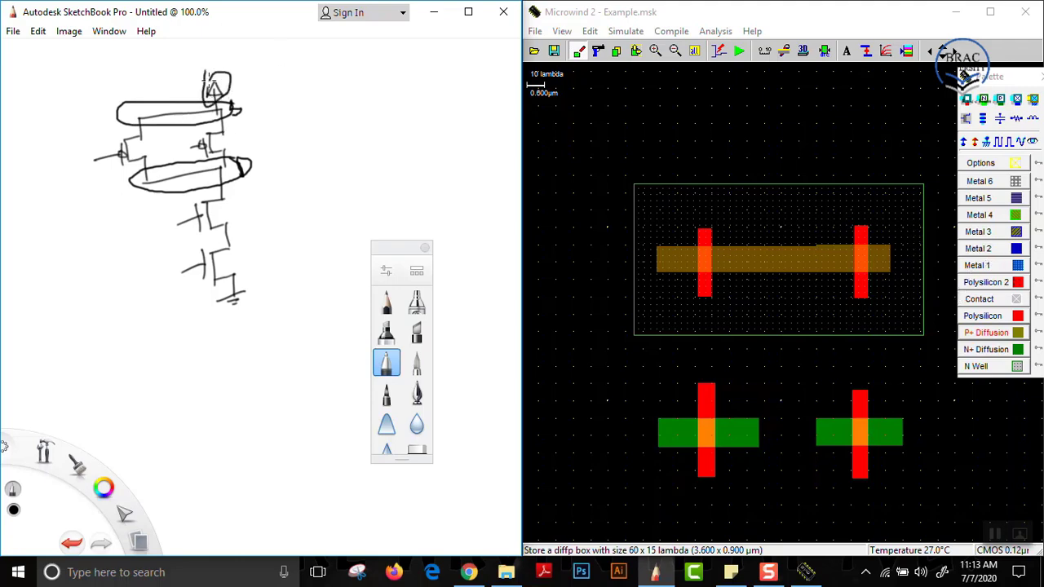
- In Microwind, draw a Metal 1 supply rail of about 165 x 14 lambda along the N Well's top, with straps down to both outer P+ ends
{"action": "left_click", "coordinate": [977, 265]}
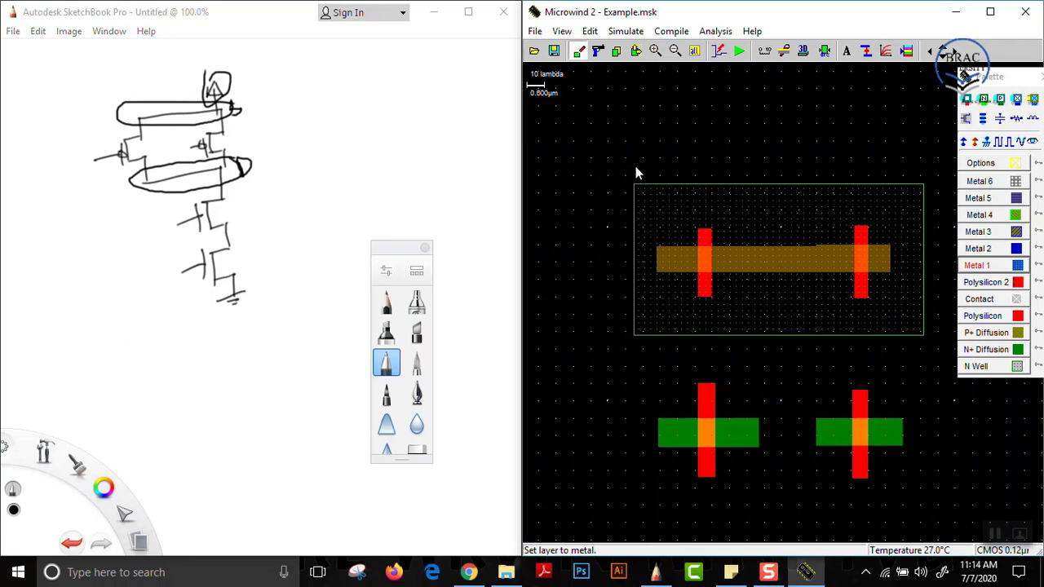
{"action": "left_click_drag", "start_coordinate": [635, 167], "coordinate": [922, 190]}
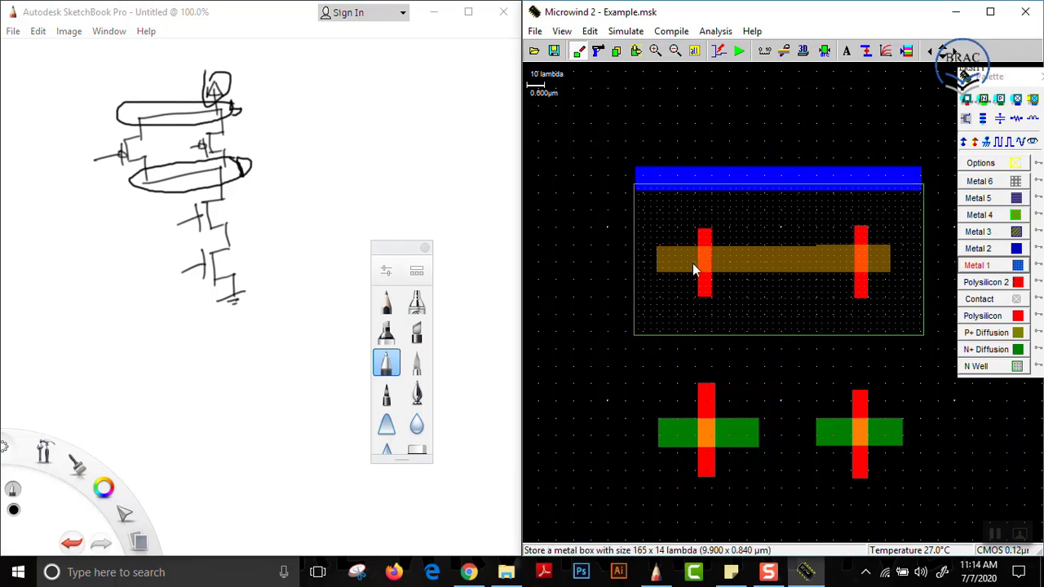
{"action": "left_click_drag", "start_coordinate": [682, 264], "coordinate": [664, 172]}
{"action": "left_click_drag", "start_coordinate": [891, 262], "coordinate": [877, 180]}
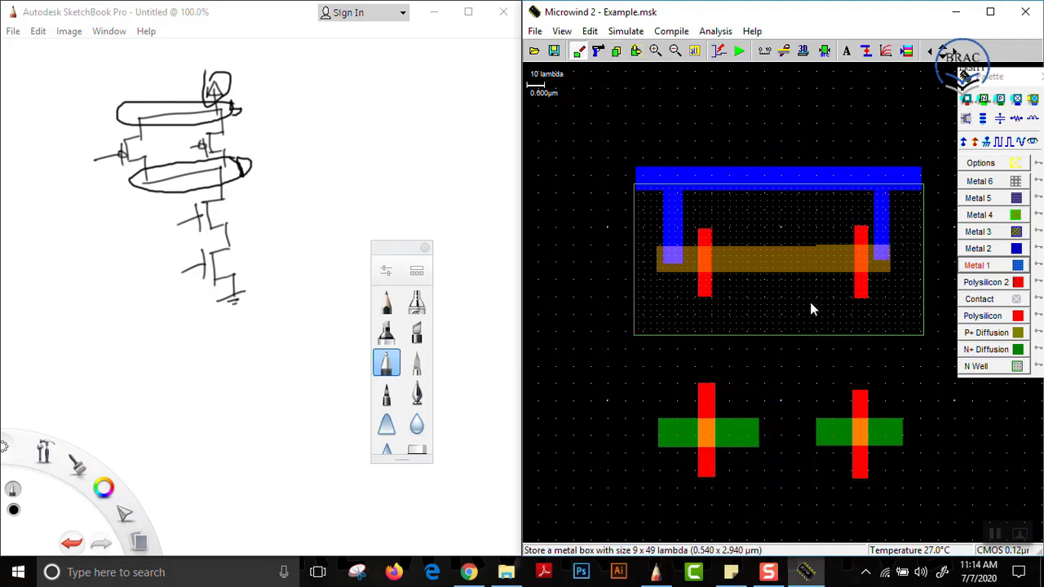
- Place P+ diffusion contacts where the two Metal 1 straps overlap the outer PMOS source regions
{"action": "left_click", "coordinate": [1001, 98]}
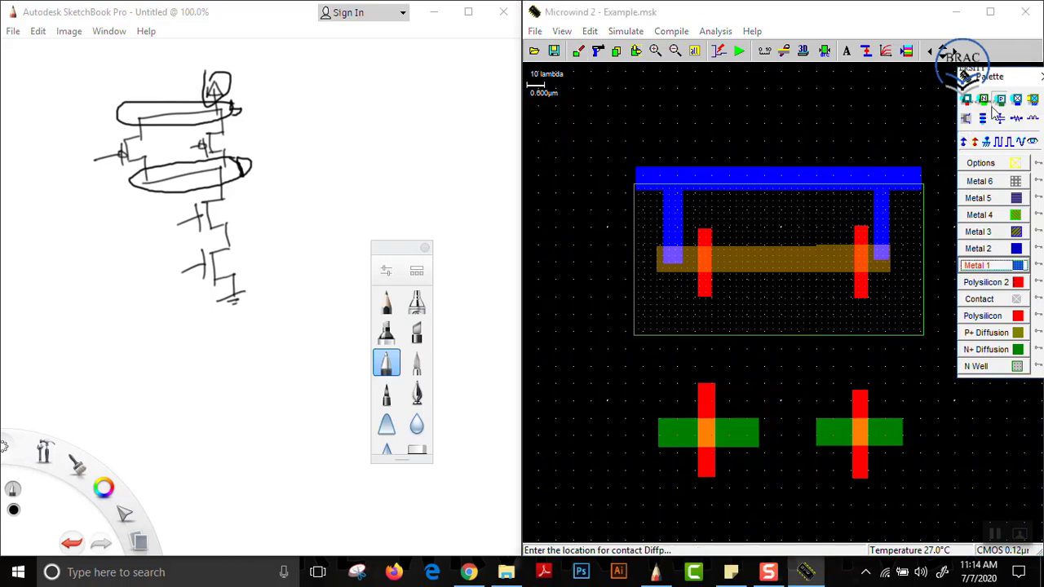
{"action": "left_click", "coordinate": [674, 254]}
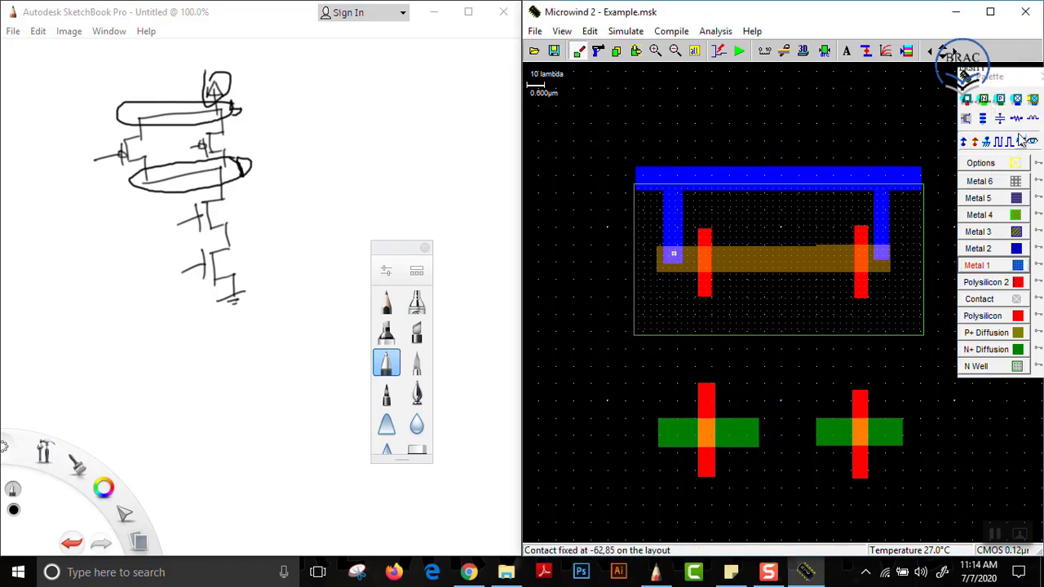
{"action": "left_click", "coordinate": [883, 253]}
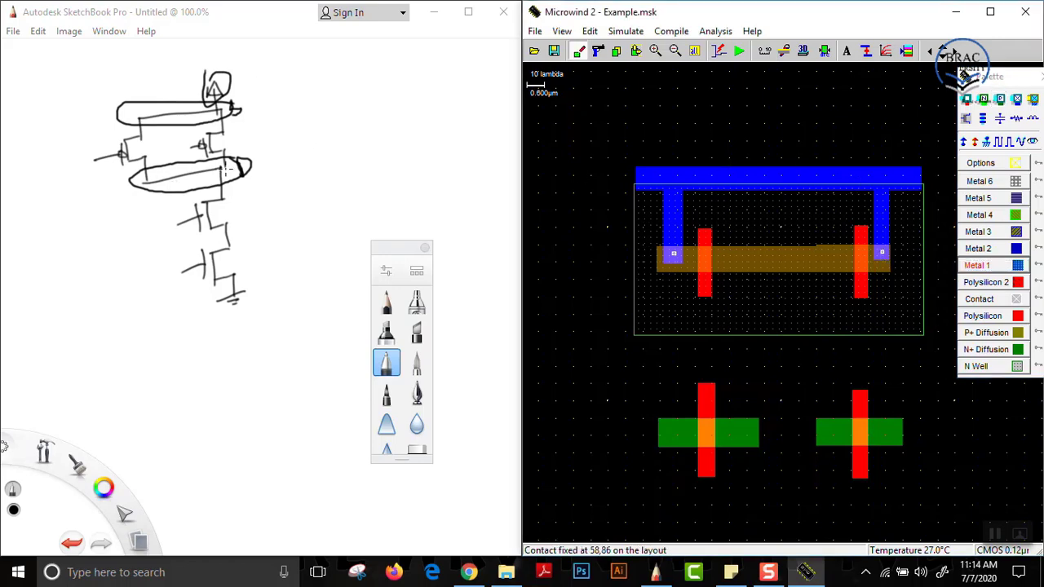
- In the SketchBook schematic, re-mark the shared PMOS drain node and label both NMOS transistors' drains D and sources S
{"action": "mouse_move", "coordinate": [175, 161]}
{"action": "left_mouse_down"}
{"action": "mouse_move", "coordinate": [151, 165]}
{"action": "mouse_move", "coordinate": [263, 167]}
{"action": "mouse_move", "coordinate": [186, 161]}
{"action": "left_mouse_up"}
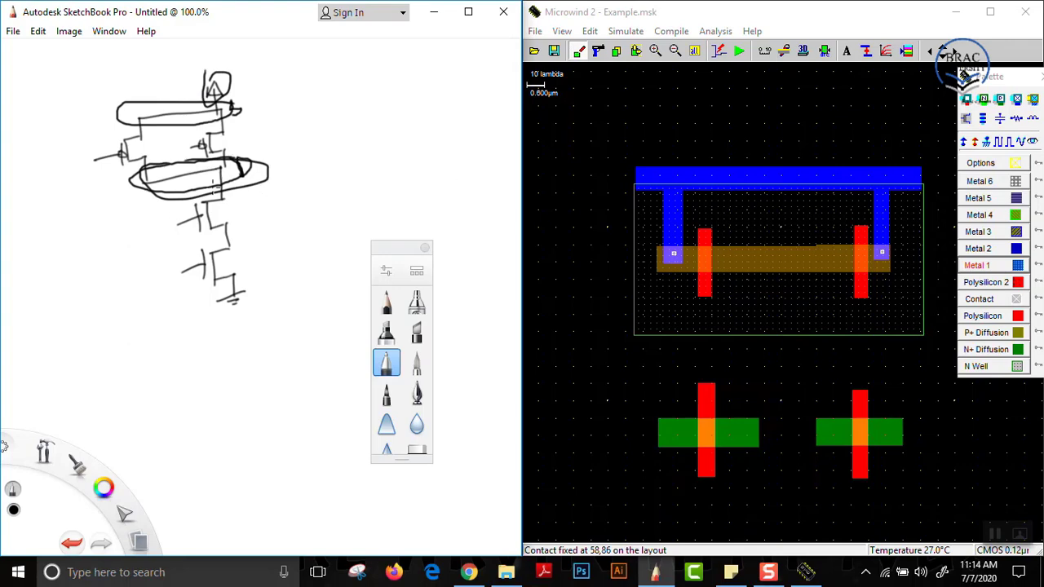
{"action": "left_click_drag", "start_coordinate": [155, 185], "coordinate": [230, 169]}
{"action": "left_click_drag", "start_coordinate": [230, 192], "coordinate": [237, 232]}
{"action": "left_click_drag", "start_coordinate": [238, 245], "coordinate": [250, 278]}
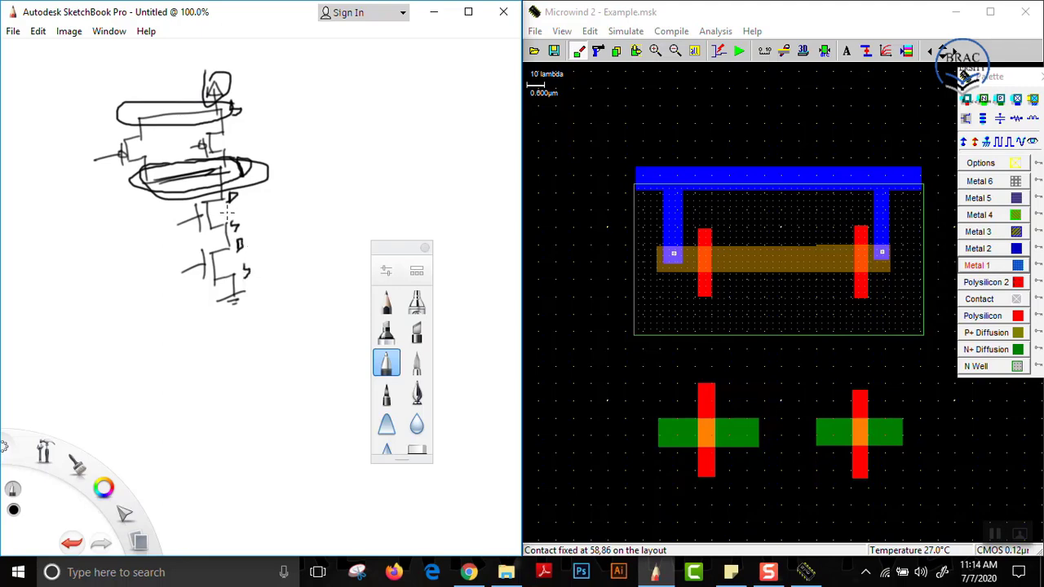
- Circle the junction between the two NMOS transistors and loop the upper NMOS drain together with the shared PMOS drain node
{"action": "mouse_move", "coordinate": [230, 213]}
{"action": "left_mouse_down"}
{"action": "mouse_move", "coordinate": [223, 236]}
{"action": "mouse_move", "coordinate": [245, 252]}
{"action": "mouse_move", "coordinate": [241, 217]}
{"action": "mouse_move", "coordinate": [229, 222]}
{"action": "left_mouse_up"}
{"action": "mouse_move", "coordinate": [227, 193]}
{"action": "left_mouse_down"}
{"action": "mouse_move", "coordinate": [181, 191]}
{"action": "mouse_move", "coordinate": [165, 227]}
{"action": "mouse_move", "coordinate": [231, 221]}
{"action": "mouse_move", "coordinate": [176, 168]}
{"action": "left_mouse_up"}
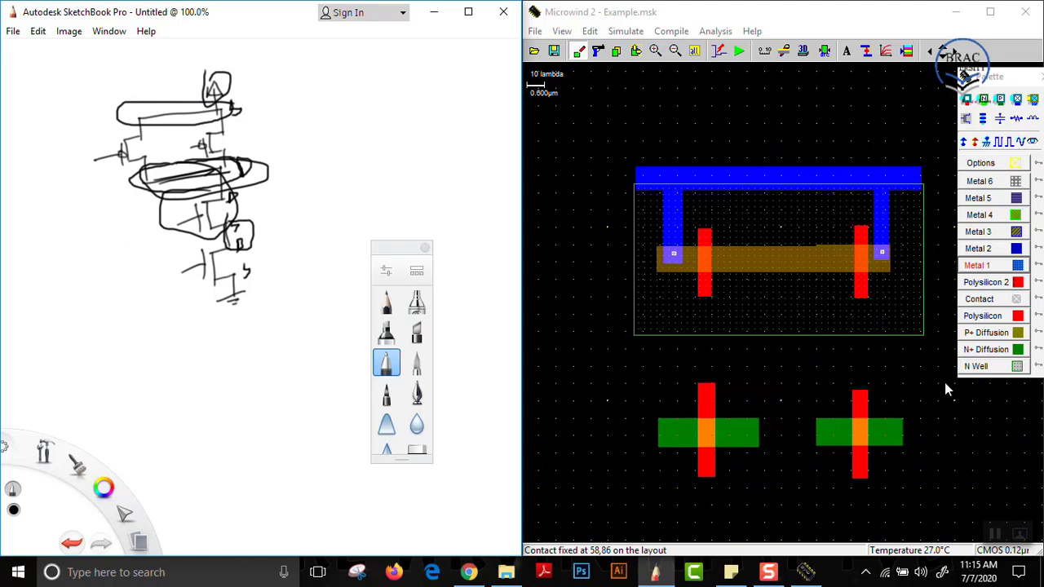
- In Microwind, bridge the two NMOS N+ diffusions with a box of about 58 x 17 lambda, and circle the NMOS junction and ground in SketchBook
{"action": "left_click", "coordinate": [968, 352]}
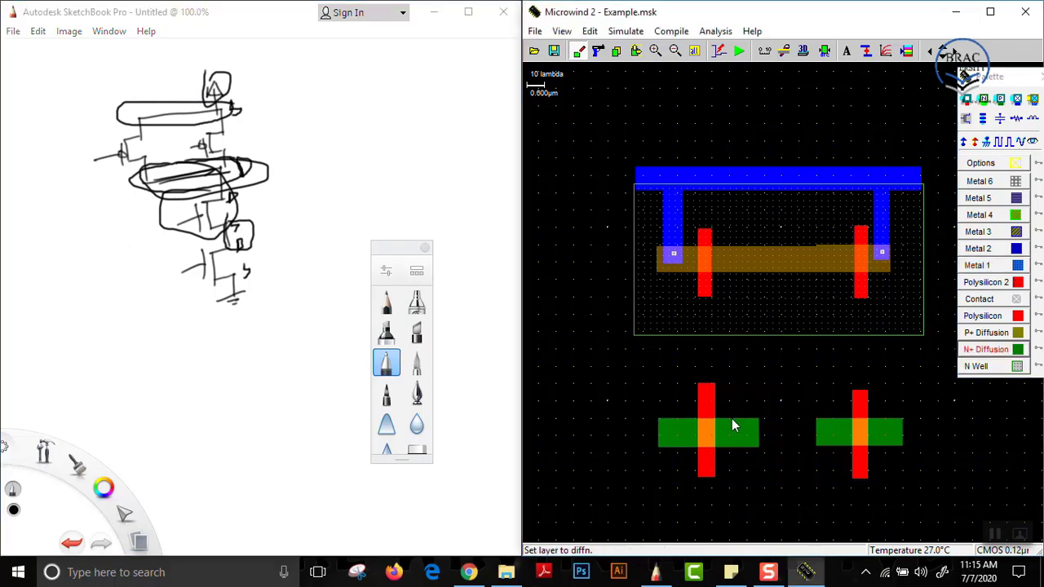
{"action": "left_click_drag", "start_coordinate": [732, 419], "coordinate": [830, 448]}
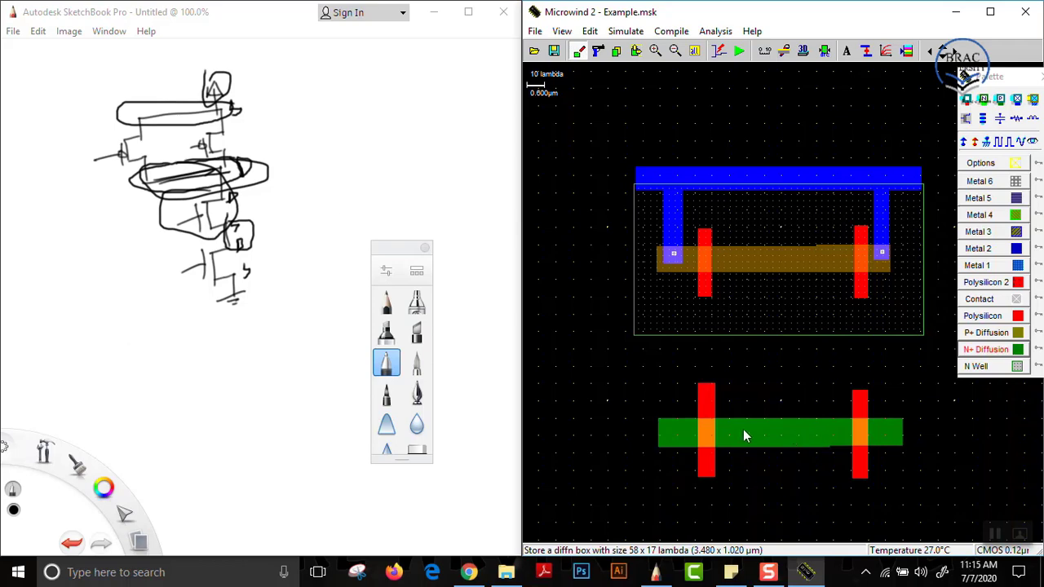
{"action": "left_click", "coordinate": [219, 260]}
{"action": "mouse_move", "coordinate": [231, 217]}
{"action": "left_mouse_down"}
{"action": "mouse_move", "coordinate": [227, 253]}
{"action": "mouse_move", "coordinate": [254, 234]}
{"action": "mouse_move", "coordinate": [222, 235]}
{"action": "mouse_move", "coordinate": [228, 312]}
{"action": "mouse_move", "coordinate": [250, 292]}
{"action": "mouse_move", "coordinate": [230, 270]}
{"action": "left_mouse_up"}
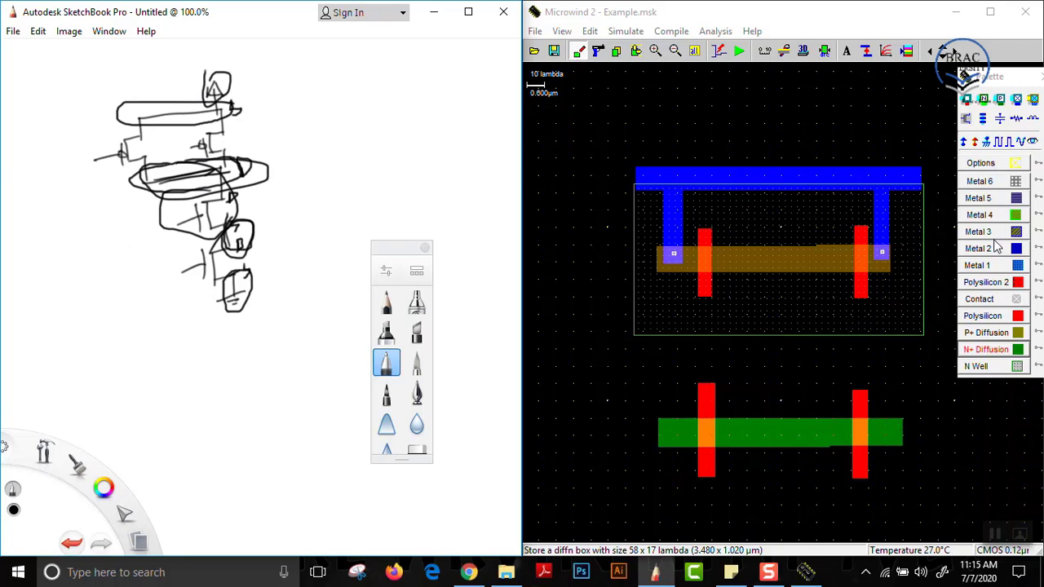
- In Microwind, draw a Metal 1 ground rail of about 141 x 11 lambda below the NMOS row, strapped and contacted to the right N+ end
{"action": "left_click", "coordinate": [993, 266]}
{"action": "left_click_drag", "start_coordinate": [660, 491], "coordinate": [903, 508]}
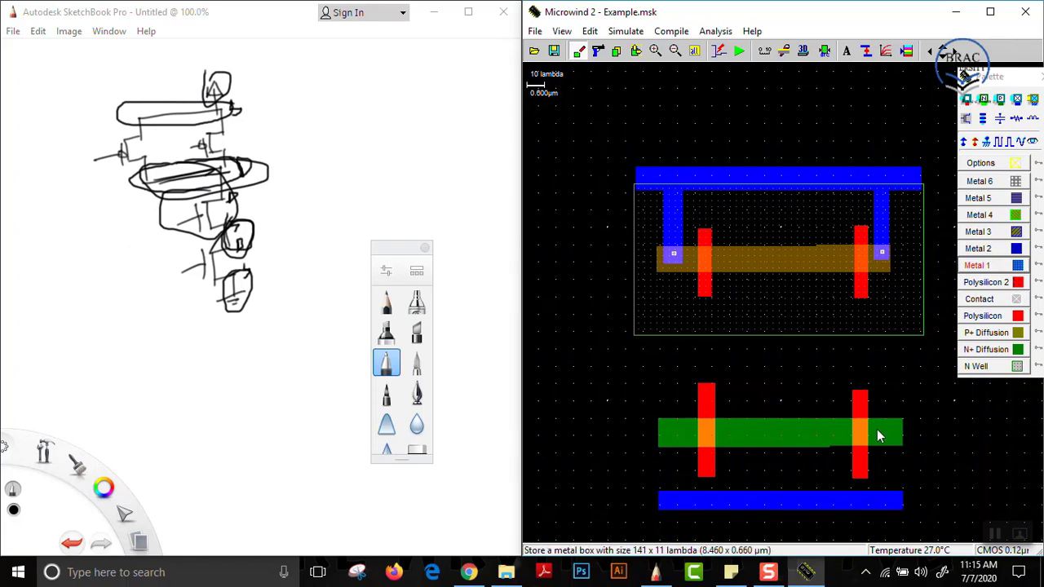
{"action": "left_click_drag", "start_coordinate": [877, 429], "coordinate": [897, 505]}
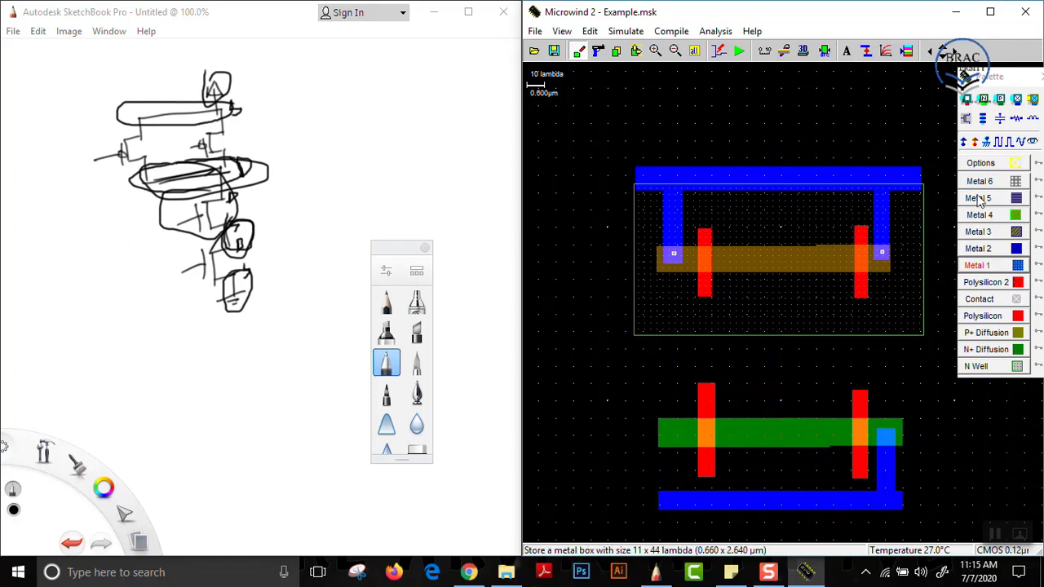
{"action": "left_click", "coordinate": [983, 99]}
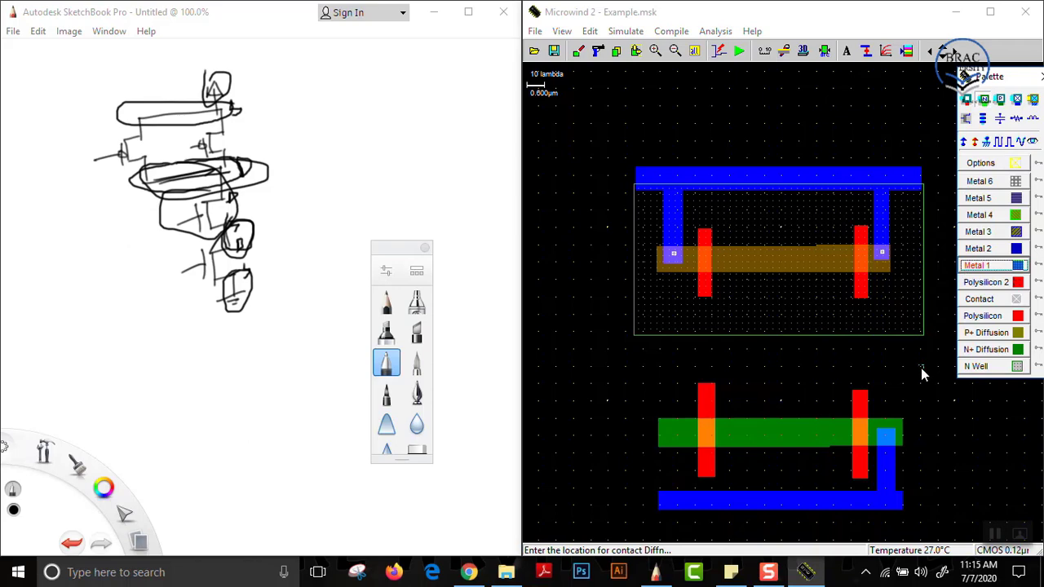
{"action": "left_click", "coordinate": [889, 437]}
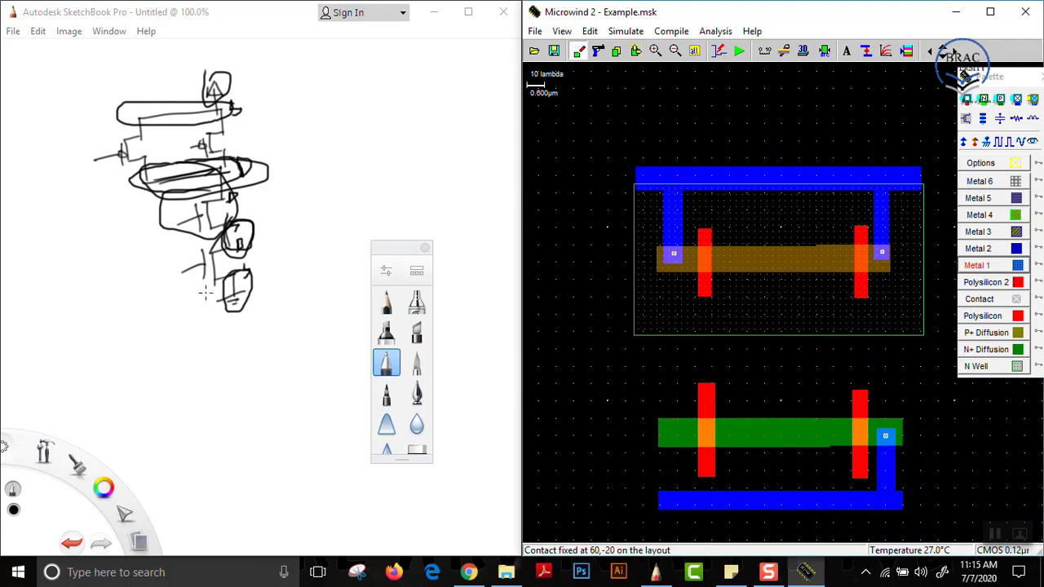
- Circle the upper NMOS drain in the SketchBook schematic, and route Metal 1 in Microwind from the central P+ drain to the left N+ end
{"action": "mouse_move", "coordinate": [214, 156]}
{"action": "left_mouse_down"}
{"action": "mouse_move", "coordinate": [222, 211]}
{"action": "mouse_move", "coordinate": [232, 181]}
{"action": "left_mouse_up"}
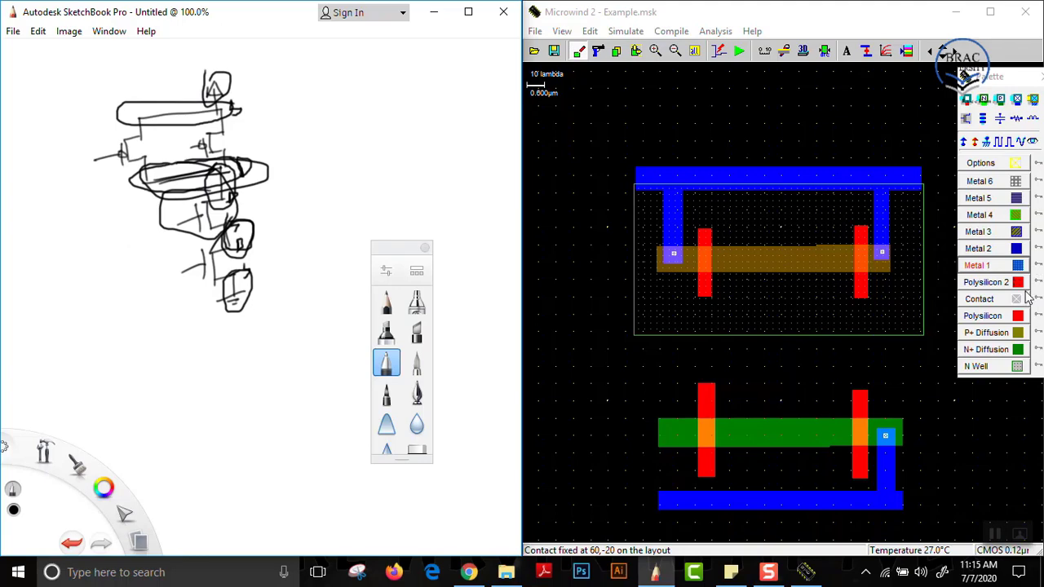
{"action": "left_click", "coordinate": [983, 267]}
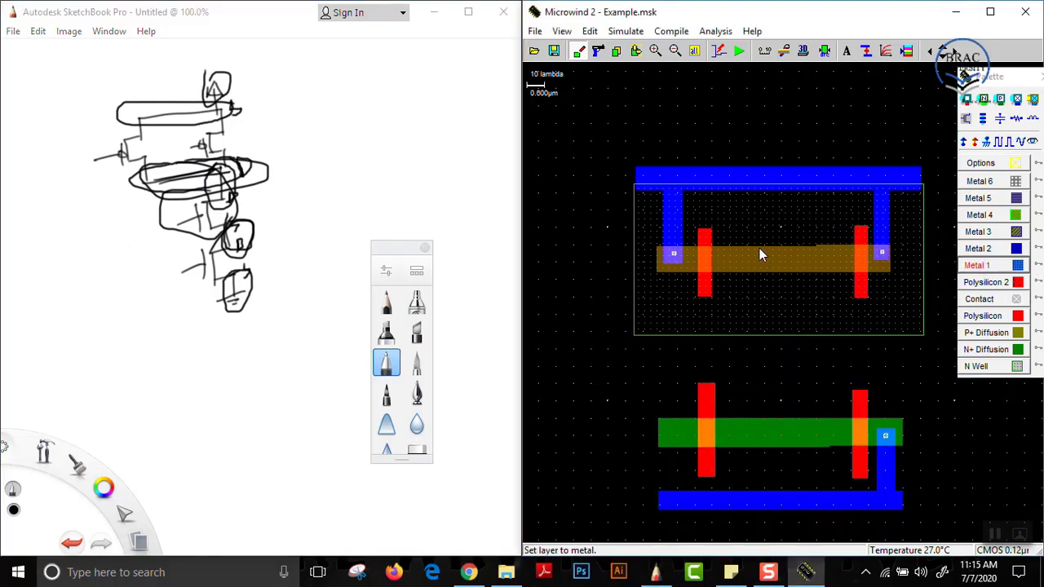
{"action": "mouse_move", "coordinate": [755, 248]}
{"action": "left_mouse_down"}
{"action": "mouse_move", "coordinate": [788, 332]}
{"action": "mouse_move", "coordinate": [779, 367]}
{"action": "mouse_move", "coordinate": [668, 368]}
{"action": "mouse_move", "coordinate": [657, 348]}
{"action": "mouse_move", "coordinate": [684, 441]}
{"action": "left_mouse_up"}
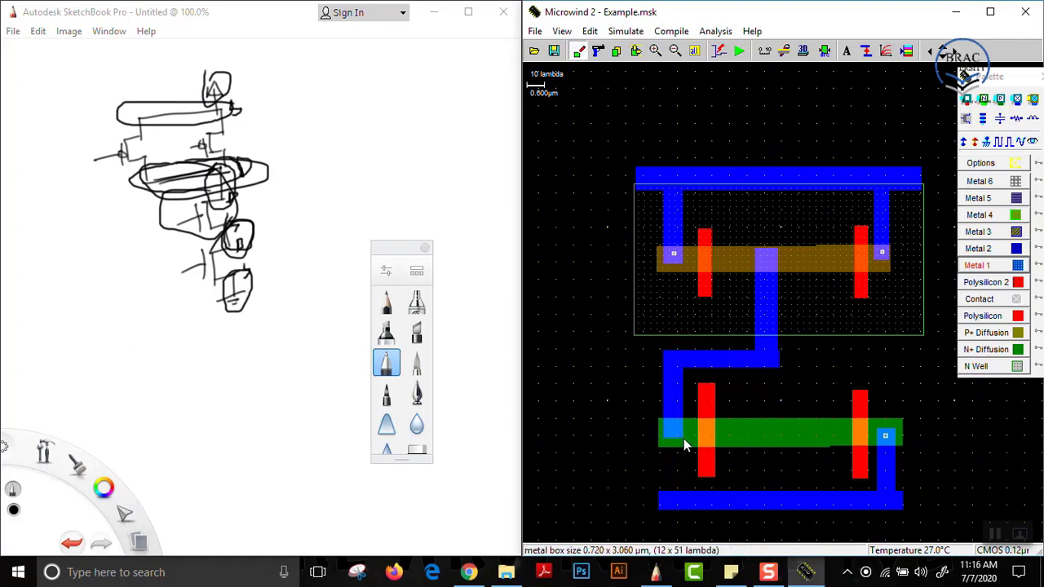
- Place a P+ diffusion contact on the shared PMOS drain and an N+ diffusion contact on the left NMOS end of the Metal 1 route
{"action": "left_click", "coordinate": [1001, 99]}
{"action": "left_click", "coordinate": [768, 260]}
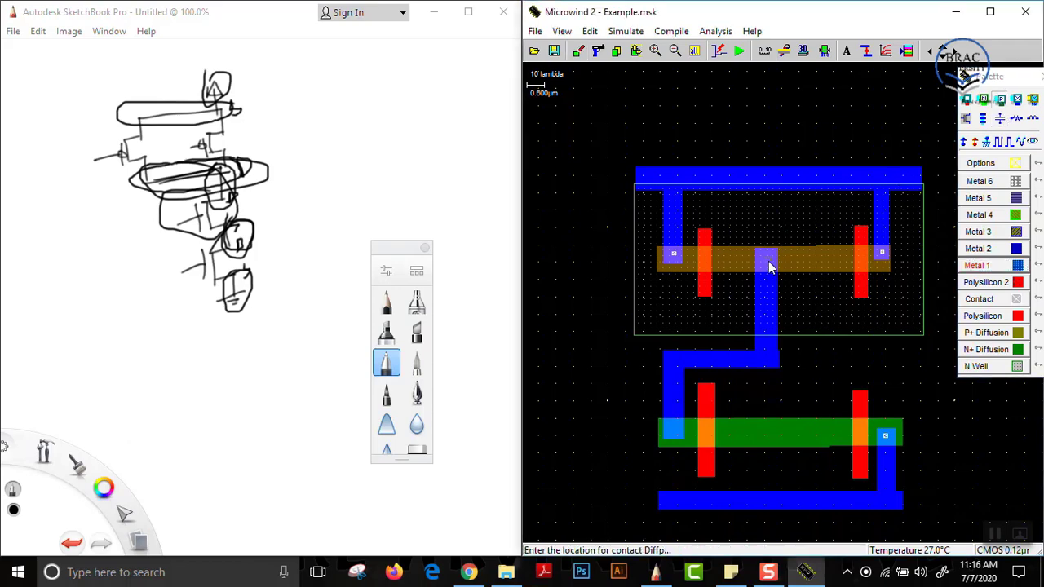
{"action": "left_click", "coordinate": [984, 98]}
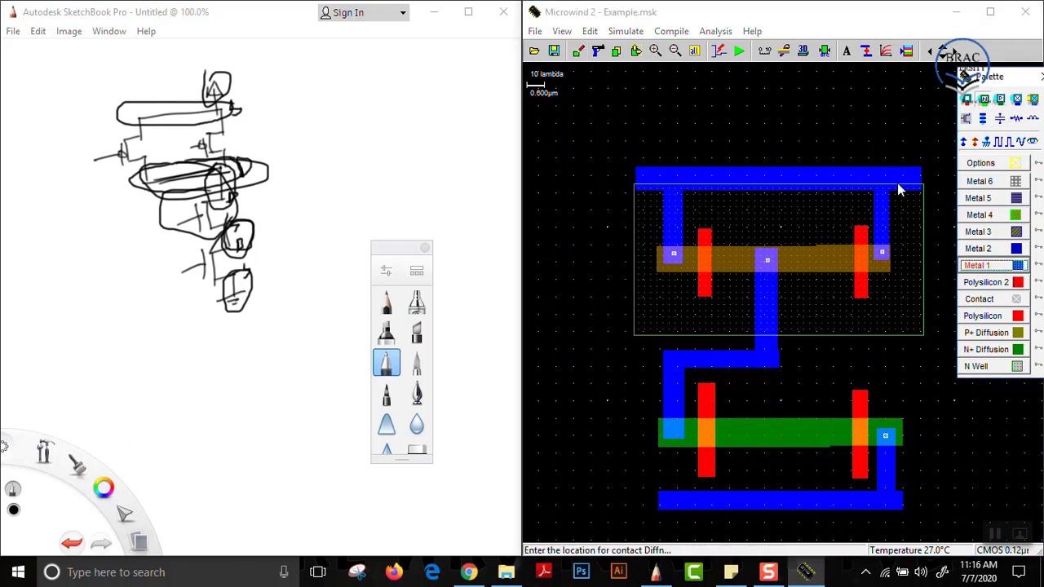
{"action": "left_click", "coordinate": [674, 429]}
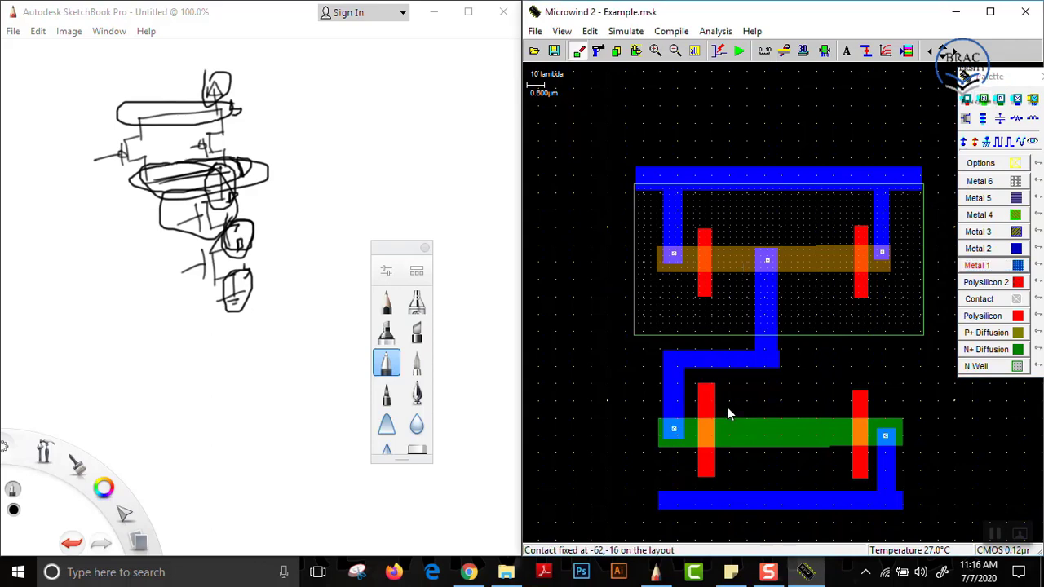
- Add the Vdd+ supply to the upper Metal 1 rail and the Vss- ground to the lower Metal 1 rail
{"action": "left_click", "coordinate": [963, 142]}
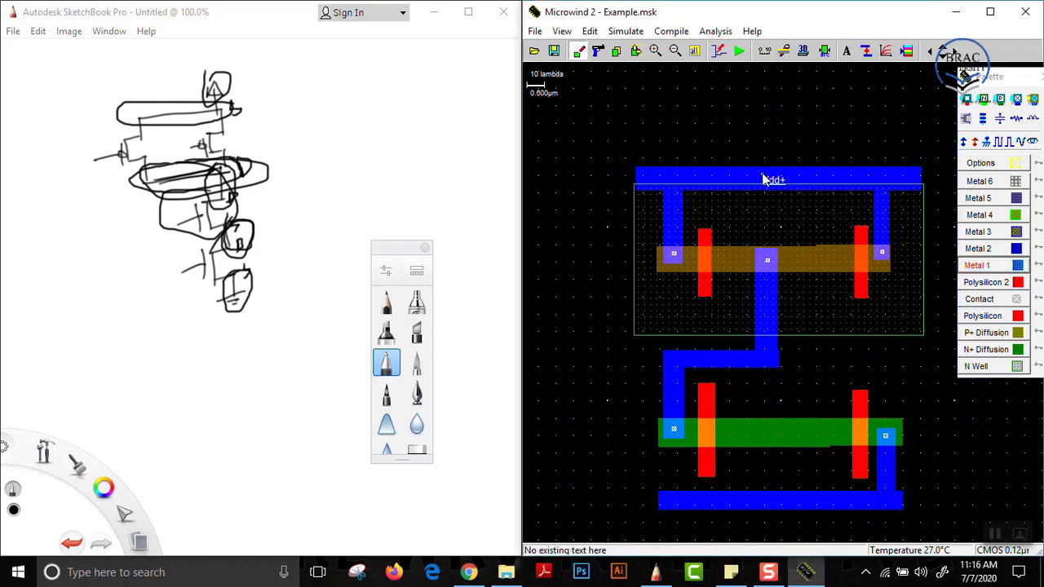
{"action": "left_click", "coordinate": [987, 142]}
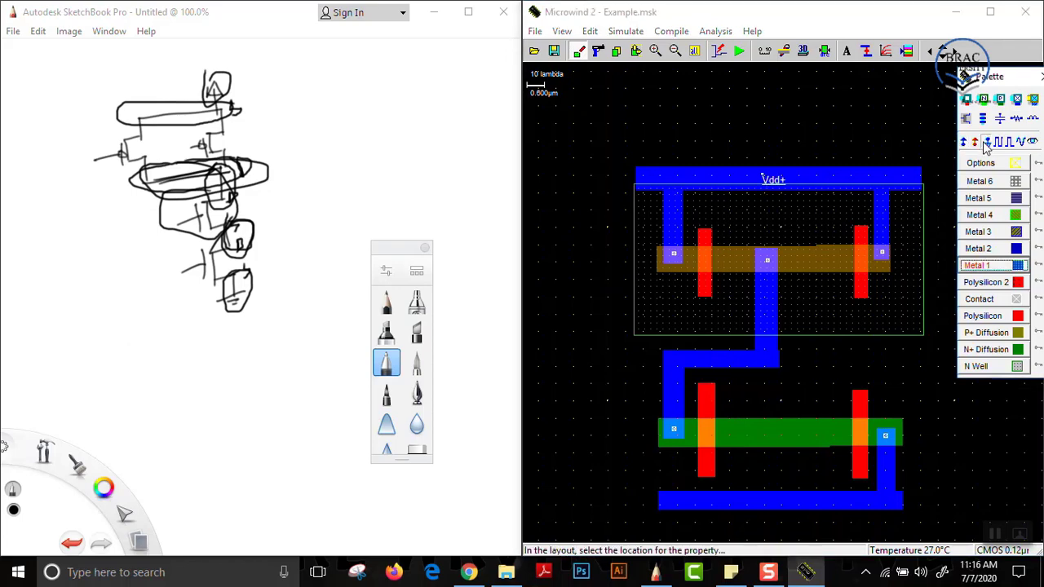
{"action": "left_click", "coordinate": [827, 510]}
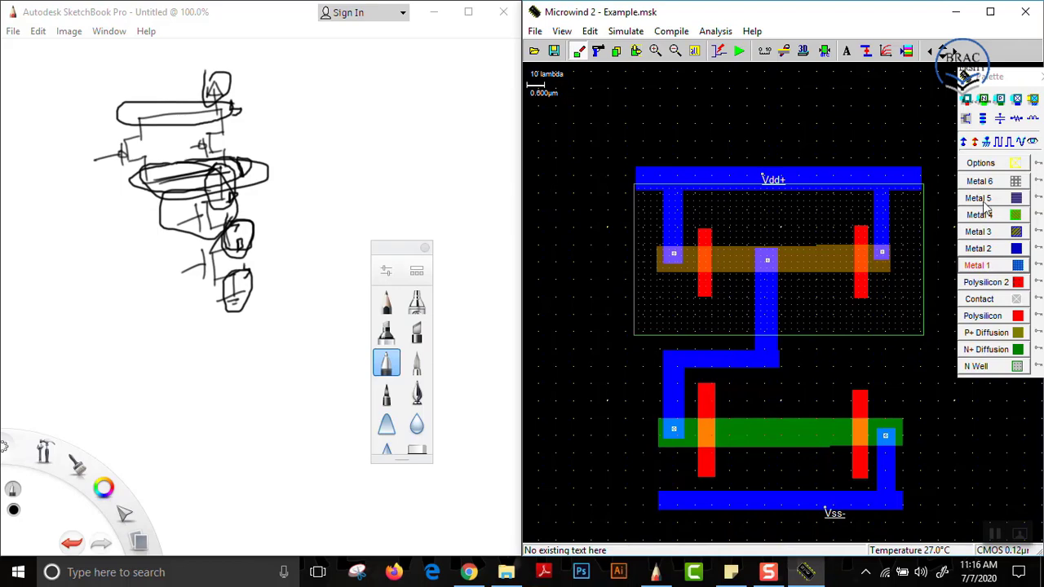
- In the SketchBook schematic, connect the left PMOS gate to the upper NMOS gate and the right PMOS gate to the lower NMOS gate
{"action": "left_click", "coordinate": [998, 143]}
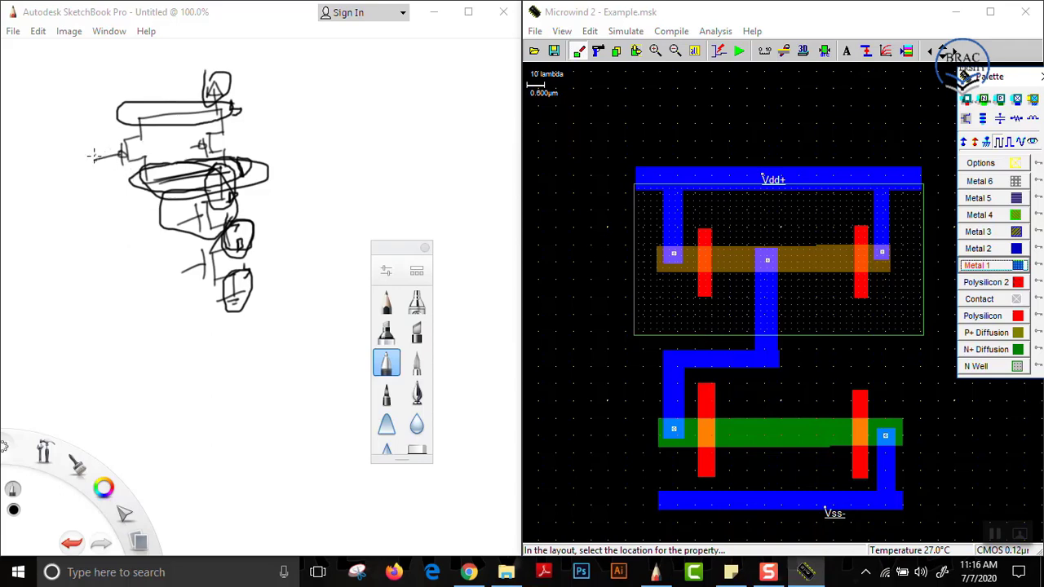
{"action": "mouse_move", "coordinate": [94, 157]}
{"action": "left_mouse_down"}
{"action": "mouse_move", "coordinate": [101, 226]}
{"action": "mouse_move", "coordinate": [181, 232]}
{"action": "mouse_move", "coordinate": [179, 220]}
{"action": "left_mouse_up"}
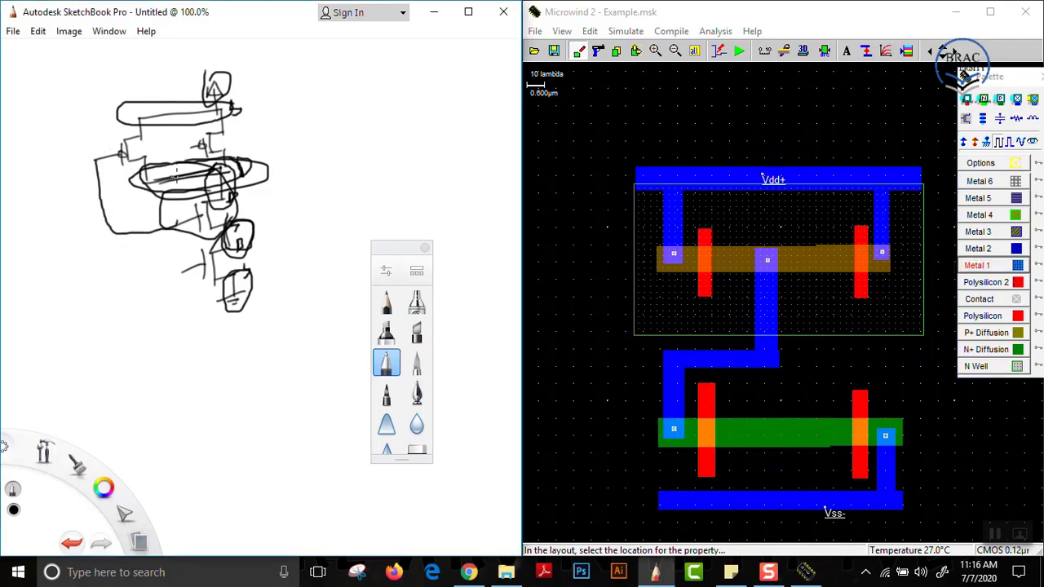
{"action": "mouse_move", "coordinate": [196, 147]}
{"action": "left_mouse_down"}
{"action": "mouse_move", "coordinate": [148, 156]}
{"action": "mouse_move", "coordinate": [181, 271]}
{"action": "left_mouse_up"}
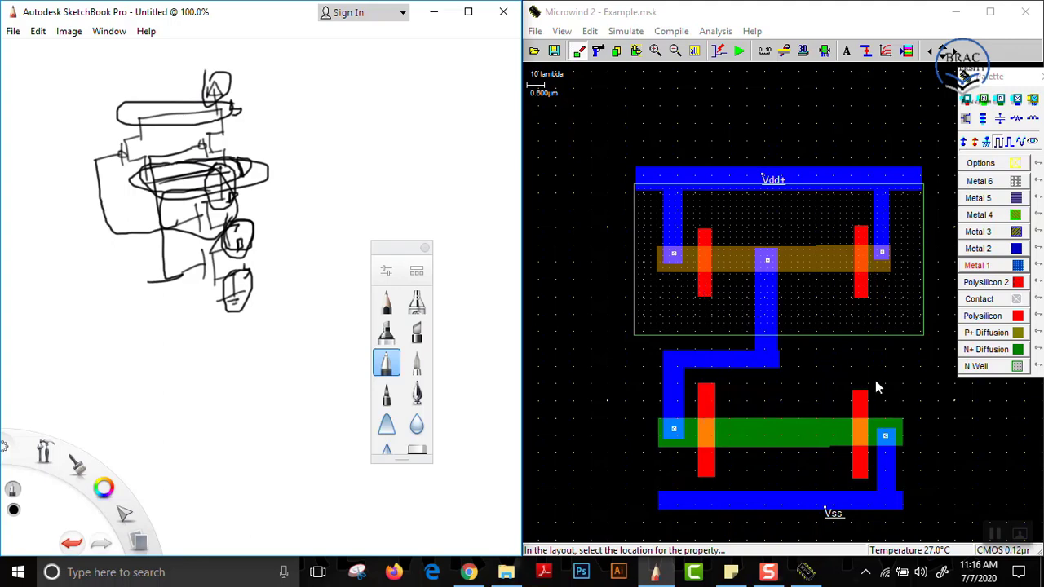
- In Microwind, join each PMOS gate to the NMOS gate below with Polysilicon, about 11 x 66 lambda at left and 8 x 64 lambda at right
{"action": "left_click", "coordinate": [983, 316]}
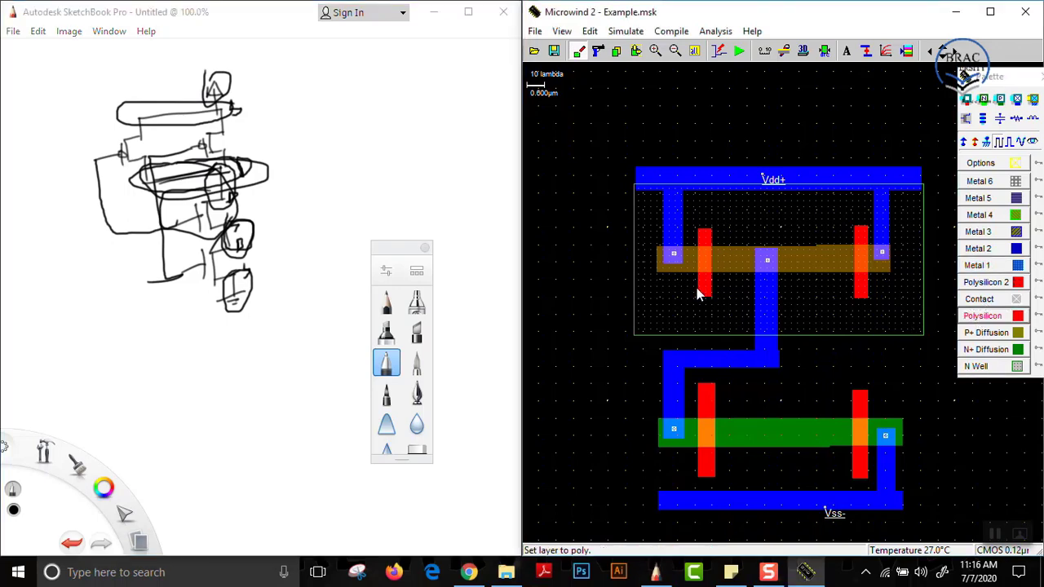
{"action": "left_click_drag", "start_coordinate": [697, 290], "coordinate": [717, 402]}
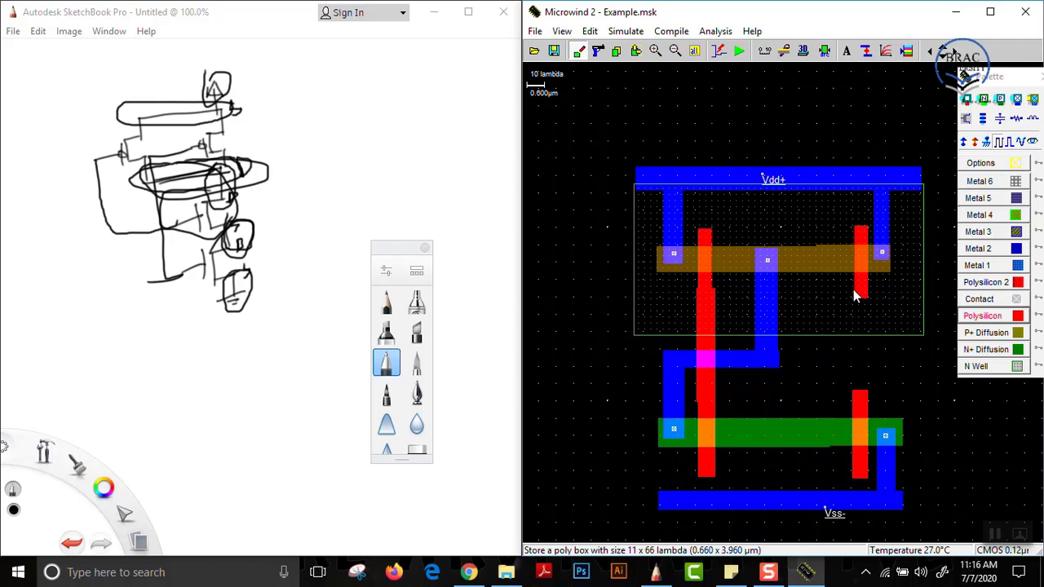
{"action": "left_click_drag", "start_coordinate": [855, 297], "coordinate": [870, 407]}
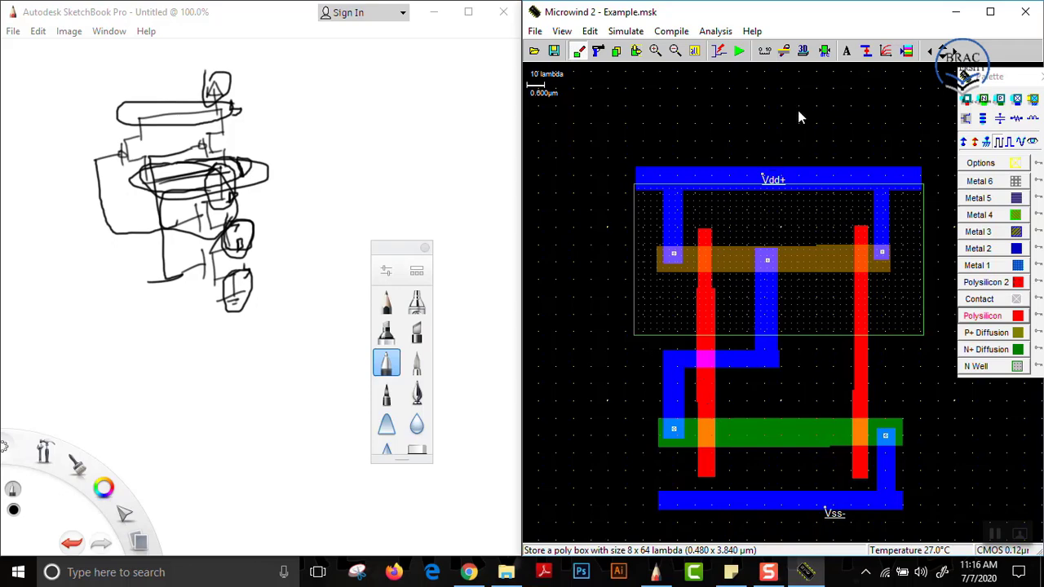
- Inspect the vertical process cross-section along the left polysilicon gate where it passes under the Metal 1 output route
{"action": "left_click", "coordinate": [784, 50]}
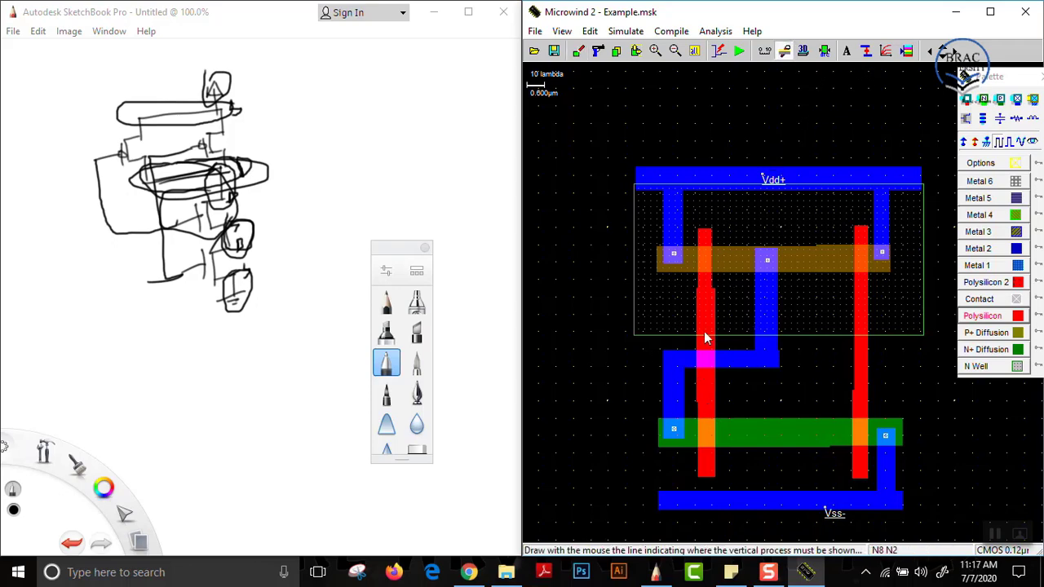
{"action": "left_click_drag", "start_coordinate": [707, 341], "coordinate": [704, 387]}
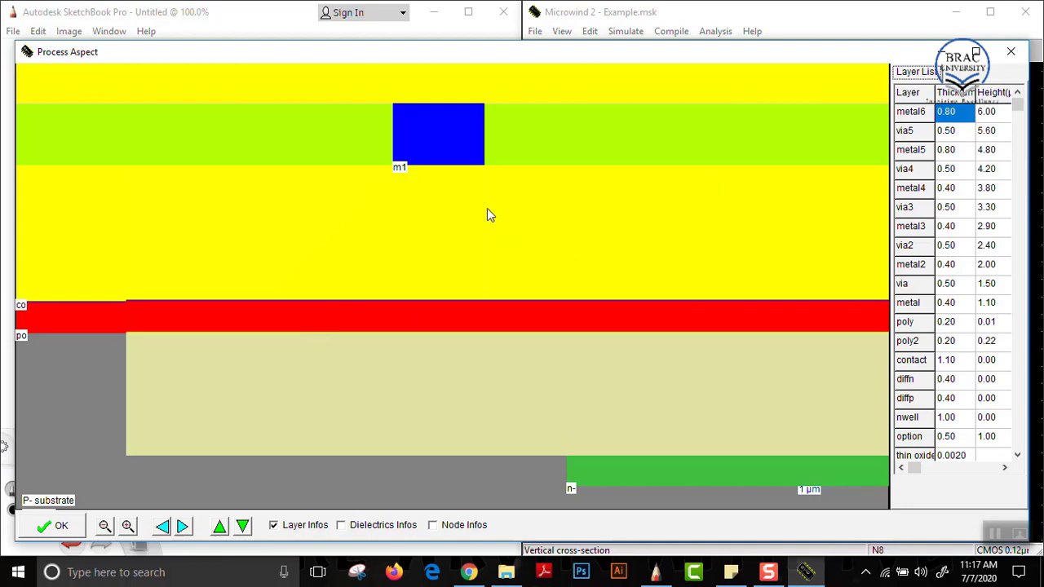
{"action": "left_click", "coordinate": [1011, 52]}
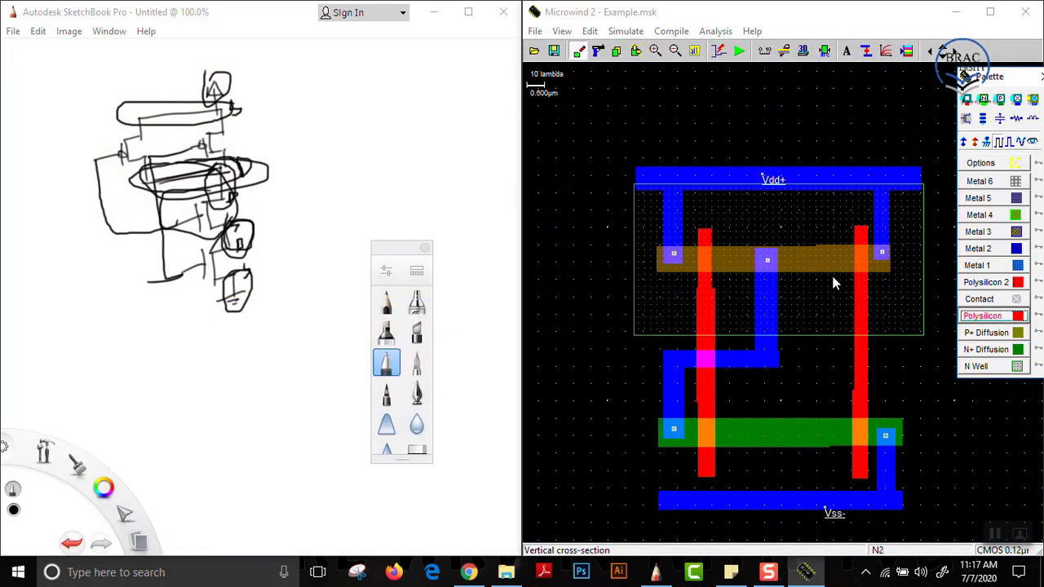
- Assign clock1 with 0.225 ns high and low times to the left polysilicon gate and clock2 with 0.475 ns times to the right one
{"action": "left_click", "coordinate": [1004, 144]}
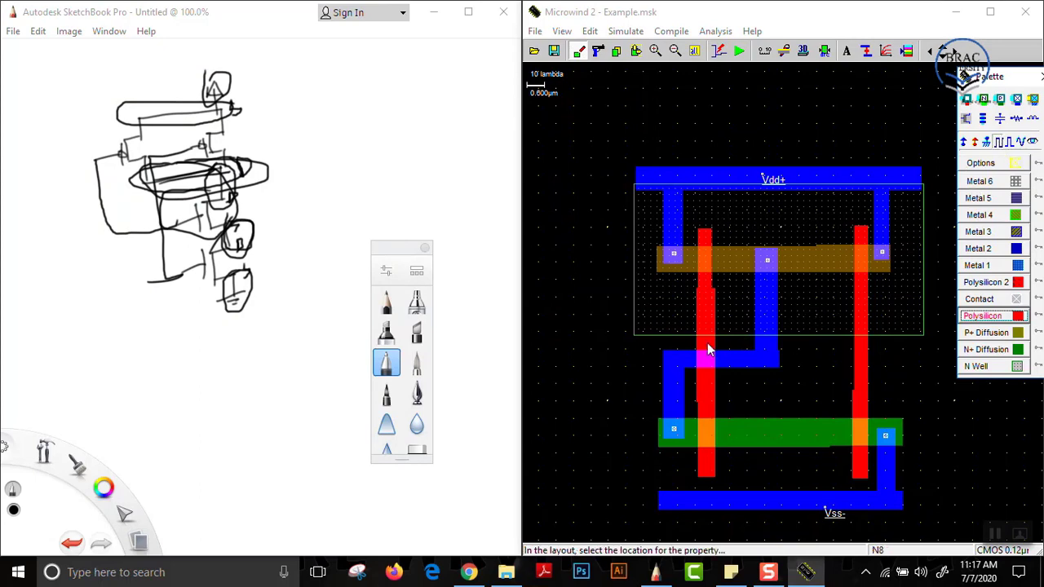
{"action": "left_click", "coordinate": [707, 395]}
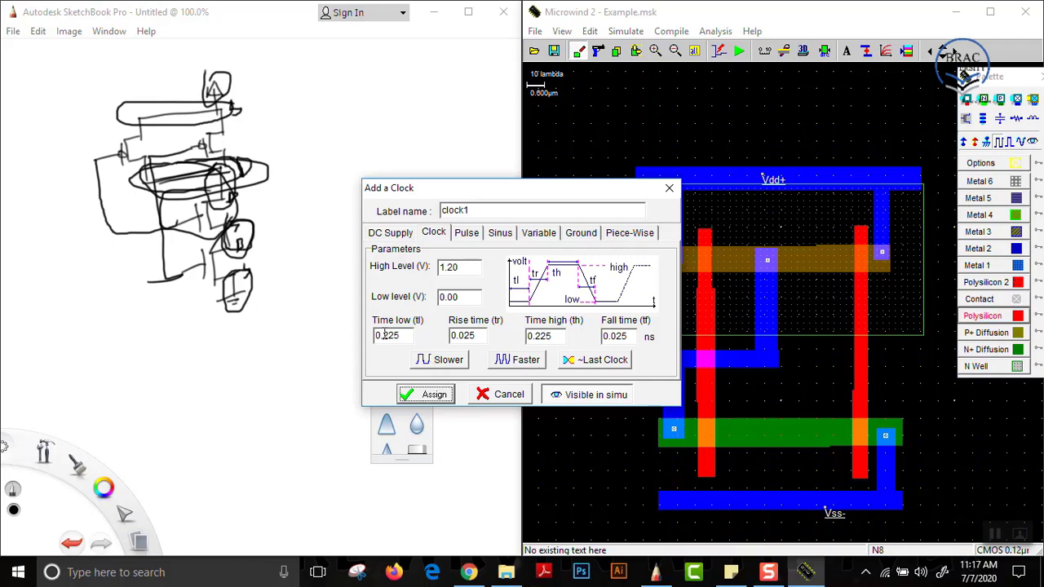
{"action": "left_click", "coordinate": [433, 395]}
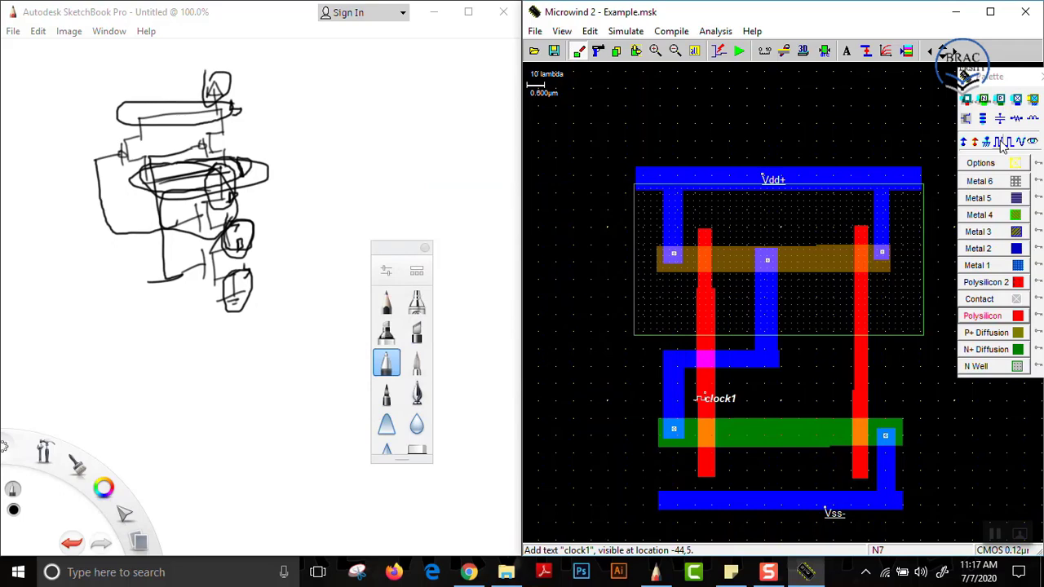
{"action": "left_click", "coordinate": [985, 315]}
{"action": "left_click", "coordinate": [858, 364]}
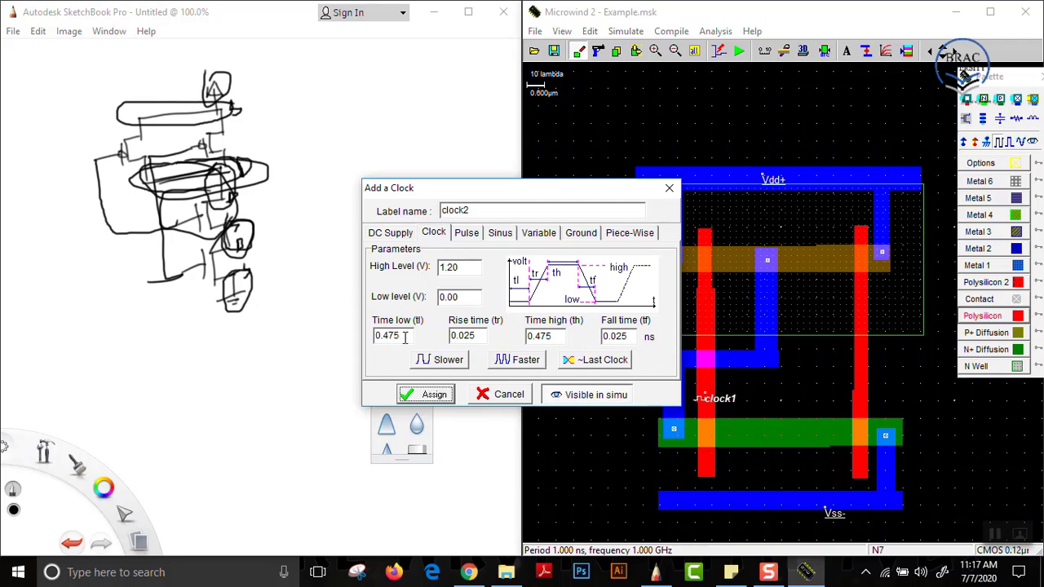
{"action": "left_click", "coordinate": [424, 395]}
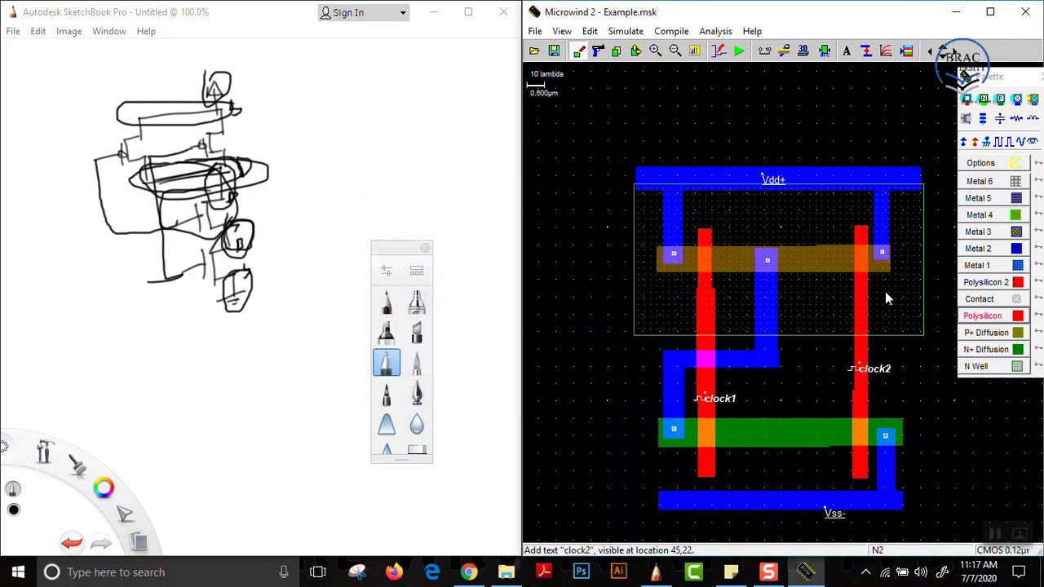
- Add the visible simulation node s1 at the corner of the Metal 1 output route
{"action": "left_click", "coordinate": [1033, 143]}
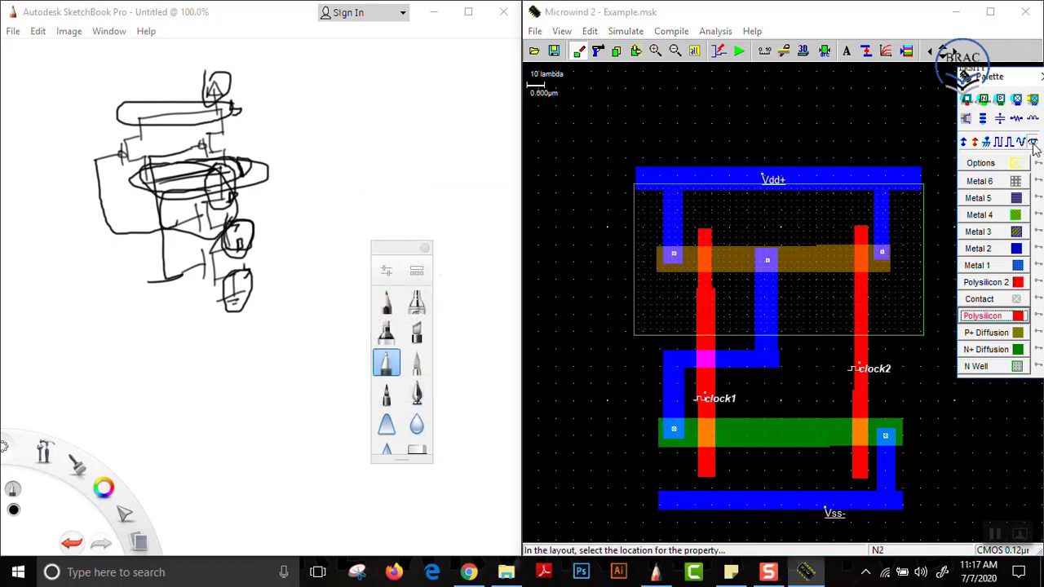
{"action": "left_click", "coordinate": [766, 358]}
{"action": "left_click", "coordinate": [425, 395]}
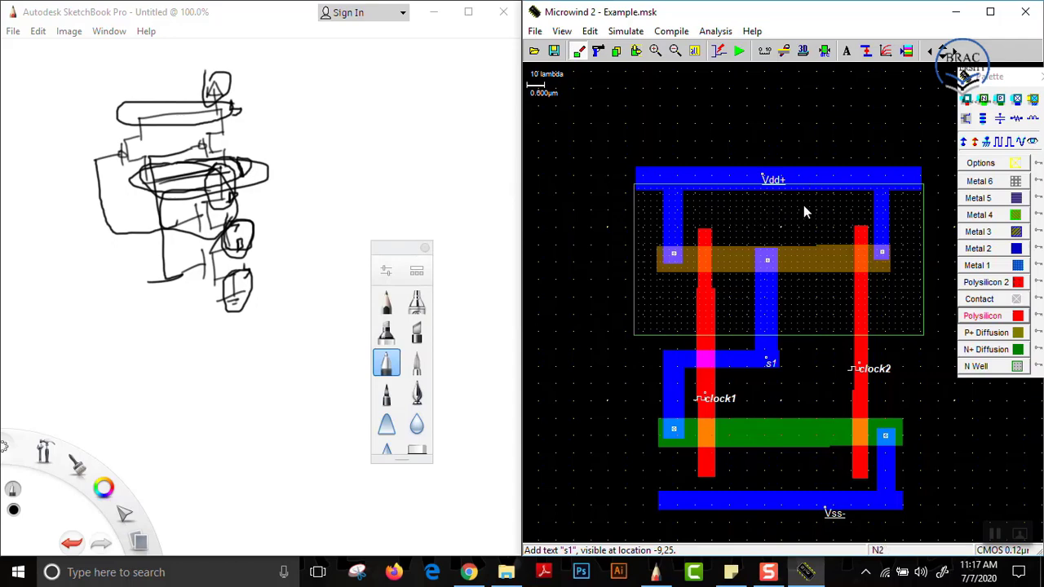
- Place an N+ diffusion contact on the left Metal 1 supply strap inside the N Well, and run the design rule check
{"action": "left_click", "coordinate": [984, 99]}
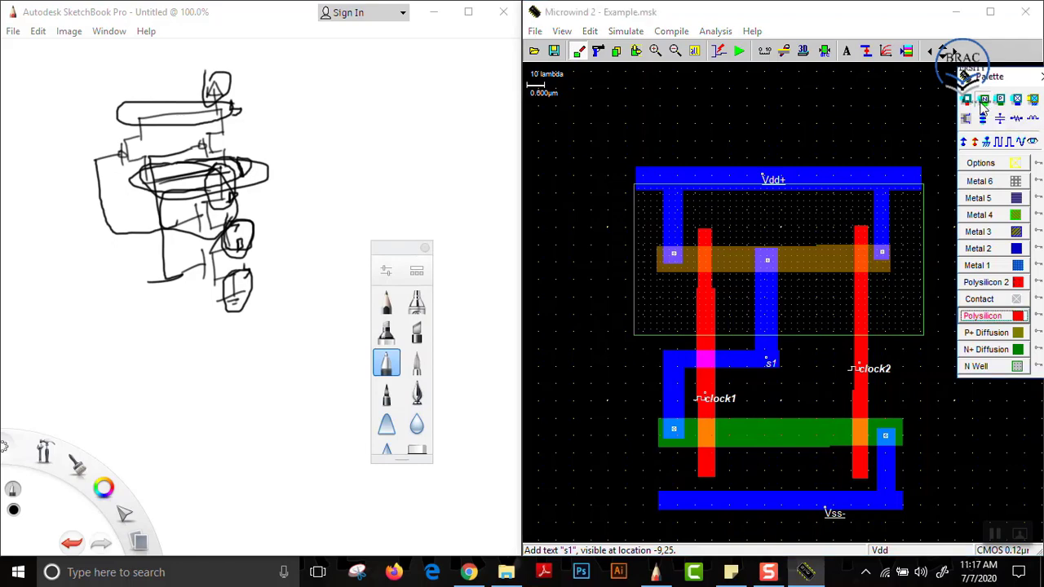
{"action": "left_click", "coordinate": [674, 215]}
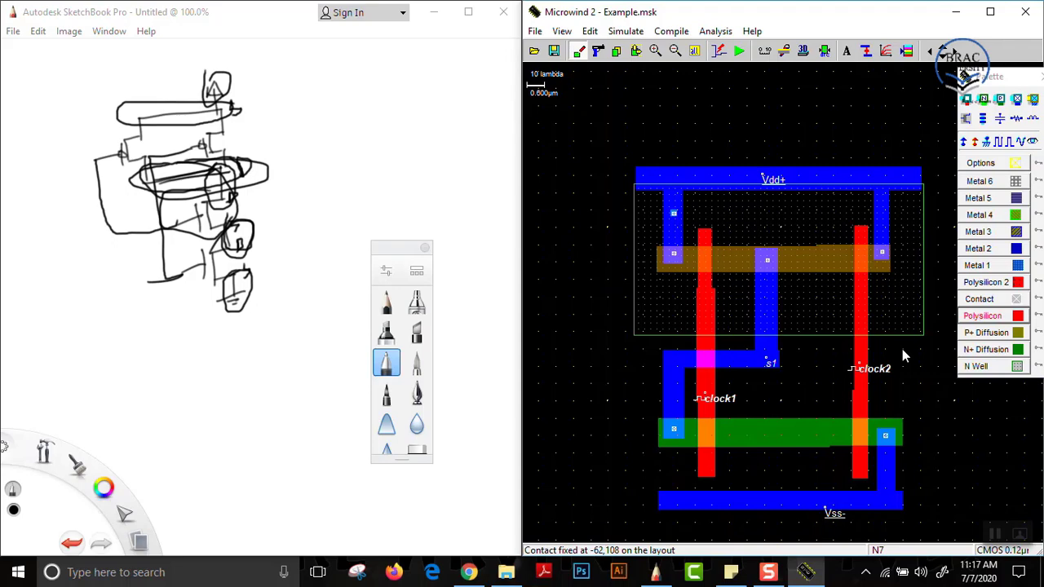
{"action": "left_click", "coordinate": [825, 52]}
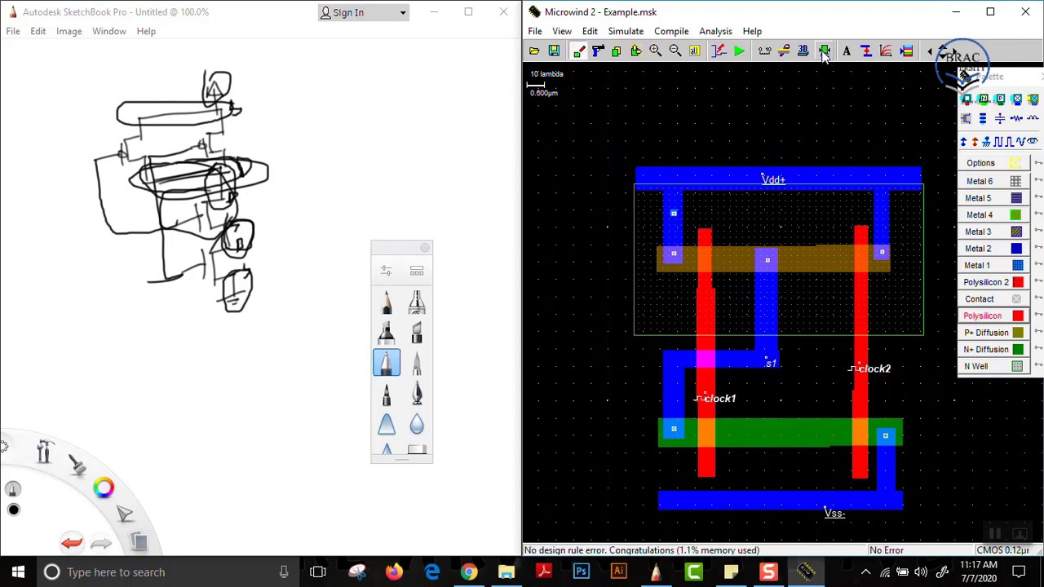
- Run the analog simulation of the NAND layout and examine the clock1, clock2 and s1 voltage waveforms over time
{"action": "left_click", "coordinate": [740, 51]}
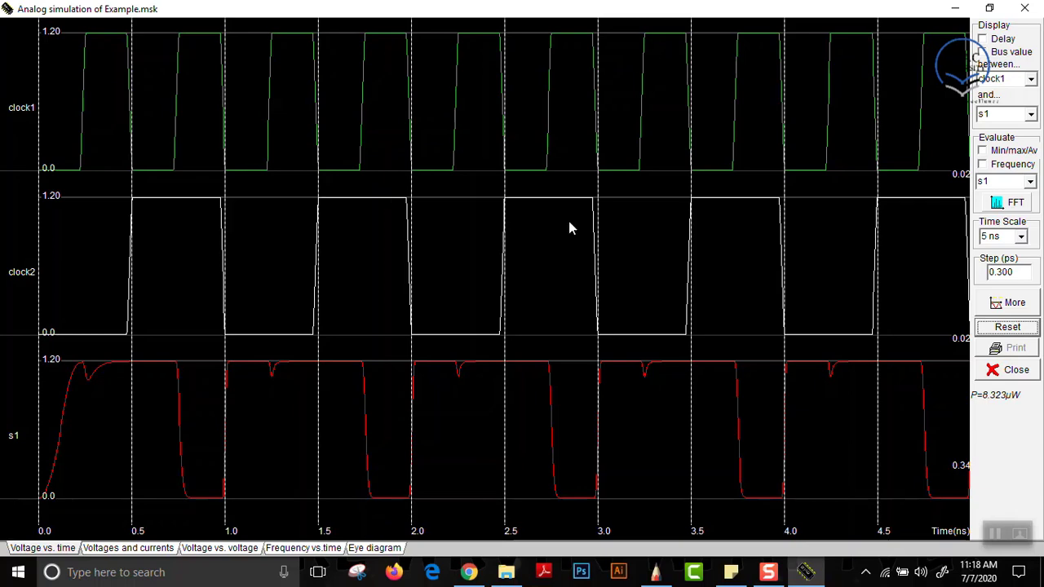
{"action": "left_click", "coordinate": [1026, 9]}
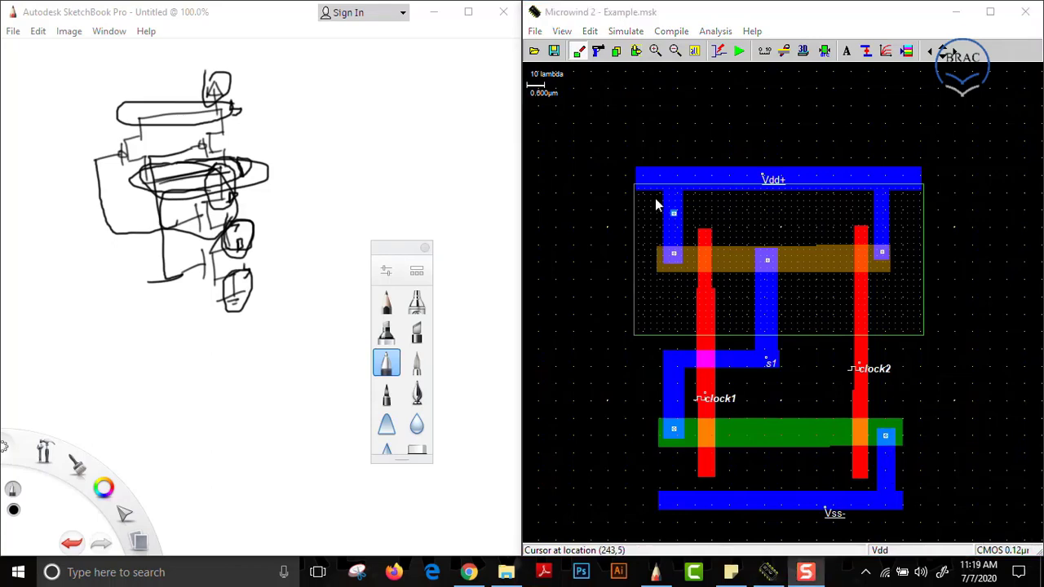
- Clear the old schematic from the SketchBook canvas and start a new empty layout in Microwind
{"action": "left_click", "coordinate": [326, 147]}
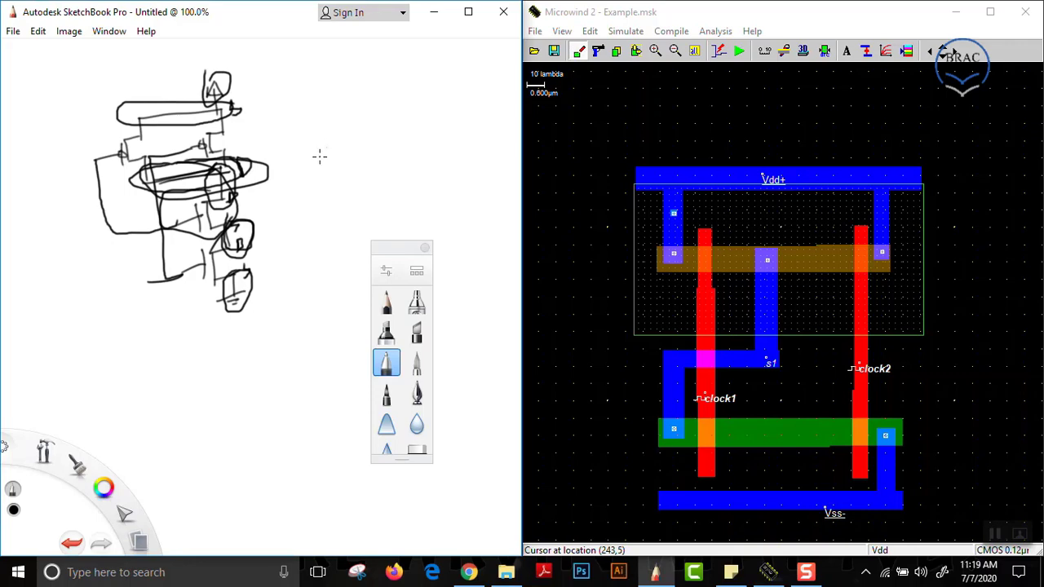
{"action": "key", "text": "Delete"}
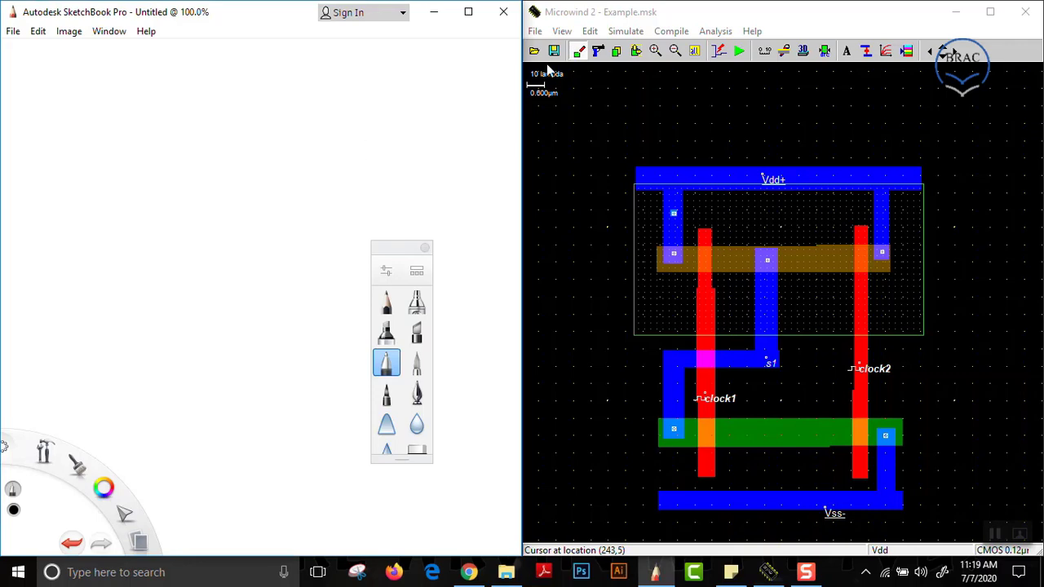
{"action": "left_click", "coordinate": [536, 33]}
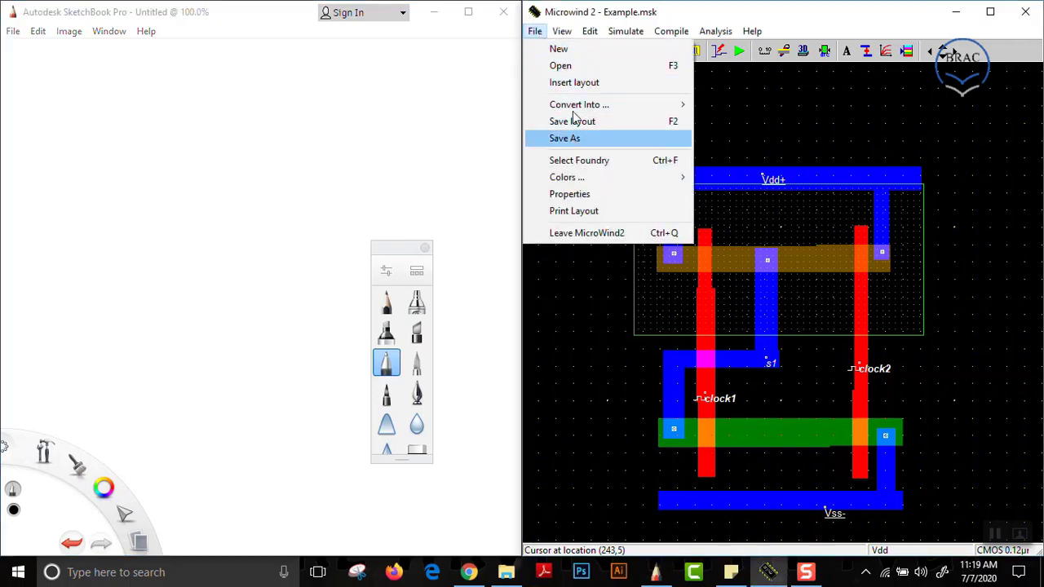
{"action": "left_click", "coordinate": [559, 49]}
{"action": "left_click", "coordinate": [553, 323]}
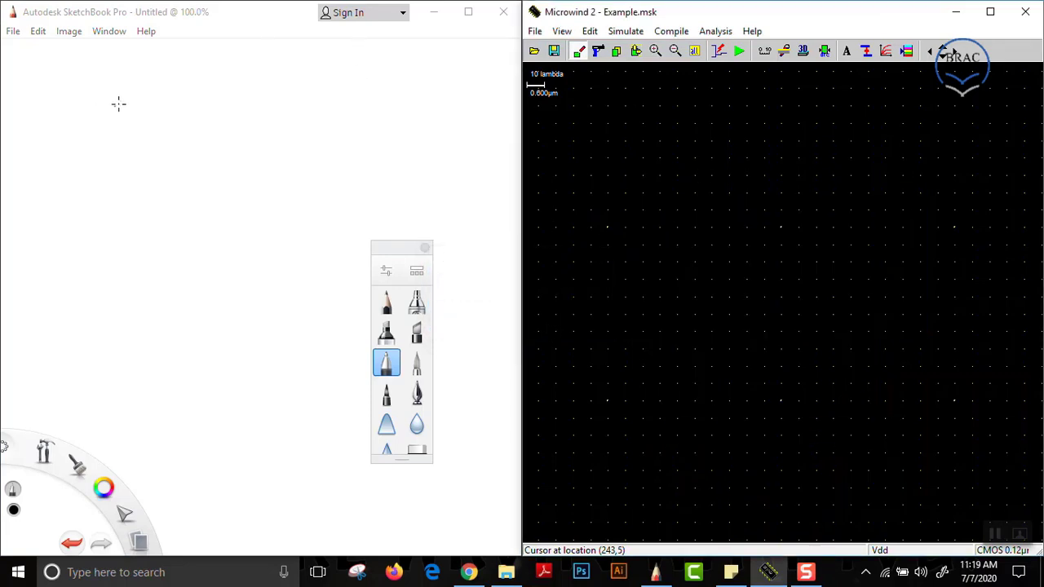
- Sketch a vertical chain of three series PMOS transistors with their gate inputs in SketchBook
{"action": "mouse_move", "coordinate": [163, 98]}
{"action": "left_mouse_down"}
{"action": "mouse_move", "coordinate": [145, 141]}
{"action": "mouse_move", "coordinate": [159, 141]}
{"action": "mouse_move", "coordinate": [161, 156]}
{"action": "mouse_move", "coordinate": [159, 169]}
{"action": "mouse_move", "coordinate": [141, 169]}
{"action": "mouse_move", "coordinate": [143, 190]}
{"action": "mouse_move", "coordinate": [158, 195]}
{"action": "mouse_move", "coordinate": [159, 216]}
{"action": "mouse_move", "coordinate": [139, 224]}
{"action": "mouse_move", "coordinate": [142, 251]}
{"action": "mouse_move", "coordinate": [156, 272]}
{"action": "left_mouse_up"}
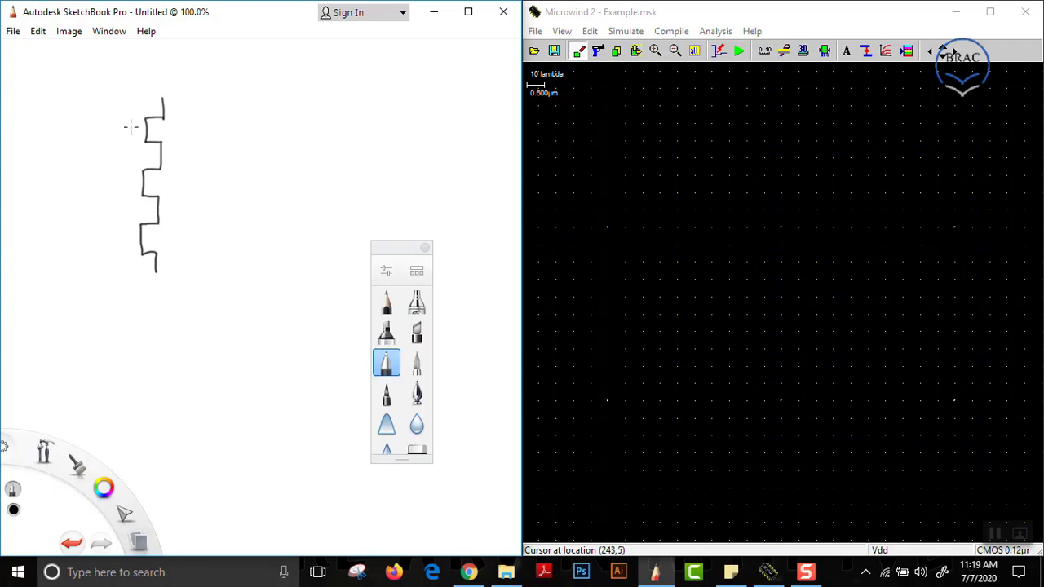
{"action": "mouse_move", "coordinate": [139, 144]}
{"action": "left_mouse_down"}
{"action": "mouse_move", "coordinate": [134, 126]}
{"action": "mouse_move", "coordinate": [119, 139]}
{"action": "mouse_move", "coordinate": [132, 199]}
{"action": "mouse_move", "coordinate": [127, 181]}
{"action": "mouse_move", "coordinate": [108, 194]}
{"action": "left_mouse_up"}
{"action": "mouse_move", "coordinate": [137, 232]}
{"action": "left_mouse_down"}
{"action": "mouse_move", "coordinate": [137, 250]}
{"action": "mouse_move", "coordinate": [116, 244]}
{"action": "left_mouse_up"}
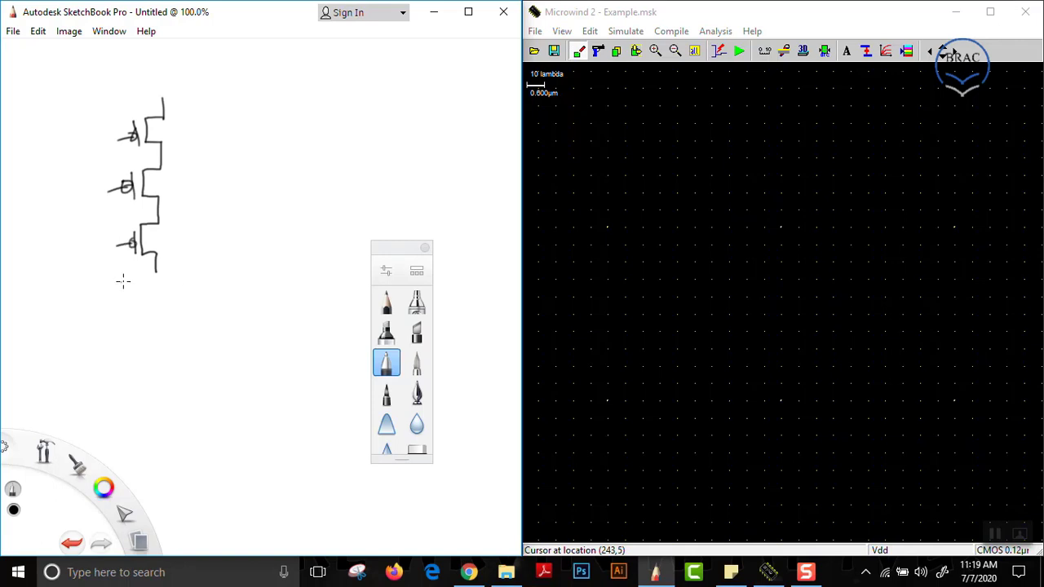
- Sketch three parallel NMOS transistors with gate inputs, joined at both ends, beneath the PMOS chain
{"action": "mouse_move", "coordinate": [123, 282]}
{"action": "left_mouse_down"}
{"action": "mouse_move", "coordinate": [214, 270]}
{"action": "mouse_move", "coordinate": [214, 291]}
{"action": "mouse_move", "coordinate": [197, 292]}
{"action": "mouse_move", "coordinate": [215, 328]}
{"action": "left_mouse_up"}
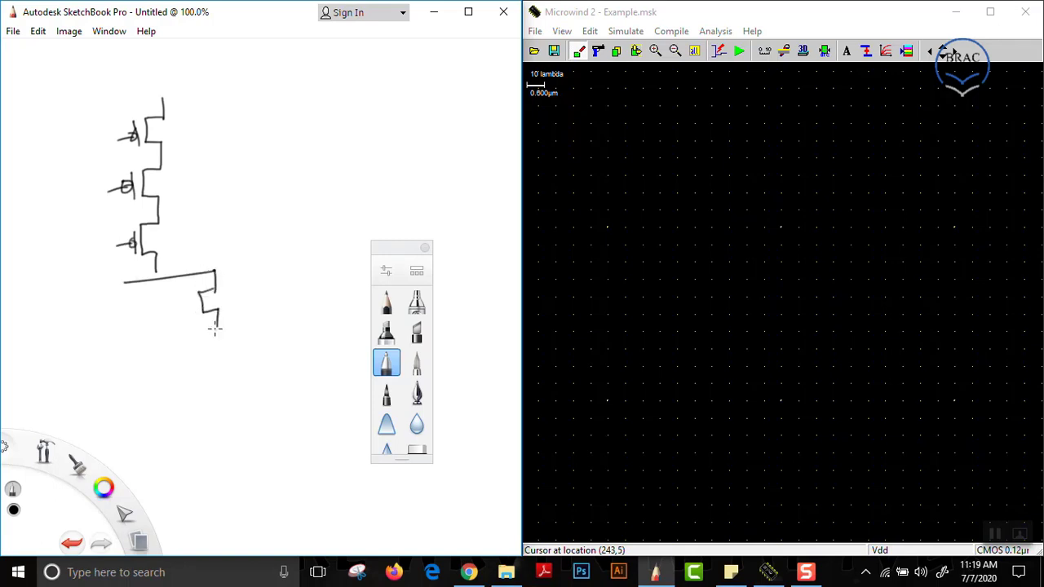
{"action": "mouse_move", "coordinate": [163, 281]}
{"action": "left_mouse_down"}
{"action": "mouse_move", "coordinate": [156, 325]}
{"action": "mouse_move", "coordinate": [175, 332]}
{"action": "left_mouse_up"}
{"action": "mouse_move", "coordinate": [124, 284]}
{"action": "left_mouse_down"}
{"action": "mouse_move", "coordinate": [119, 331]}
{"action": "mouse_move", "coordinate": [130, 326]}
{"action": "mouse_move", "coordinate": [131, 340]}
{"action": "mouse_move", "coordinate": [216, 324]}
{"action": "left_mouse_up"}
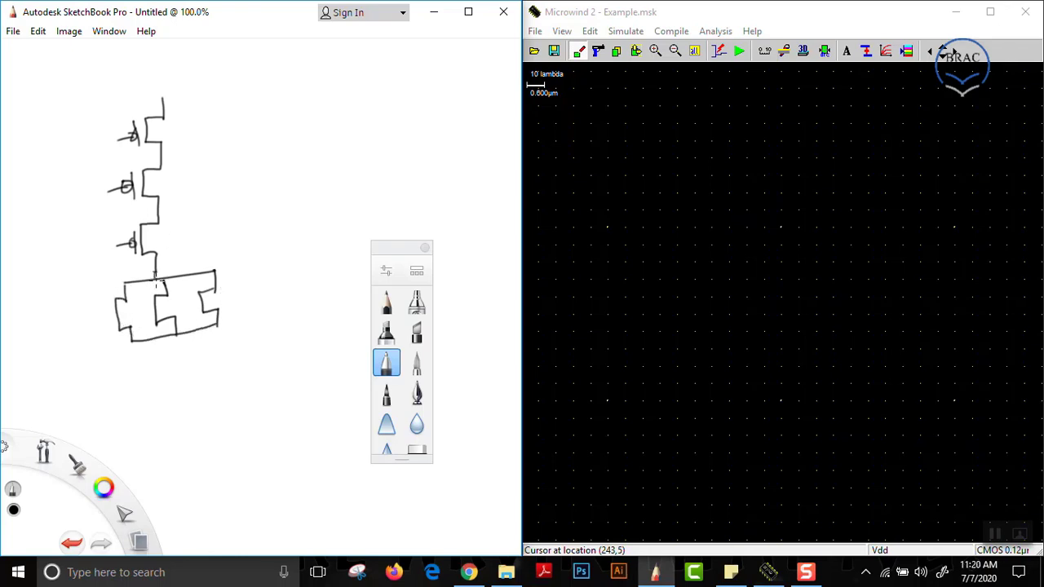
{"action": "left_click_drag", "start_coordinate": [149, 299], "coordinate": [150, 328]}
{"action": "left_click_drag", "start_coordinate": [151, 315], "coordinate": [106, 328]}
{"action": "left_click_drag", "start_coordinate": [107, 311], "coordinate": [96, 312]}
{"action": "left_click_drag", "start_coordinate": [193, 298], "coordinate": [194, 316]}
{"action": "left_click_drag", "start_coordinate": [193, 307], "coordinate": [181, 309]}
- Add the supply arrow, the ground symbol and an output branch from the PMOS-NMOS junction to the schematic
{"action": "mouse_move", "coordinate": [155, 103]}
{"action": "left_mouse_down"}
{"action": "mouse_move", "coordinate": [164, 90]}
{"action": "mouse_move", "coordinate": [172, 102]}
{"action": "left_mouse_up"}
{"action": "left_click_drag", "start_coordinate": [175, 331], "coordinate": [175, 354]}
{"action": "left_click_drag", "start_coordinate": [166, 357], "coordinate": [181, 361]}
{"action": "left_click_drag", "start_coordinate": [152, 271], "coordinate": [247, 236]}
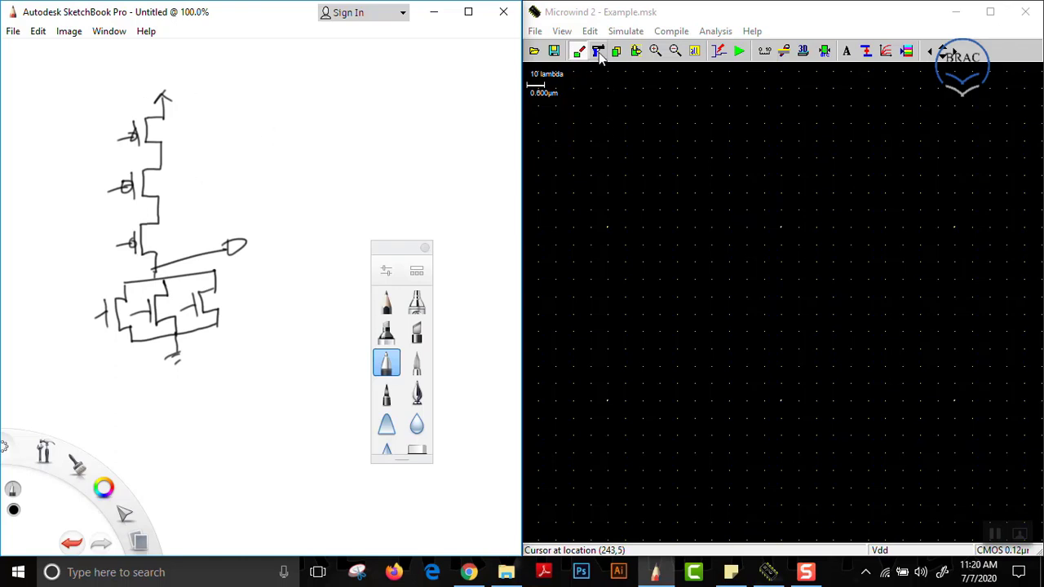
- Draw a wide horizontal P+ diffusion strip in Microwind and cross it near its left end with a polysilicon gate about 12 x 123 lambda
{"action": "left_click", "coordinate": [906, 51]}
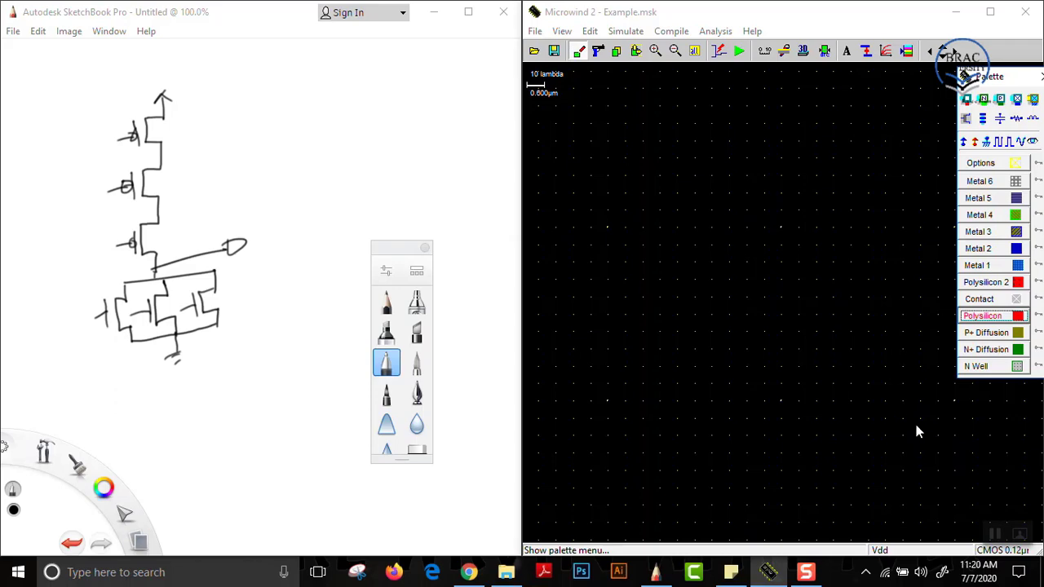
{"action": "left_click", "coordinate": [983, 333]}
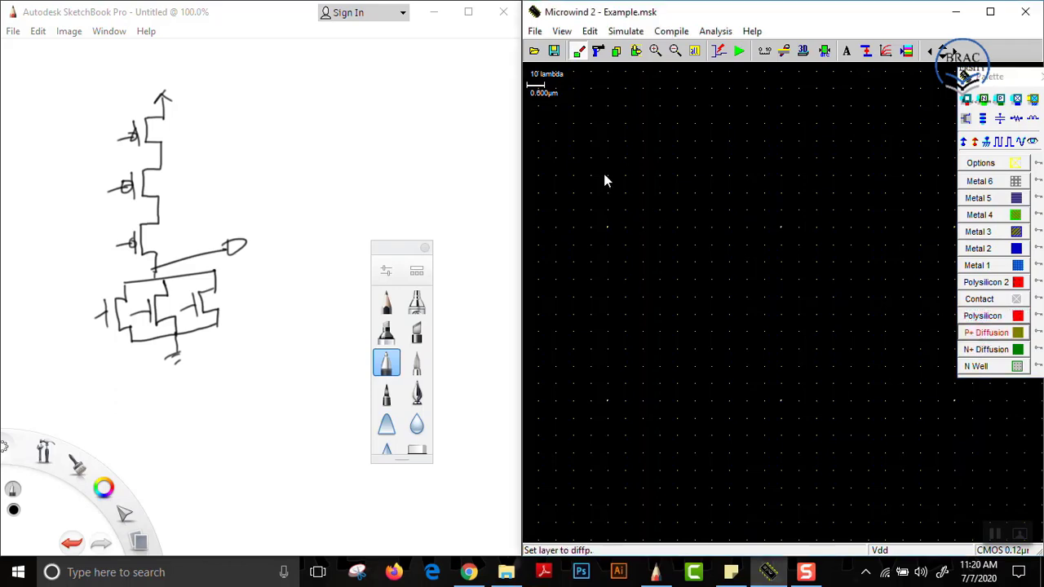
{"action": "left_click_drag", "start_coordinate": [605, 174], "coordinate": [945, 238]}
{"action": "left_click", "coordinate": [983, 316]}
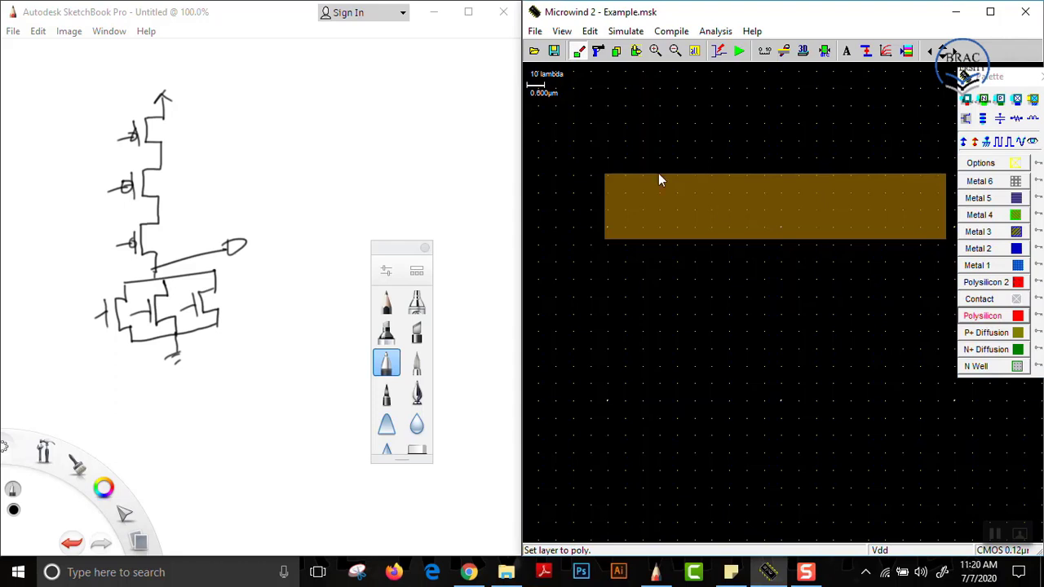
{"action": "left_click_drag", "start_coordinate": [659, 135], "coordinate": [678, 349]}
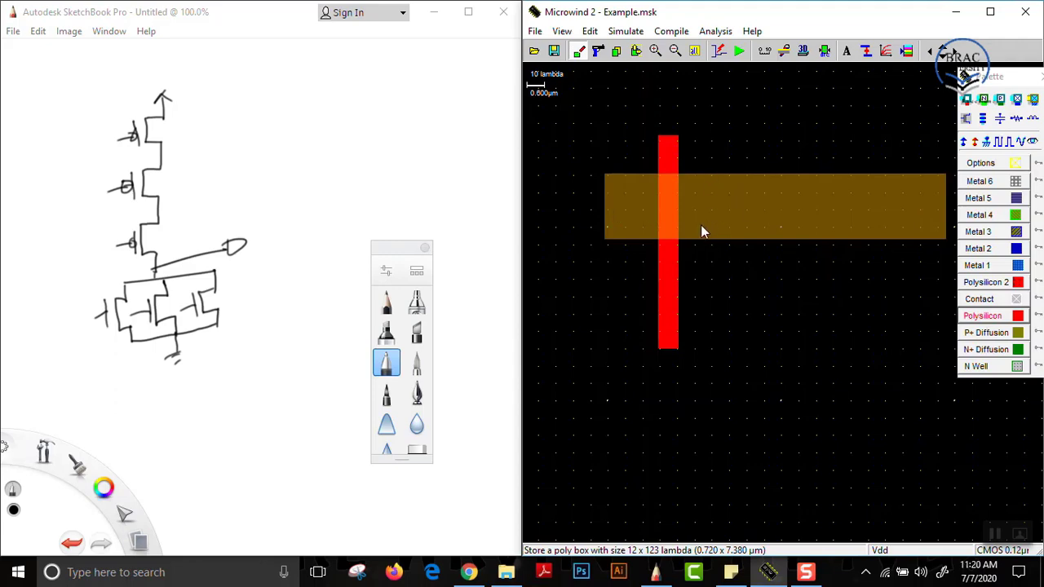
- Label S and D on the upper two PMOS transistors, circle their shared node, and draw a second polysilicon gate about 14 x 124 lambda
{"action": "left_click_drag", "start_coordinate": [172, 109], "coordinate": [167, 197]}
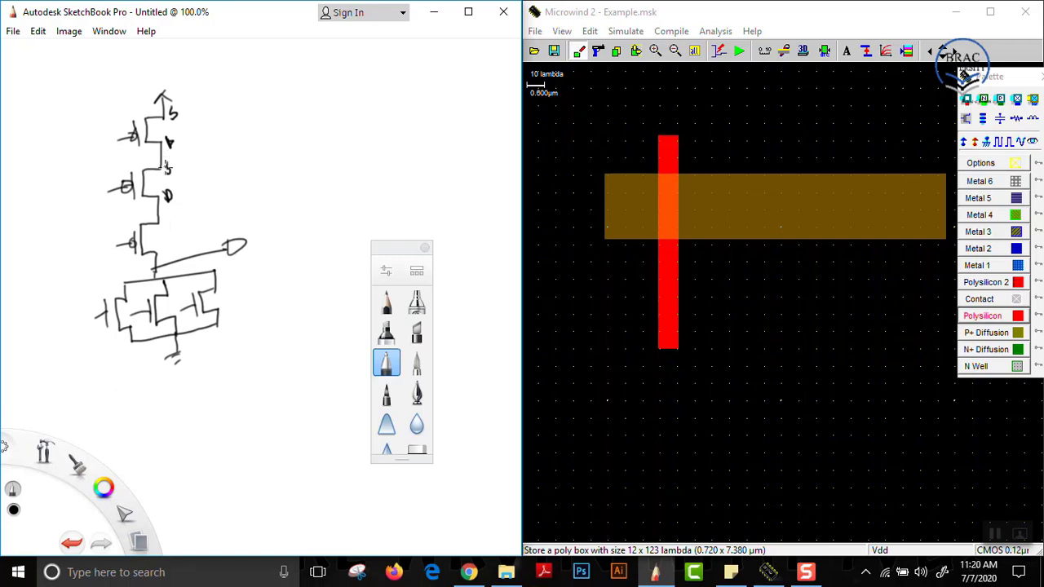
{"action": "mouse_move", "coordinate": [167, 132]}
{"action": "left_mouse_down"}
{"action": "mouse_move", "coordinate": [155, 167]}
{"action": "mouse_move", "coordinate": [179, 161]}
{"action": "mouse_move", "coordinate": [165, 114]}
{"action": "left_mouse_up"}
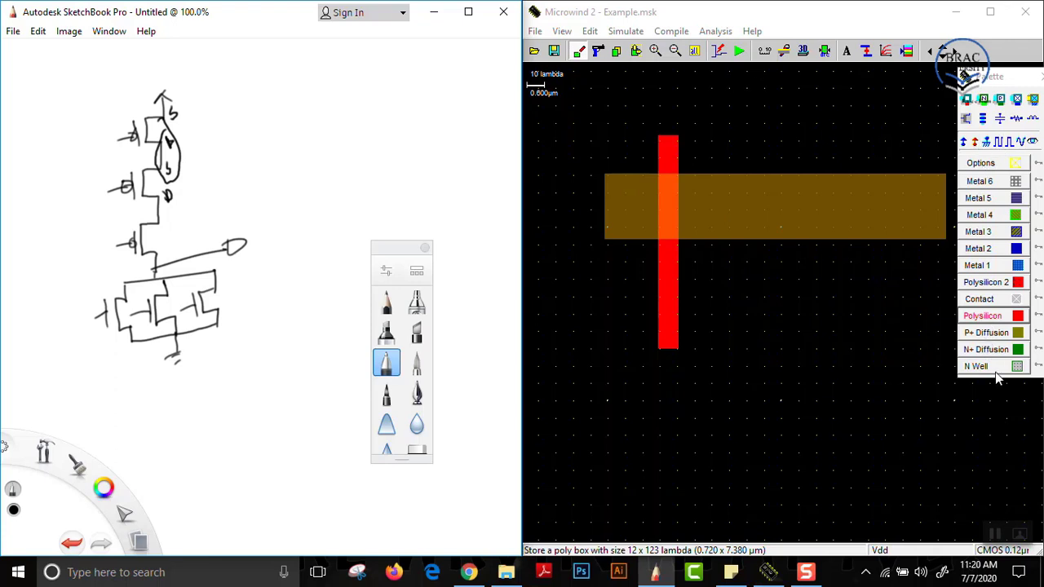
{"action": "left_click", "coordinate": [989, 318]}
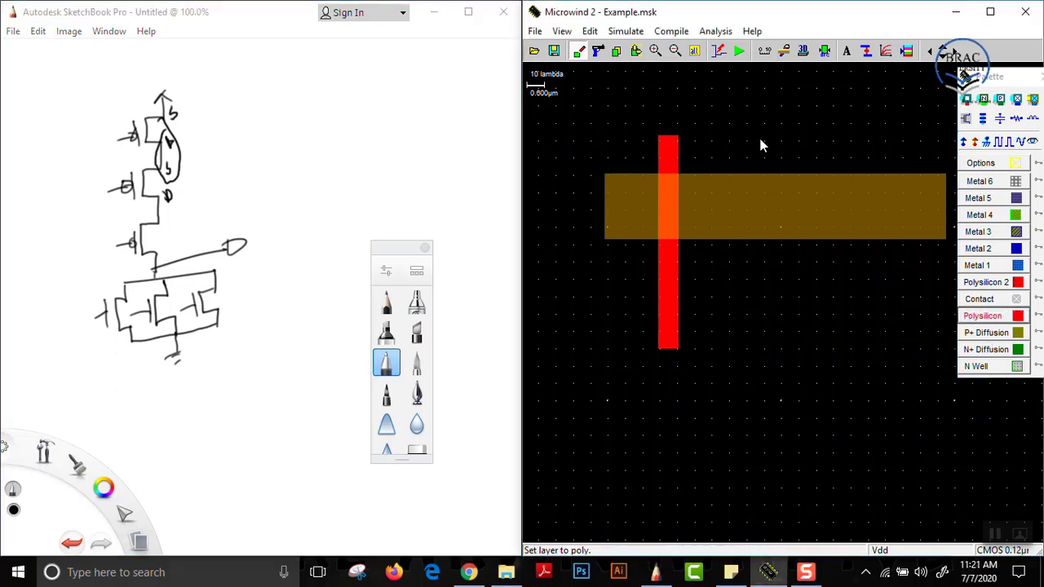
{"action": "left_click_drag", "start_coordinate": [756, 136], "coordinate": [780, 351]}
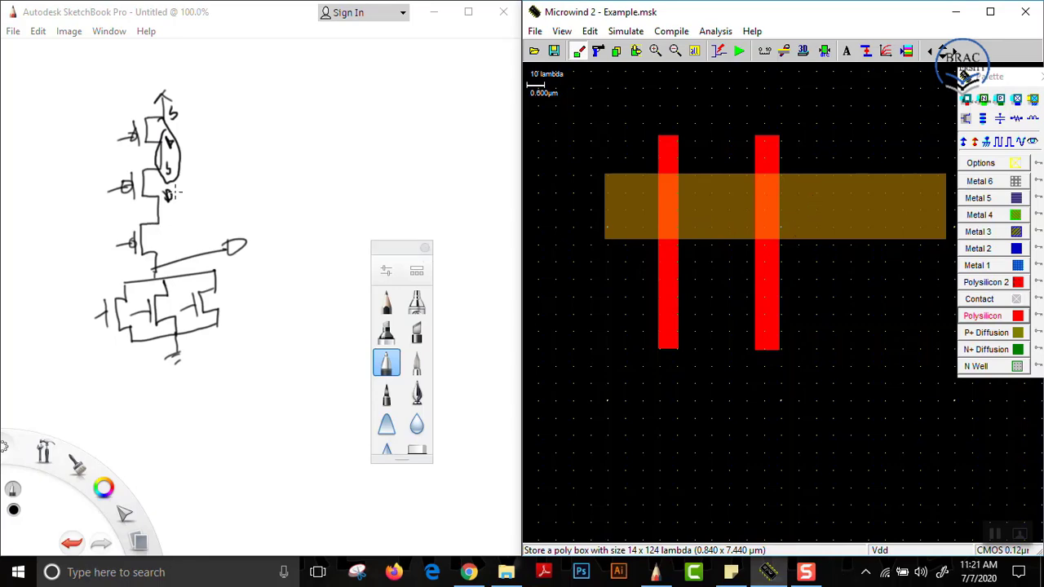
- Label and circle the node shared by the lower two PMOS transistors, and draw a third polysilicon gate about 11 x 122 lambda
{"action": "mouse_move", "coordinate": [173, 204]}
{"action": "left_mouse_down"}
{"action": "mouse_move", "coordinate": [165, 222]}
{"action": "mouse_move", "coordinate": [179, 225]}
{"action": "left_mouse_up"}
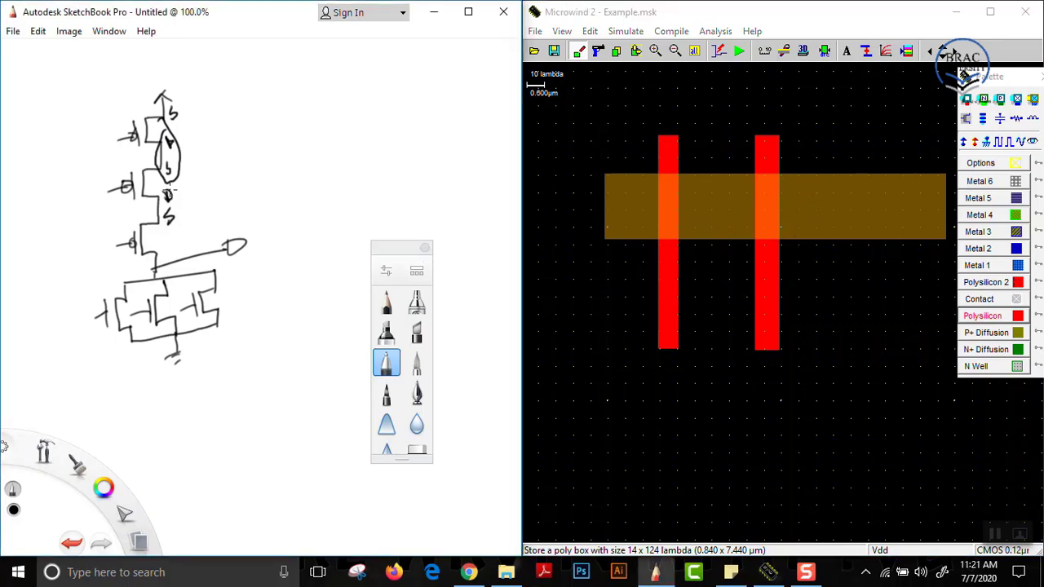
{"action": "mouse_move", "coordinate": [168, 186]}
{"action": "left_mouse_down"}
{"action": "mouse_move", "coordinate": [155, 230]}
{"action": "mouse_move", "coordinate": [184, 222]}
{"action": "mouse_move", "coordinate": [168, 187]}
{"action": "left_mouse_up"}
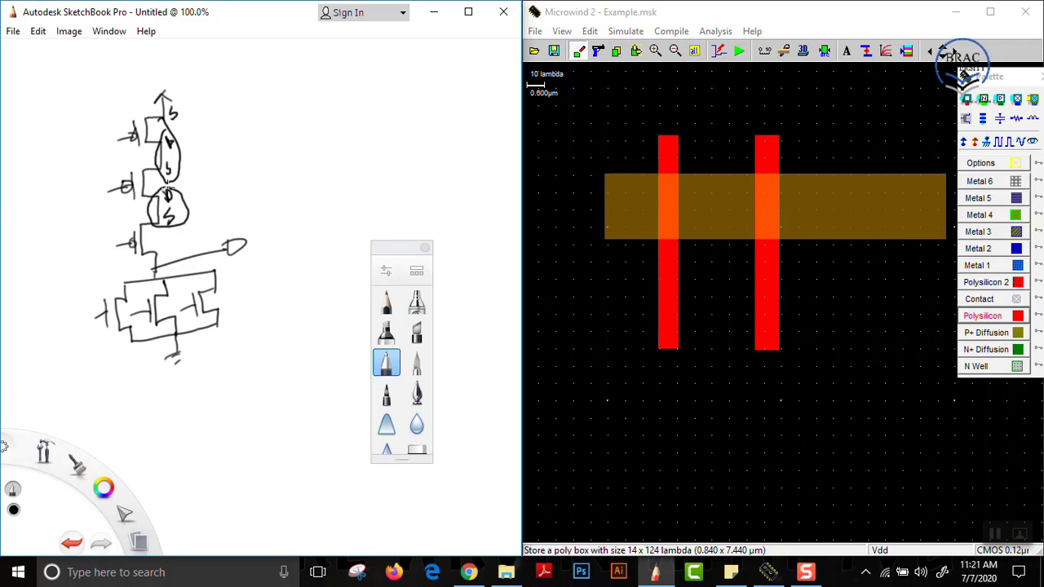
{"action": "left_click", "coordinate": [992, 322]}
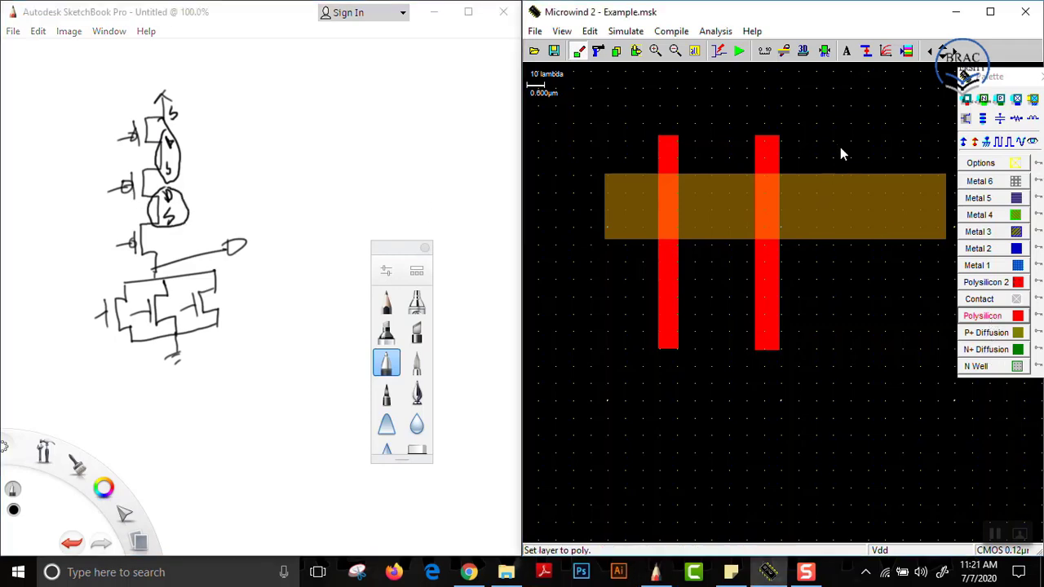
{"action": "left_click_drag", "start_coordinate": [852, 139], "coordinate": [870, 351]}
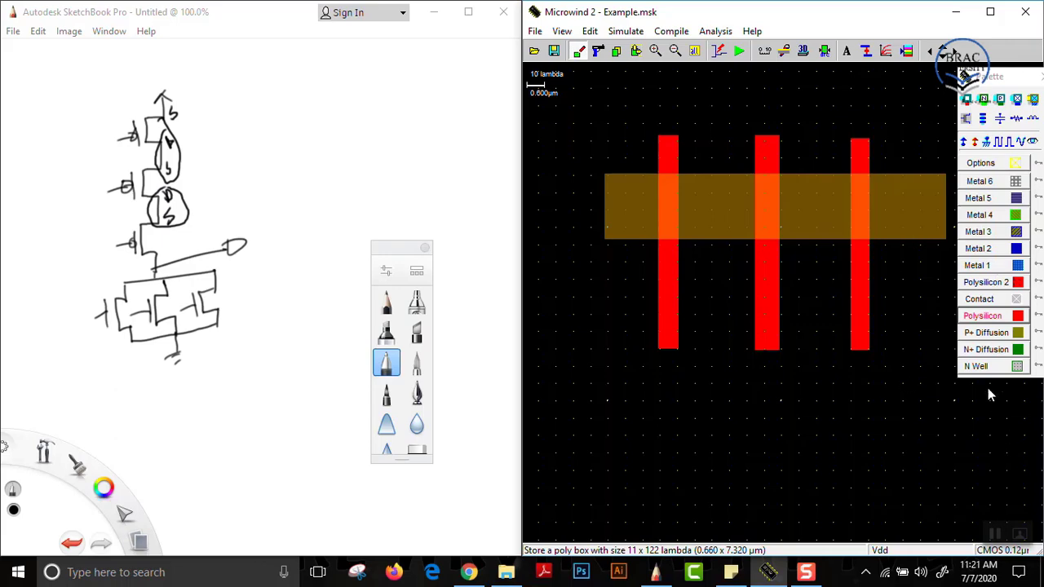
- Draw an N+ diffusion strip about 202 x 42 lambda below the PMOS gates and cross it with three vertical polysilicon gates
{"action": "left_click", "coordinate": [674, 51]}
{"action": "left_click", "coordinate": [944, 50]}
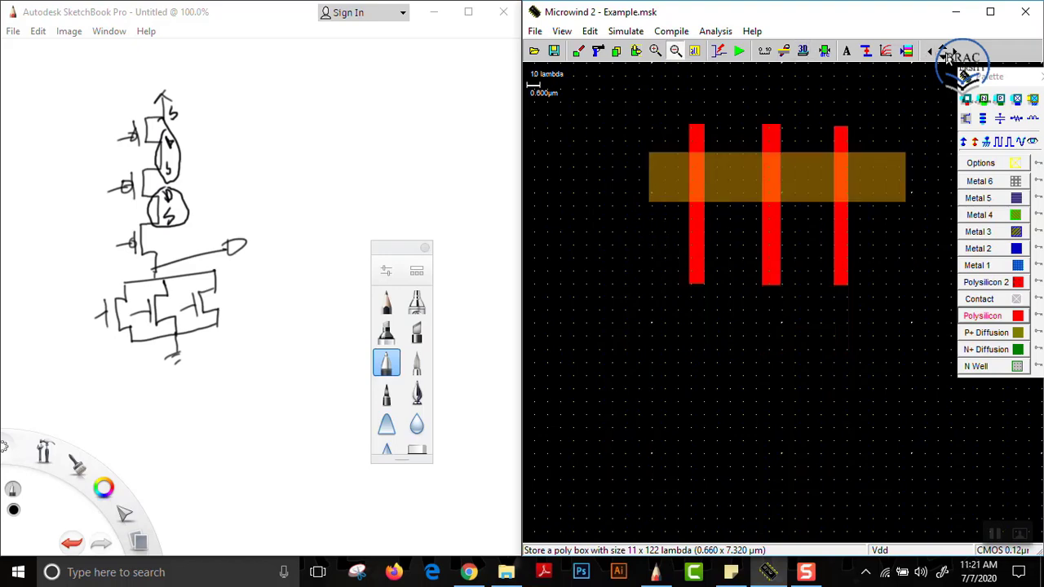
{"action": "left_click", "coordinate": [989, 351]}
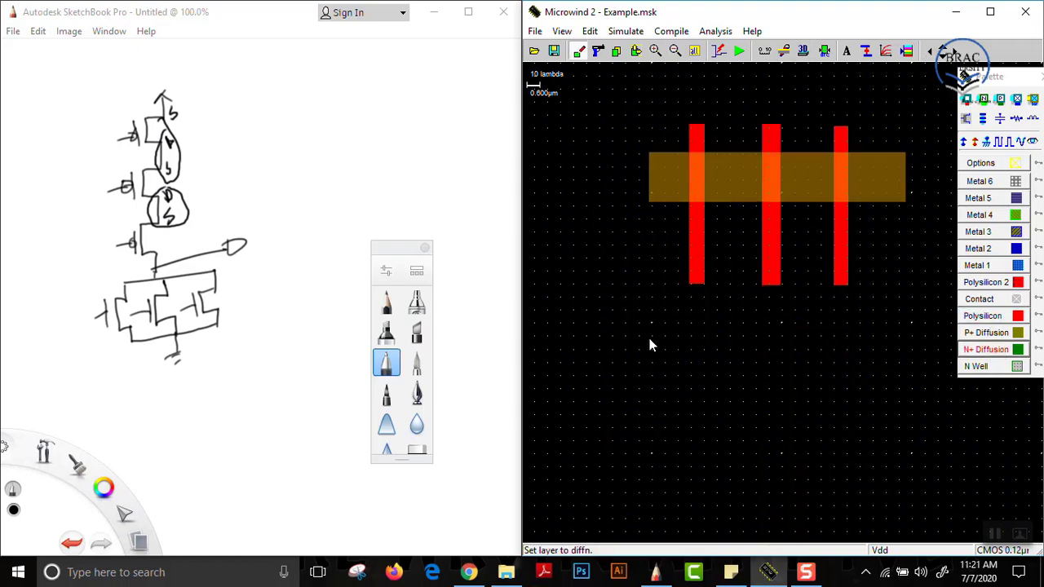
{"action": "left_click_drag", "start_coordinate": [650, 368], "coordinate": [913, 416]}
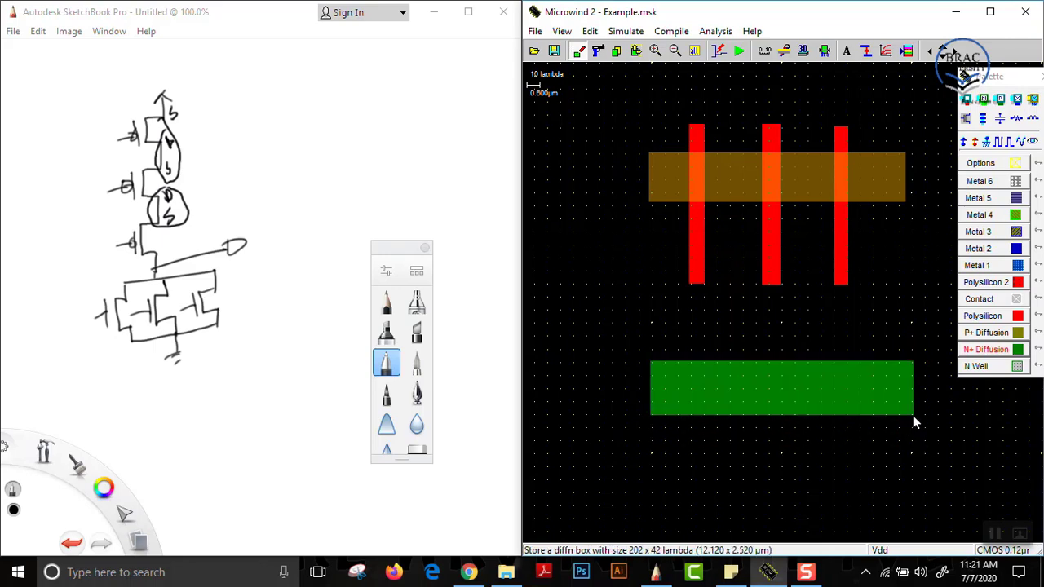
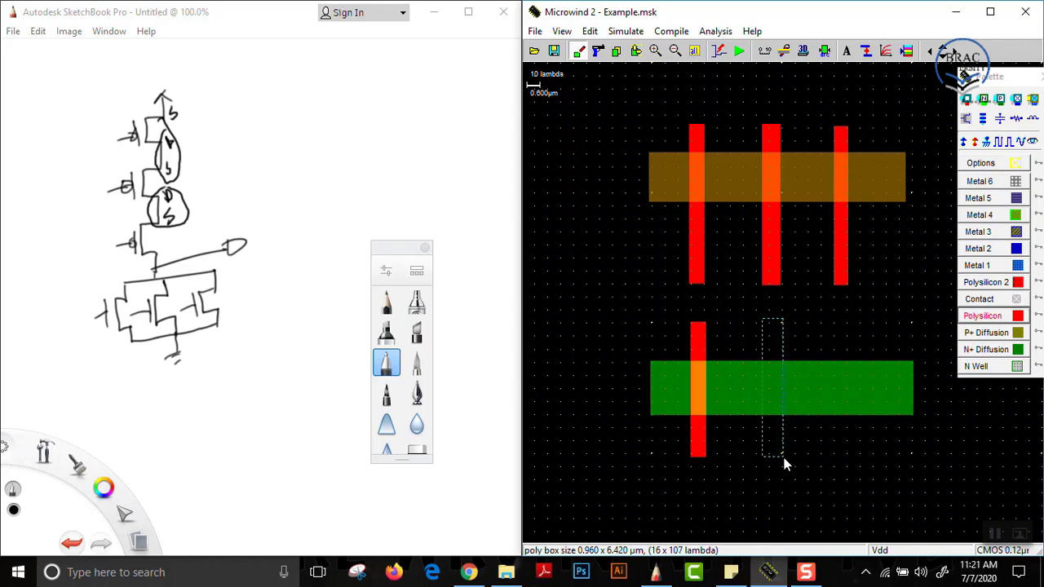
{"action": "mouse_move", "coordinate": [833, 319]}
{"action": "left_mouse_down"}
{"action": "mouse_move", "coordinate": [855, 378]}
{"action": "mouse_move", "coordinate": [850, 457]}
{"action": "left_mouse_up"}
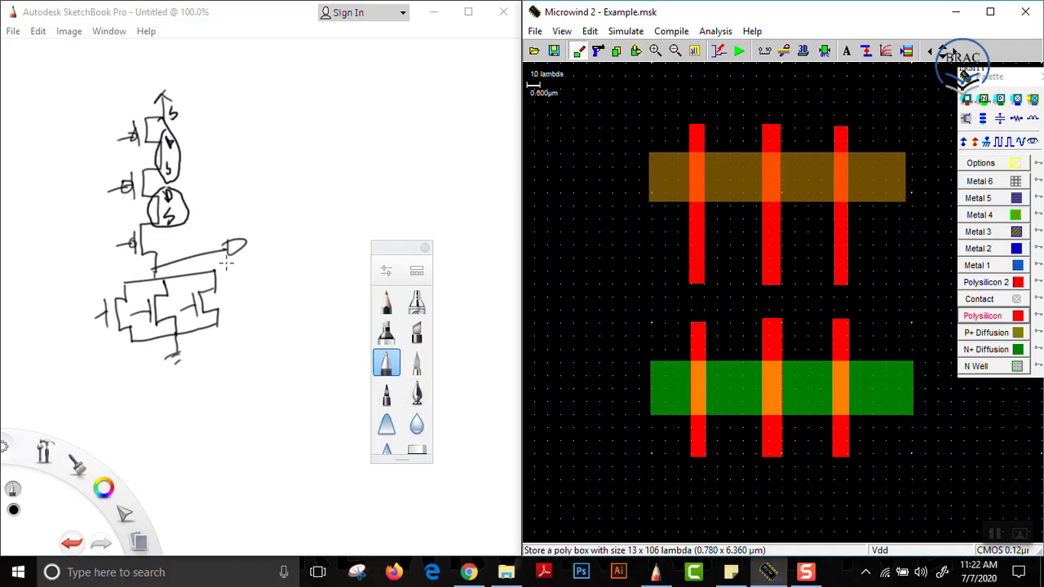
- Label the drains D and sources S of the outer NMOS transistors in the sketch and circle their common grounded source node
{"action": "mouse_move", "coordinate": [224, 263]}
{"action": "left_mouse_down"}
{"action": "mouse_move", "coordinate": [225, 273]}
{"action": "mouse_move", "coordinate": [234, 262]}
{"action": "left_mouse_up"}
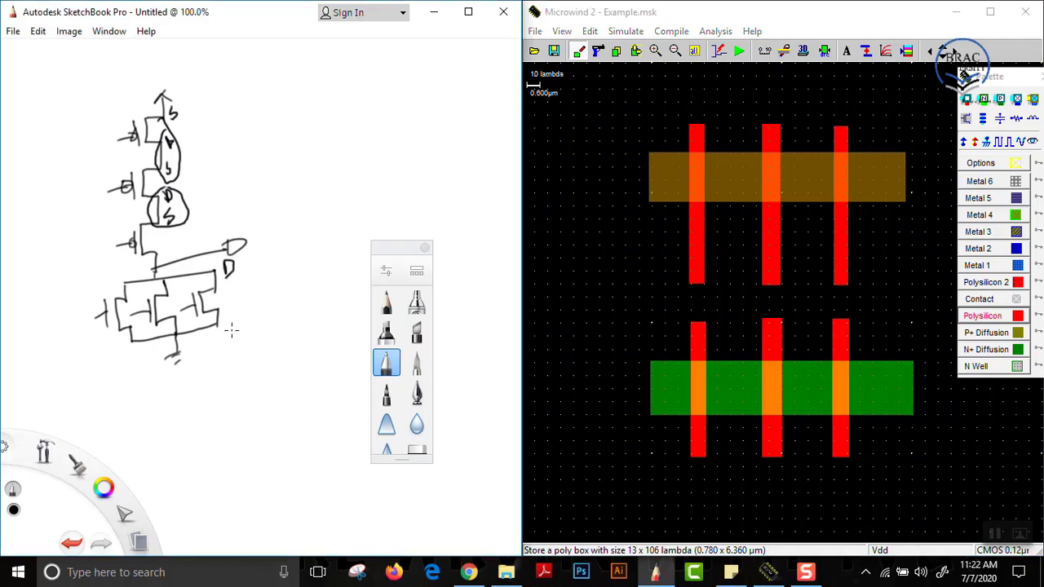
{"action": "left_click_drag", "start_coordinate": [231, 322], "coordinate": [230, 333]}
{"action": "left_click_drag", "start_coordinate": [113, 276], "coordinate": [118, 287]}
{"action": "left_click_drag", "start_coordinate": [112, 260], "coordinate": [118, 287]}
{"action": "left_click_drag", "start_coordinate": [132, 334], "coordinate": [124, 353]}
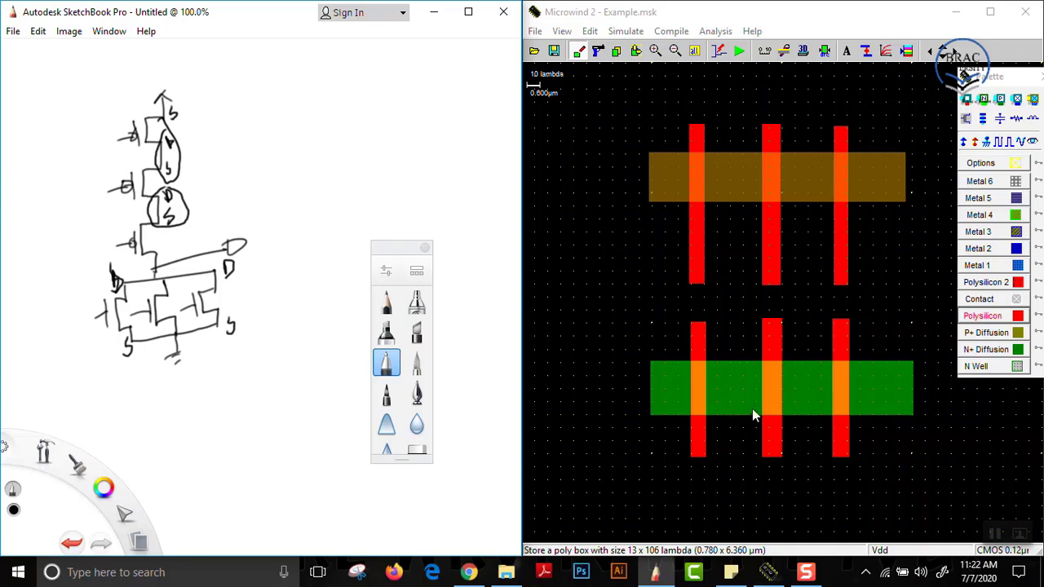
{"action": "mouse_move", "coordinate": [116, 330]}
{"action": "left_mouse_down"}
{"action": "mouse_move", "coordinate": [255, 319]}
{"action": "mouse_move", "coordinate": [171, 362]}
{"action": "mouse_move", "coordinate": [107, 363]}
{"action": "mouse_move", "coordinate": [139, 332]}
{"action": "left_mouse_up"}
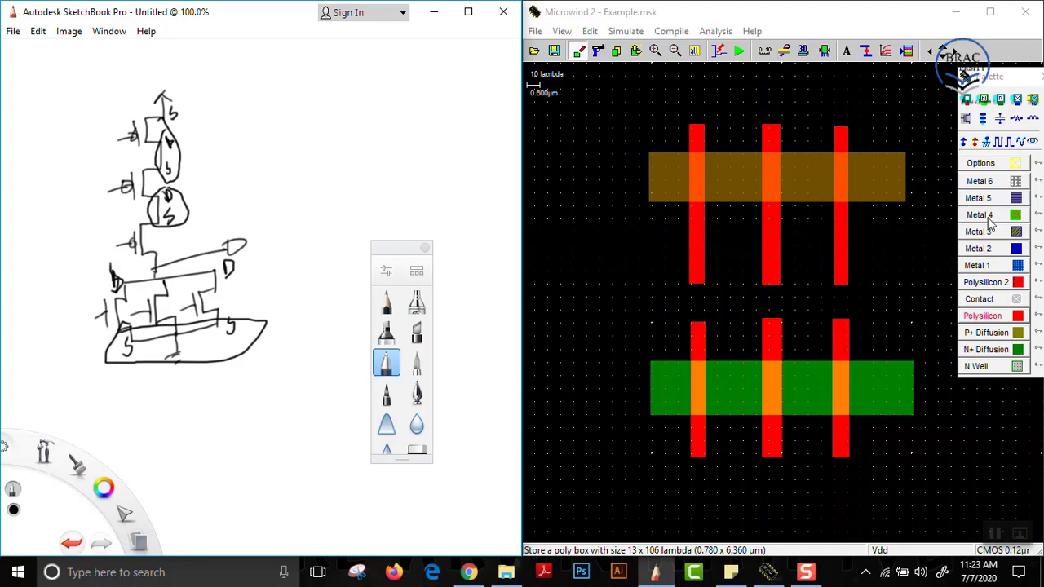
- Draw a Metal 1 ground rail below the N+ diffusion, with straps up to the areas between the first two gates and beyond the third
{"action": "left_click", "coordinate": [978, 265]}
{"action": "left_click_drag", "start_coordinate": [652, 482], "coordinate": [912, 503]}
{"action": "left_click_drag", "start_coordinate": [872, 391], "coordinate": [889, 488]}
{"action": "left_click_drag", "start_coordinate": [721, 385], "coordinate": [743, 501]}
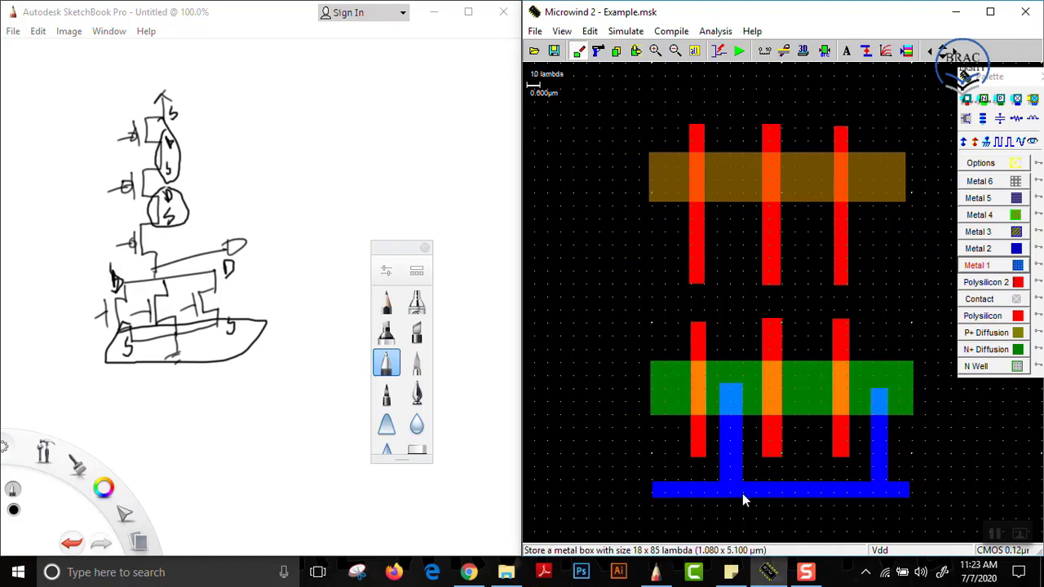
- Place N+ diffusion contacts where the two Metal 1 ground straps overlap the N+ diffusion
{"action": "left_click", "coordinate": [984, 100]}
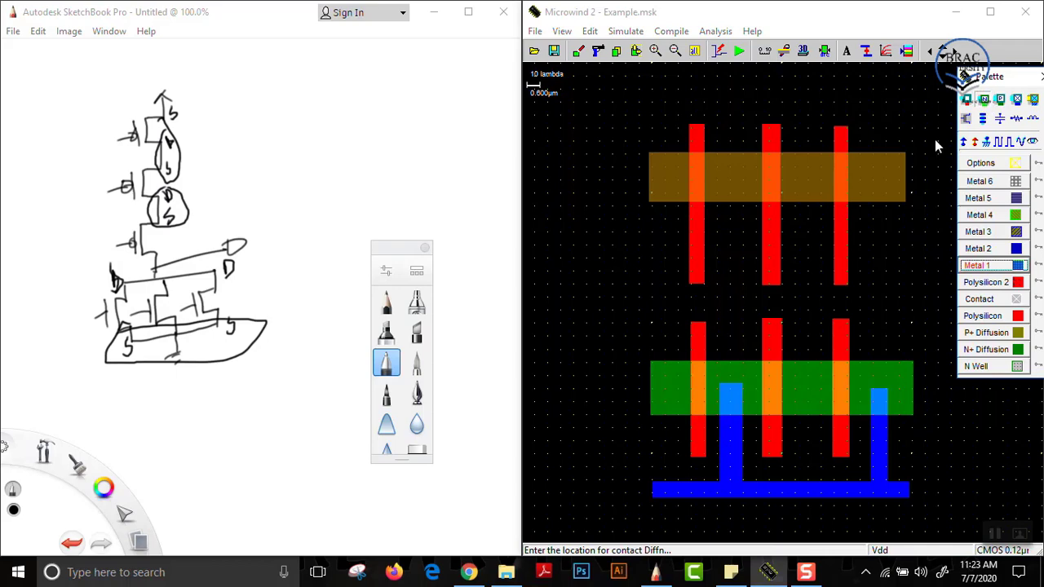
{"action": "left_click", "coordinate": [731, 398]}
{"action": "left_click", "coordinate": [983, 119]}
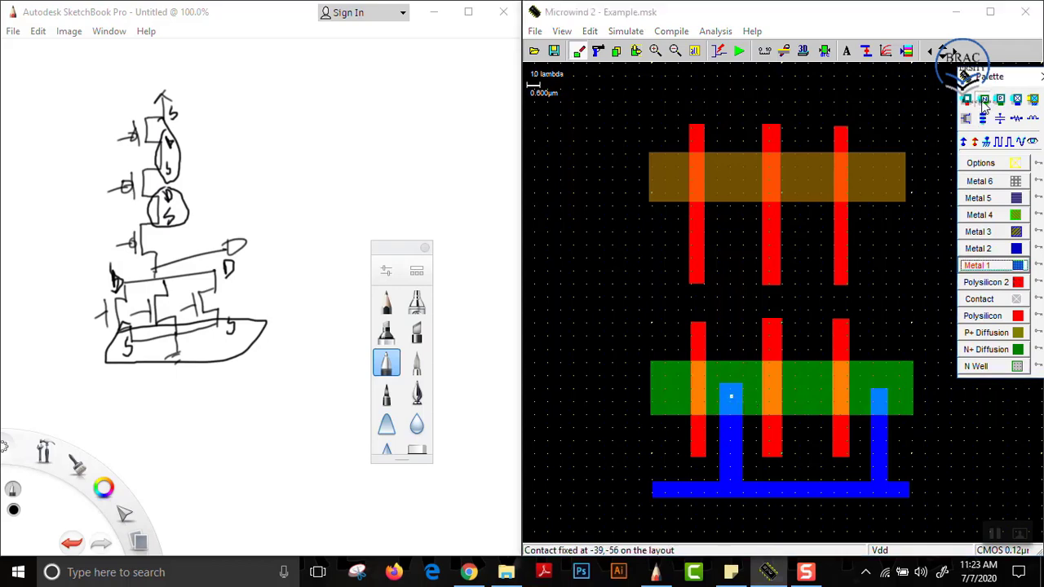
{"action": "left_click", "coordinate": [881, 400]}
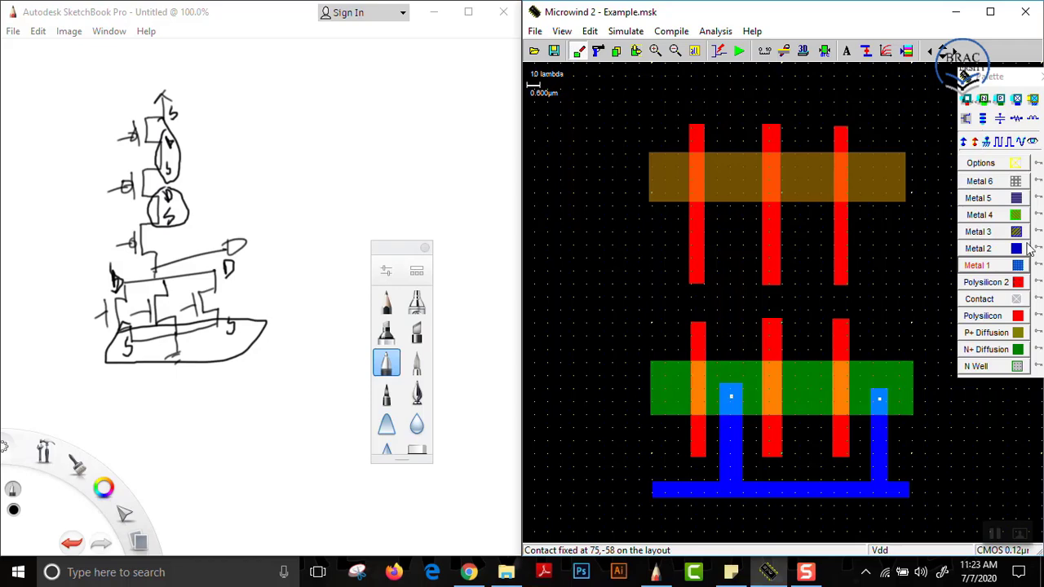
- Bridge the N+ areas before the first gate and between the second and third gates with Metal 1, placing N+ diffusion contacts at both ends
{"action": "left_click", "coordinate": [989, 271]}
{"action": "left_click_drag", "start_coordinate": [680, 395], "coordinate": [819, 315]}
{"action": "left_click_drag", "start_coordinate": [801, 376], "coordinate": [800, 405]}
{"action": "left_click", "coordinate": [986, 98]}
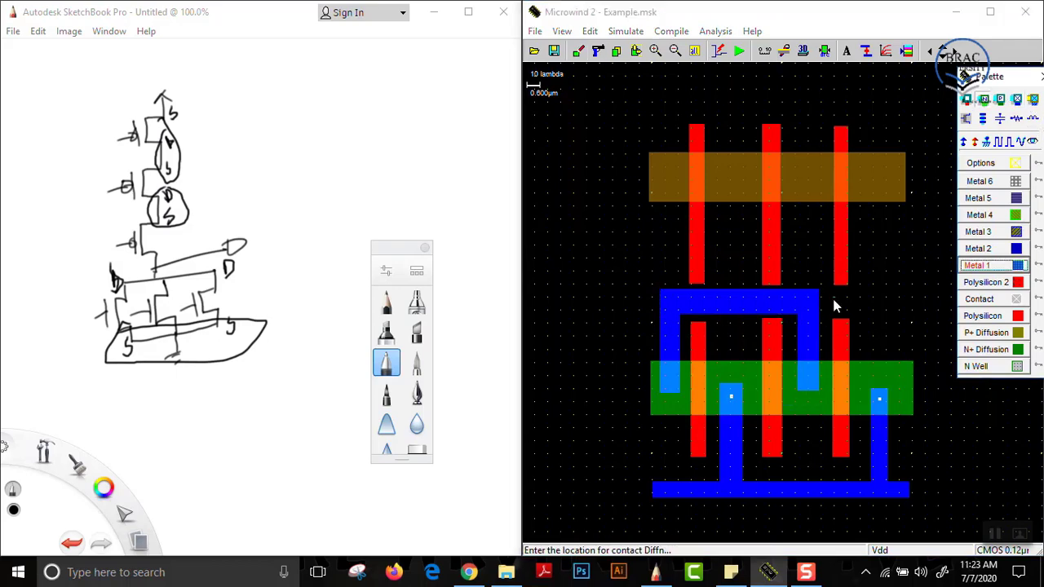
{"action": "left_click", "coordinate": [808, 377]}
{"action": "left_click", "coordinate": [983, 98]}
{"action": "left_click", "coordinate": [668, 379]}
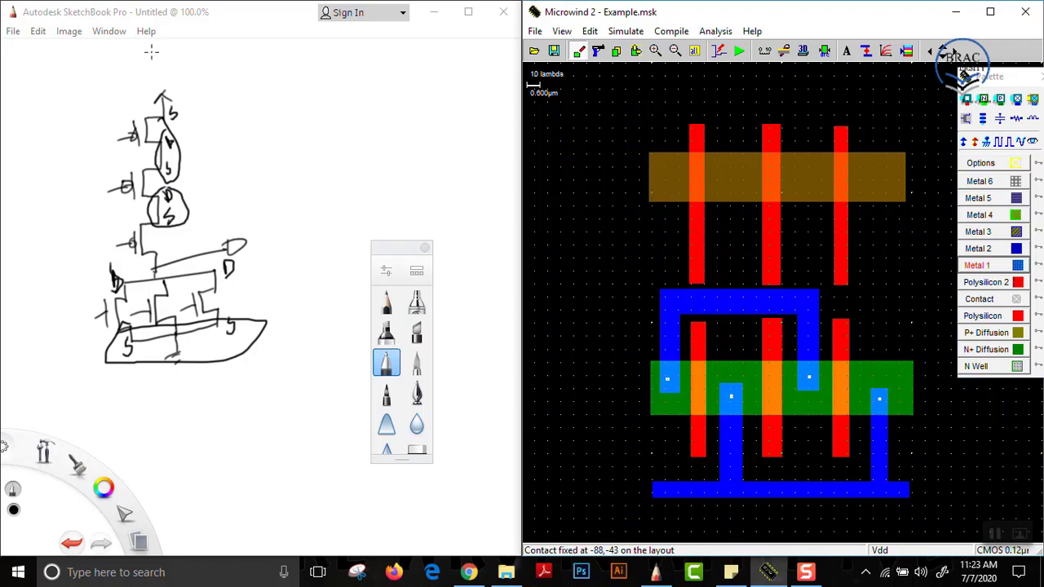
- Circle the supply-side PMOS source in the sketch and draw a Metal 1 supply rail with a 13 x 63 lambda strap onto the P+ diffusion's left end
{"action": "mouse_move", "coordinate": [159, 71]}
{"action": "left_mouse_down"}
{"action": "mouse_move", "coordinate": [133, 72]}
{"action": "mouse_move", "coordinate": [156, 65]}
{"action": "left_mouse_up"}
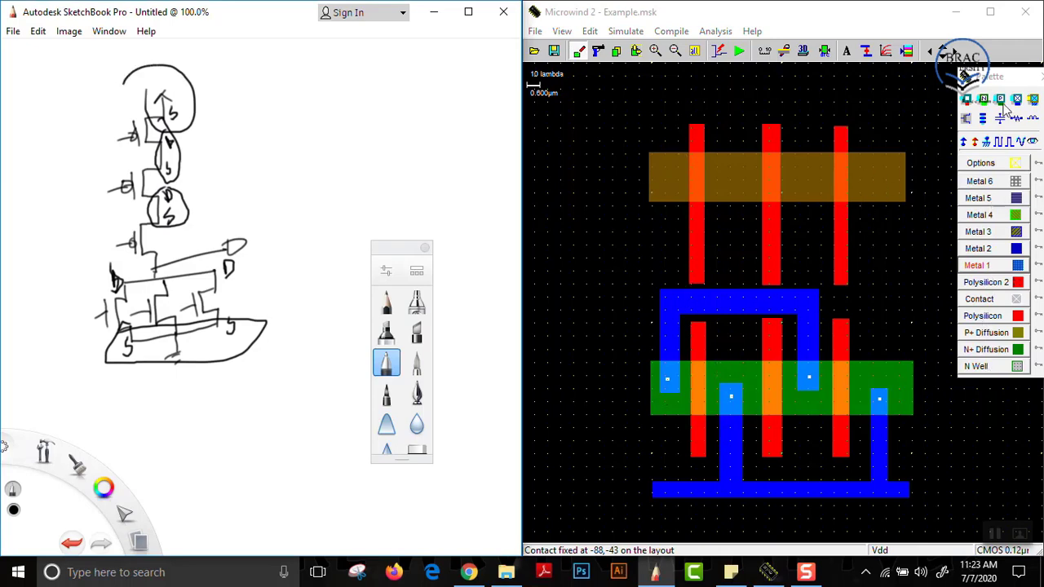
{"action": "left_click", "coordinate": [983, 265]}
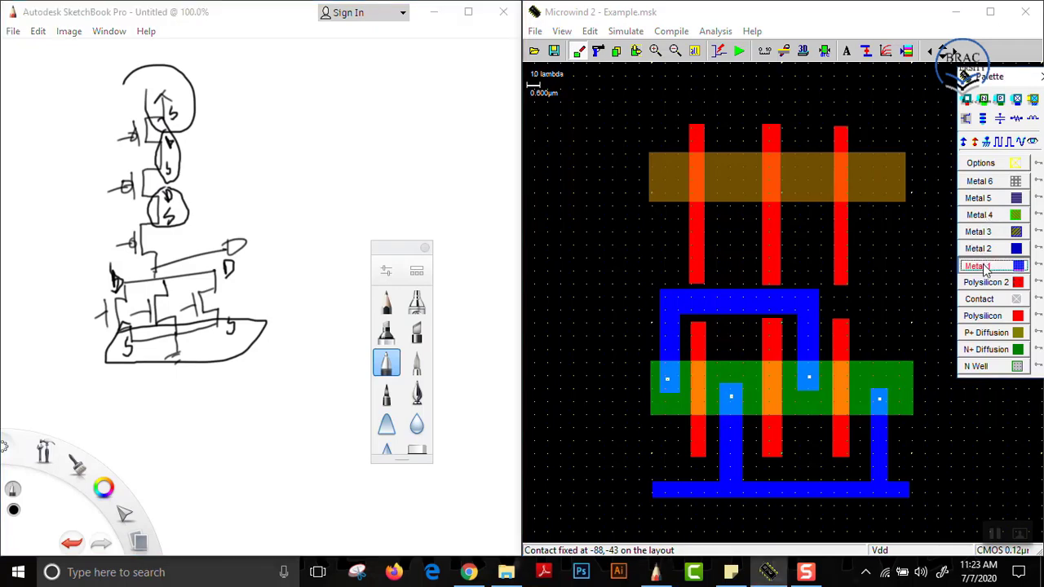
{"action": "left_click_drag", "start_coordinate": [650, 96], "coordinate": [906, 125]}
{"action": "left_click_drag", "start_coordinate": [659, 104], "coordinate": [675, 186]}
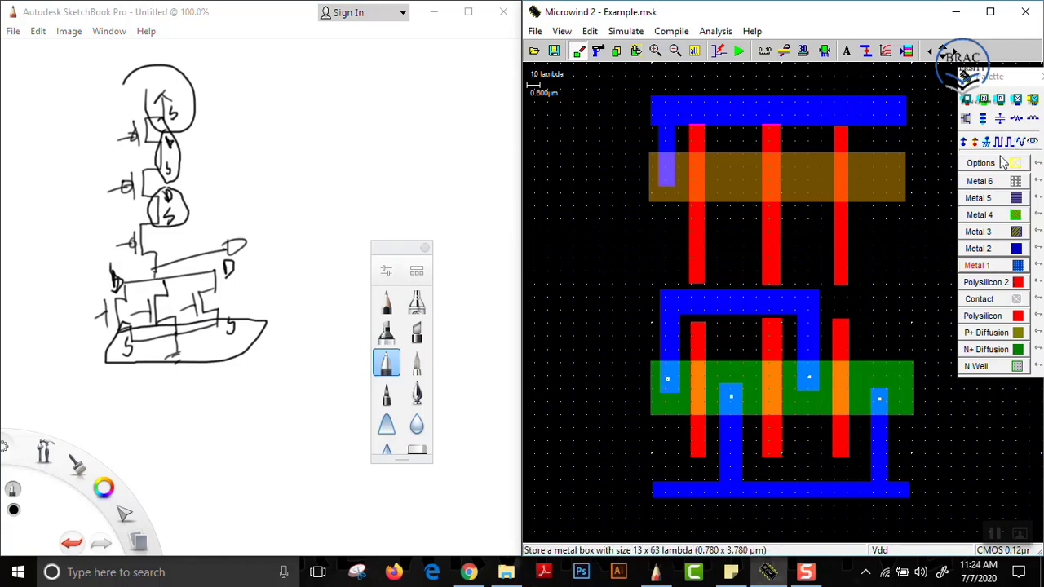
- Draw an N Well of about 254 x 128 lambda around the P+ diffusion and the Metal 1 supply rail
{"action": "left_click", "coordinate": [676, 51]}
{"action": "left_click", "coordinate": [987, 366]}
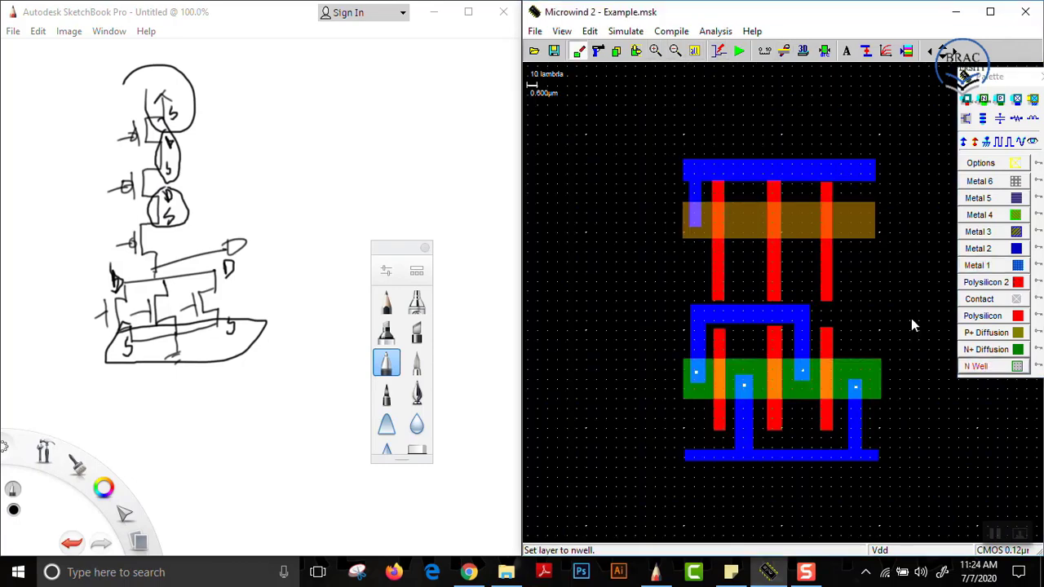
{"action": "left_click_drag", "start_coordinate": [658, 153], "coordinate": [906, 278]}
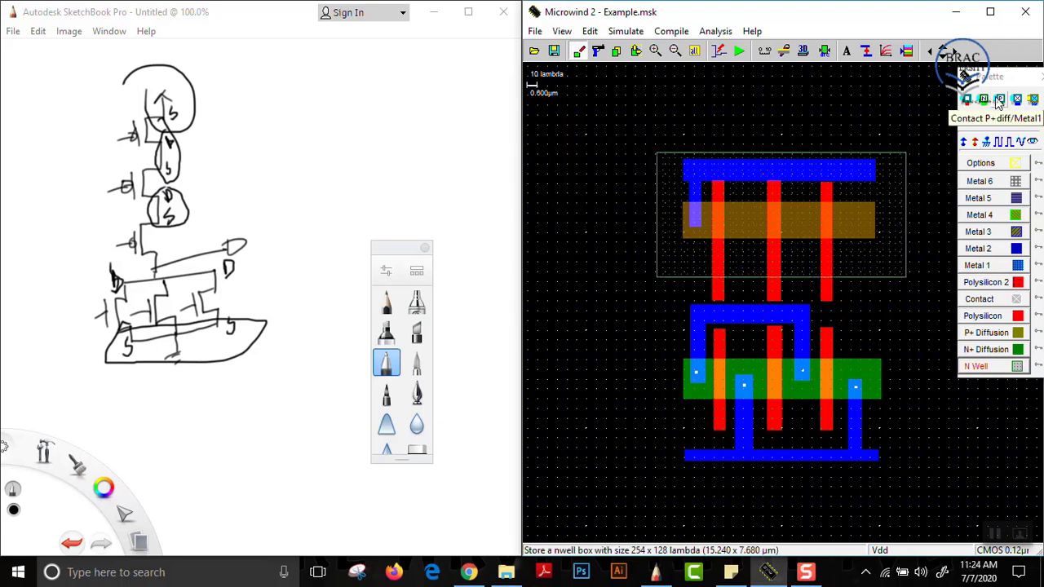
- Place a P+ diffusion contact where the supply strap overlaps the P+ diffusion and an N+ diffusion contact on the strap just above it
{"action": "left_click", "coordinate": [984, 118]}
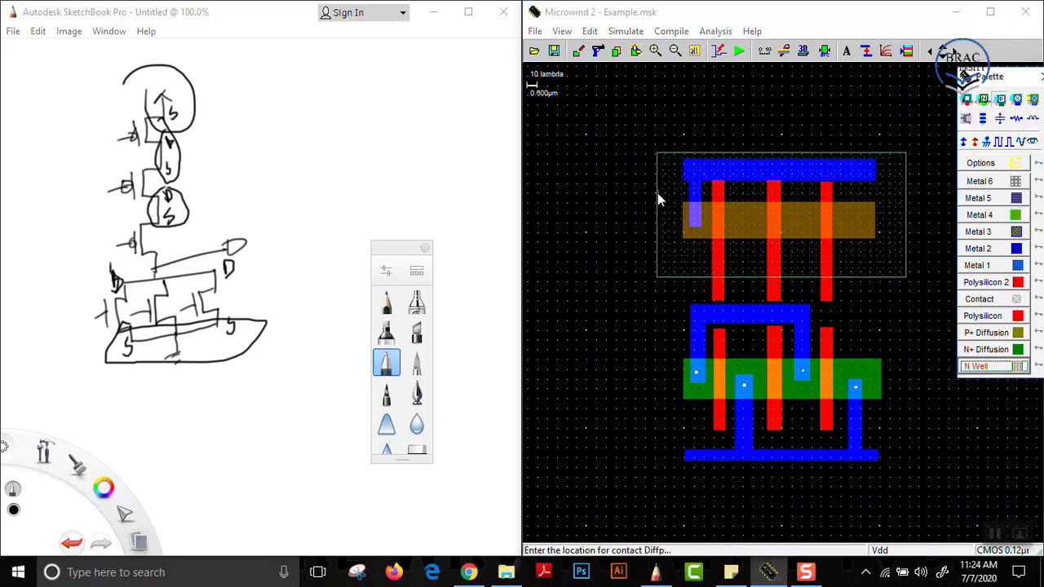
{"action": "left_click", "coordinate": [695, 217]}
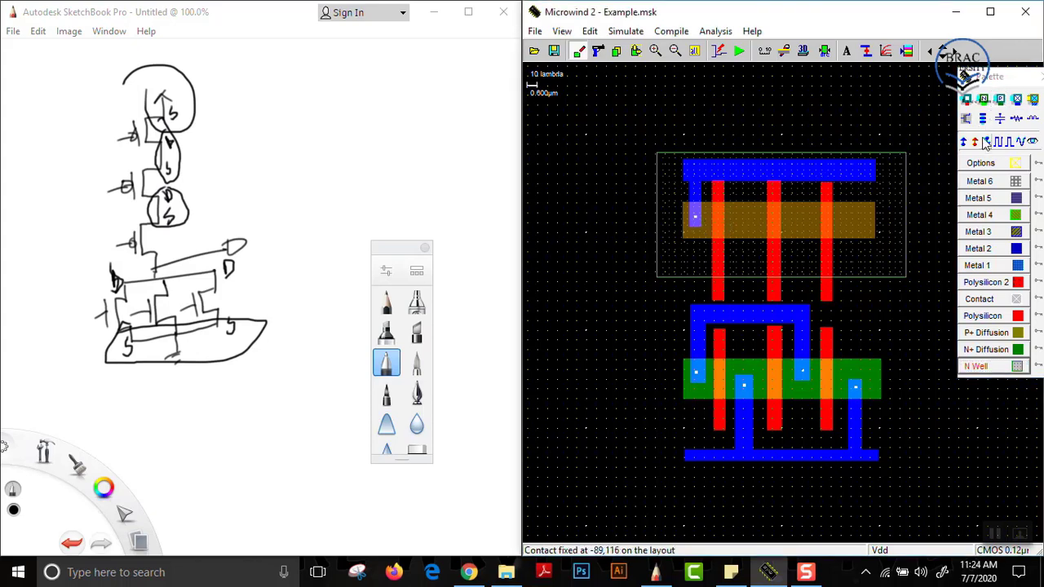
{"action": "left_click", "coordinate": [984, 99]}
{"action": "left_click", "coordinate": [695, 190]}
- Extend the Metal 1 output bridge up to the P+ diffusion's right end with a strap about 21 x 115 lambda, and place a P+ diffusion contact there
{"action": "left_click", "coordinate": [993, 267]}
{"action": "left_click_drag", "start_coordinate": [798, 312], "coordinate": [847, 211]}
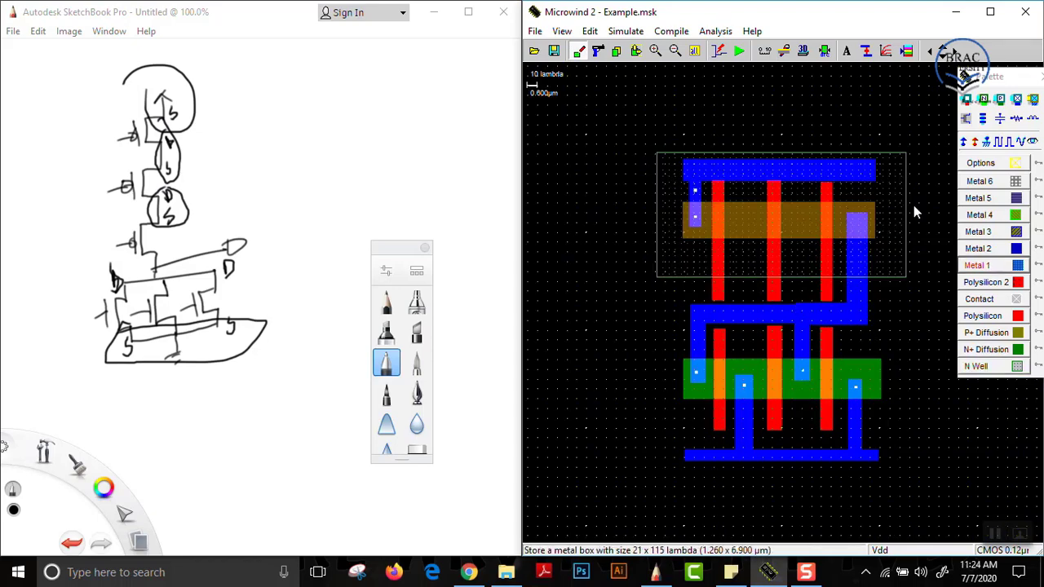
{"action": "left_click", "coordinate": [1000, 99]}
{"action": "left_click", "coordinate": [861, 227]}
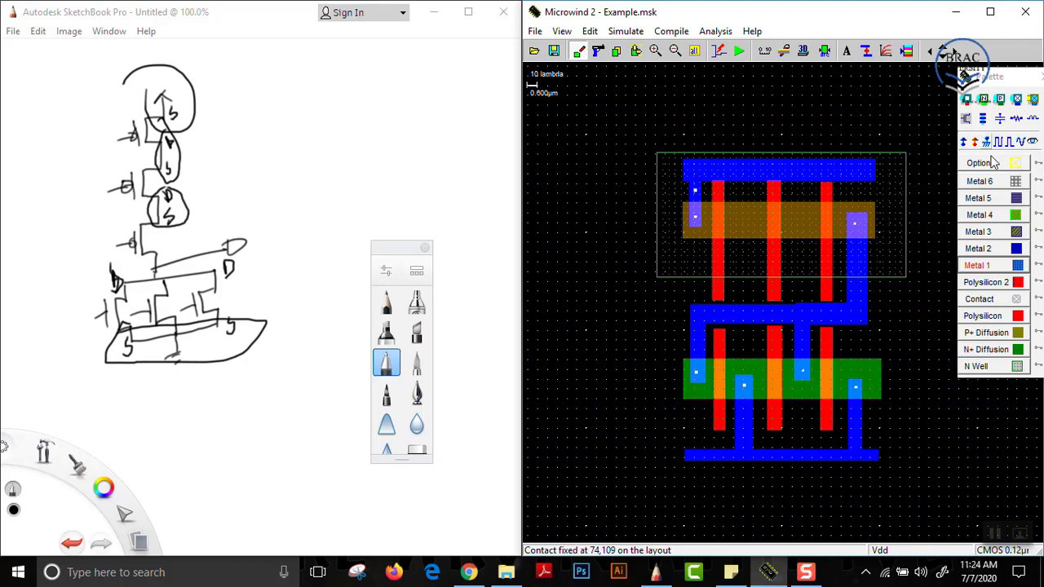
- Join each of the three PMOS gates to the NMOS gate below with polysilicon boxes crossing the Metal 1 output
{"action": "left_click", "coordinate": [983, 316]}
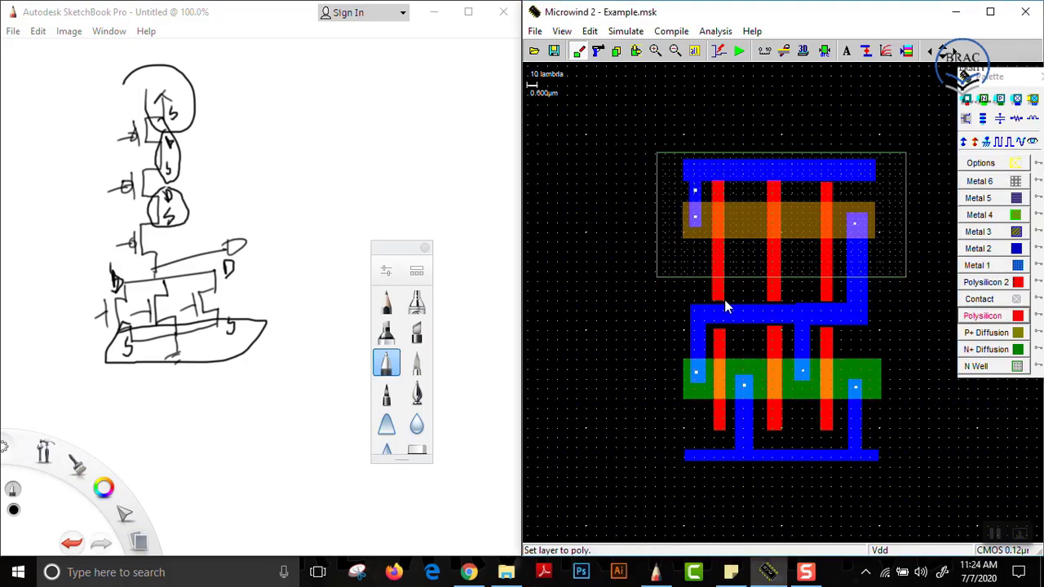
{"action": "left_click_drag", "start_coordinate": [714, 303], "coordinate": [726, 359]}
{"action": "left_click_drag", "start_coordinate": [769, 298], "coordinate": [789, 345]}
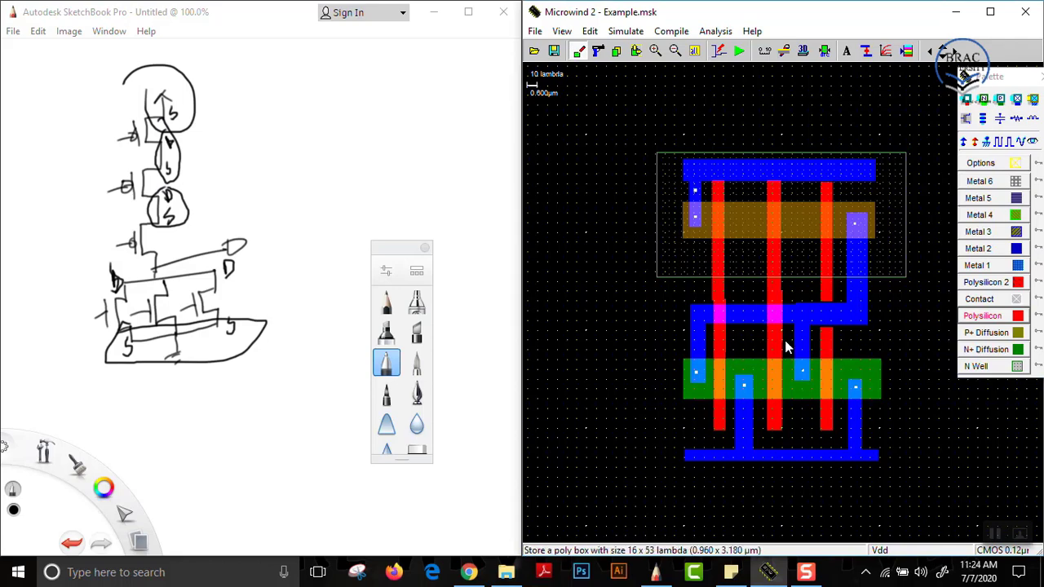
{"action": "left_click_drag", "start_coordinate": [821, 295], "coordinate": [834, 333]}
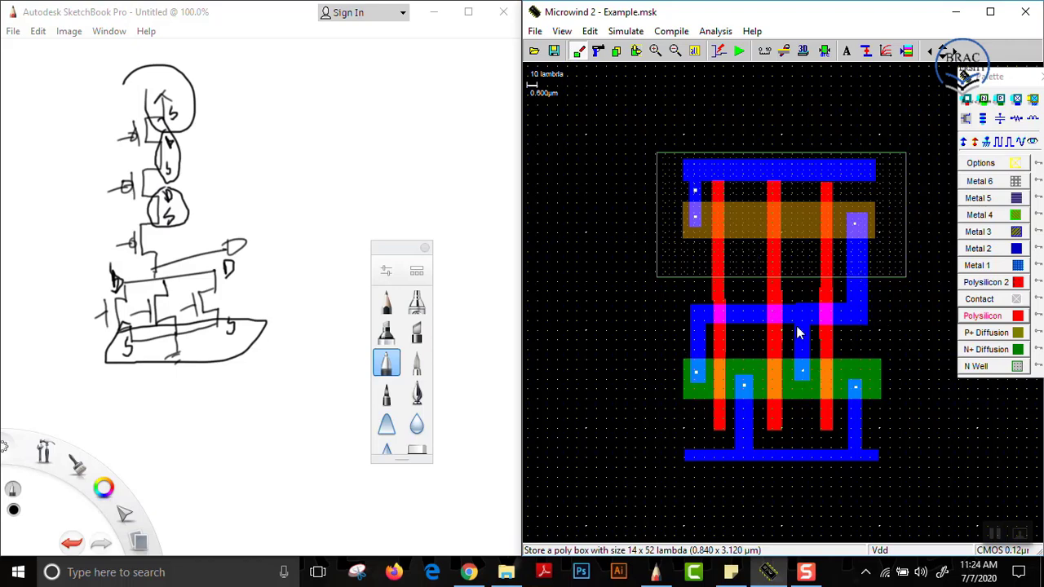
- Assign the Vdd supply to the upper Metal 1 rail and the Vss ground to the lower Metal 1 rail
{"action": "left_click", "coordinate": [966, 144]}
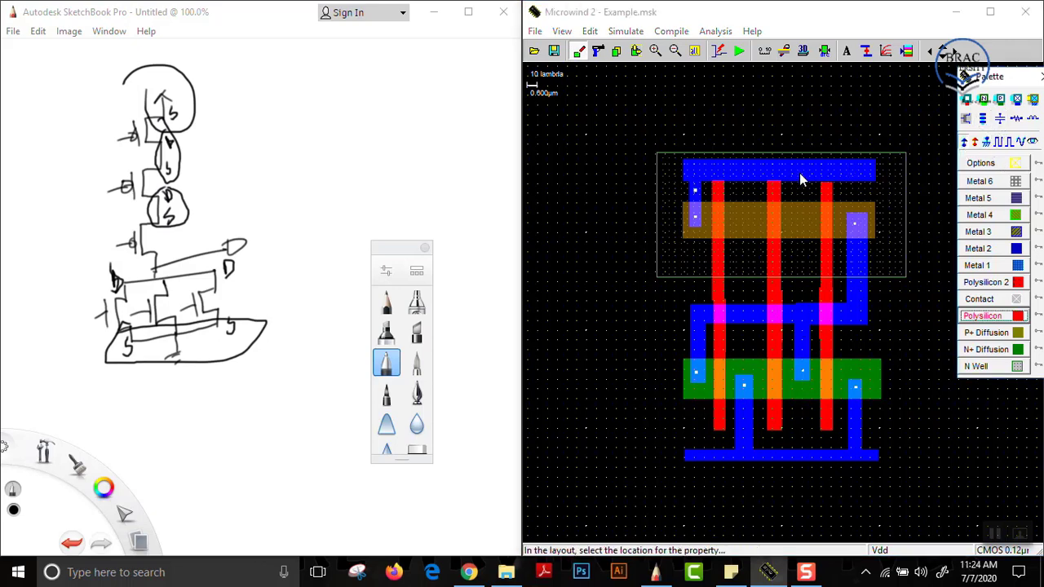
{"action": "left_click", "coordinate": [796, 172]}
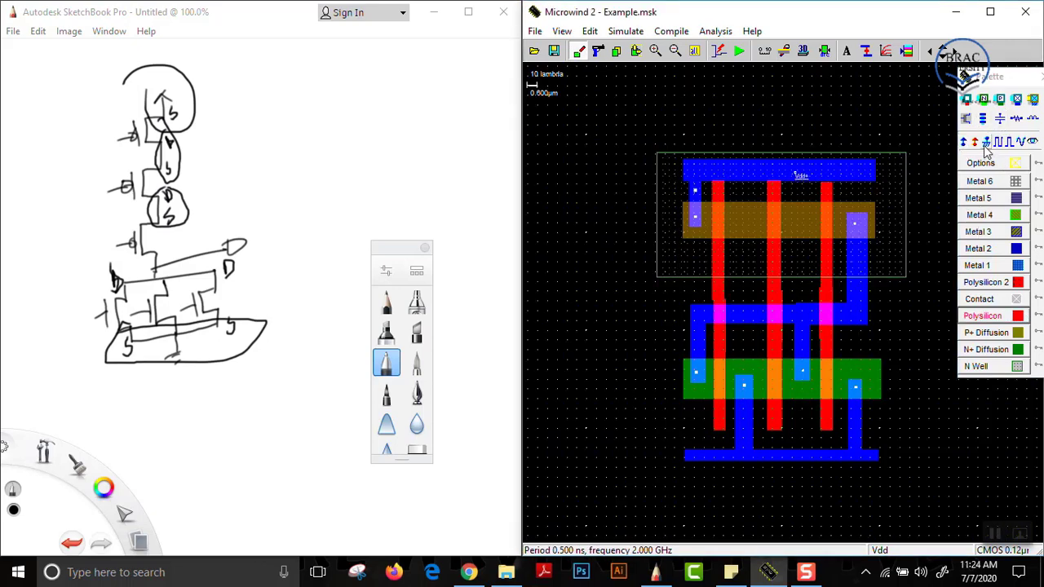
{"action": "left_click", "coordinate": [987, 144]}
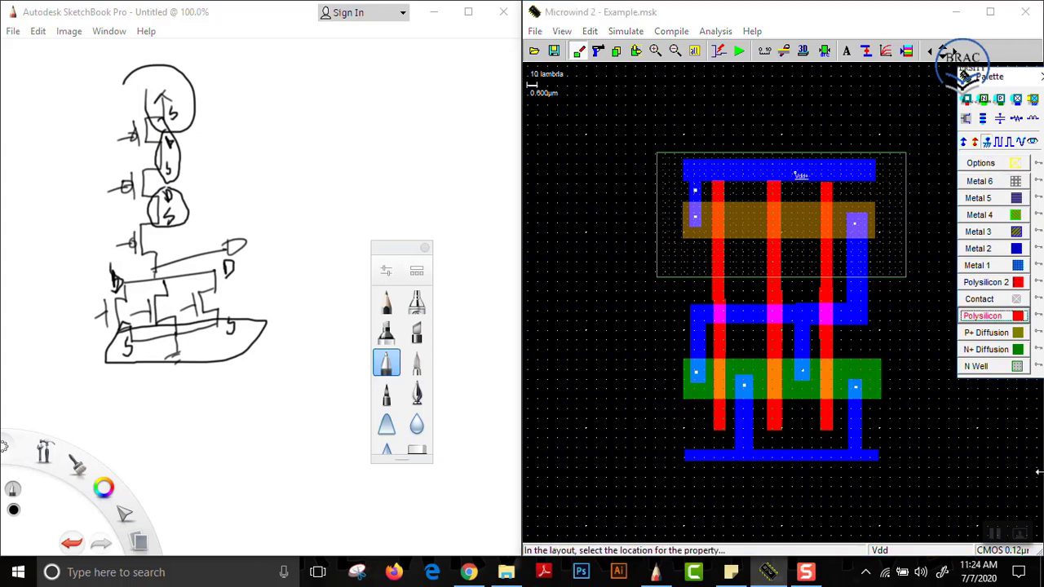
{"action": "left_click", "coordinate": [853, 453]}
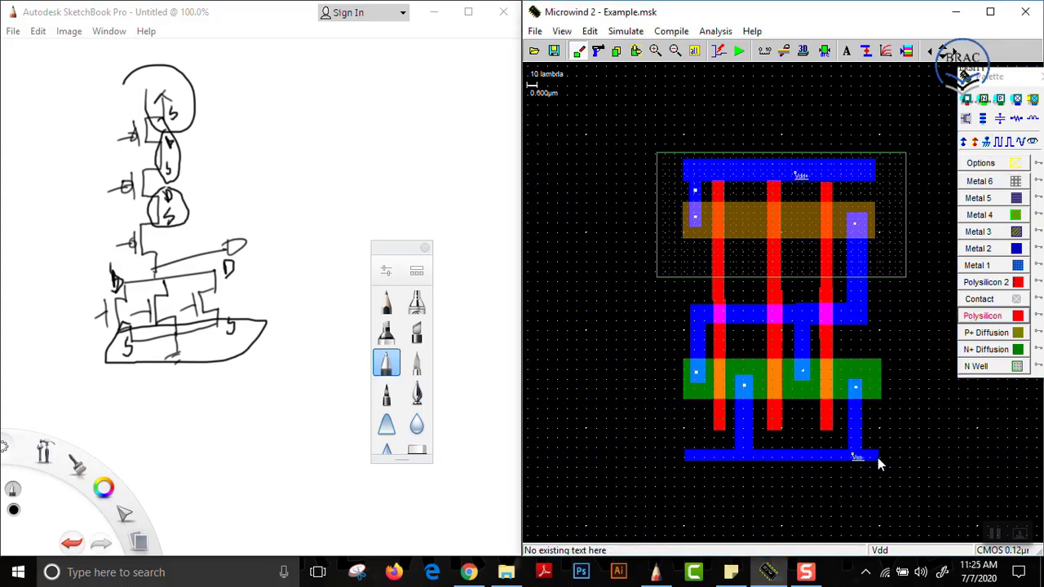
- Assign the clock signals clock1, clock2 and clock3 to the three polysilicon gates from left to right, keeping the proposed timings
{"action": "left_click", "coordinate": [988, 144]}
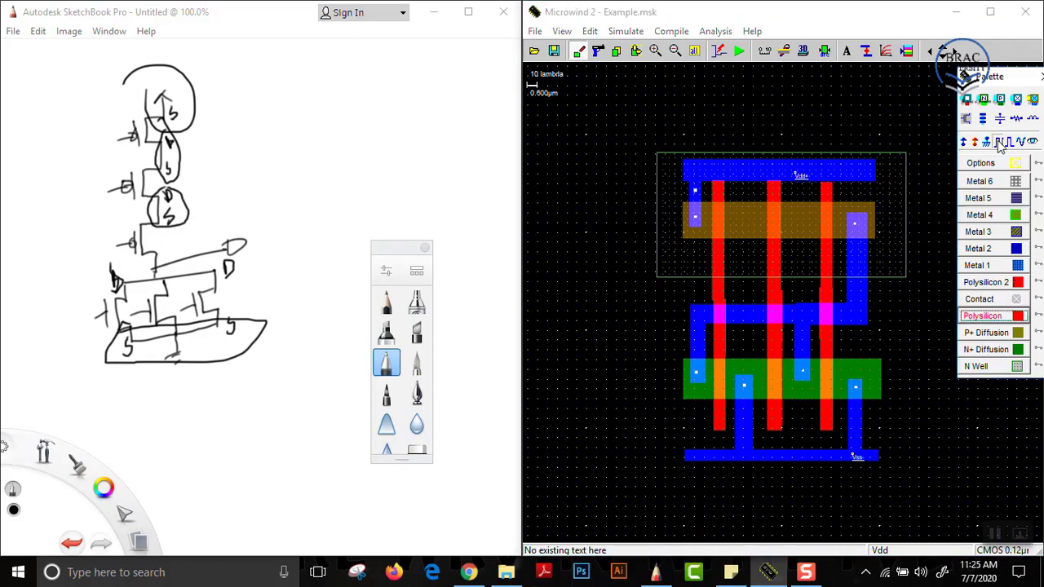
{"action": "left_click", "coordinate": [721, 297]}
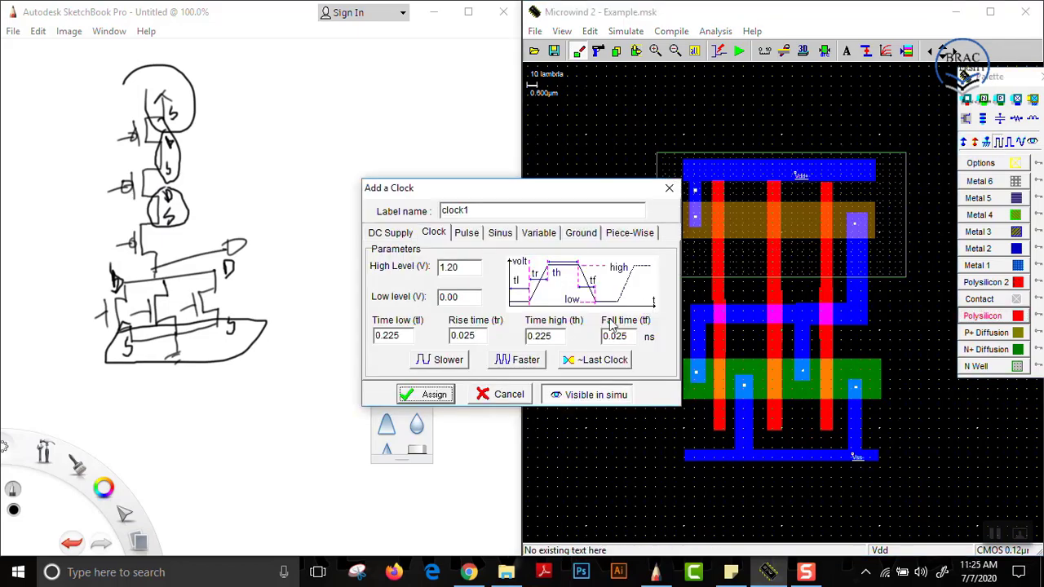
{"action": "left_click", "coordinate": [426, 394]}
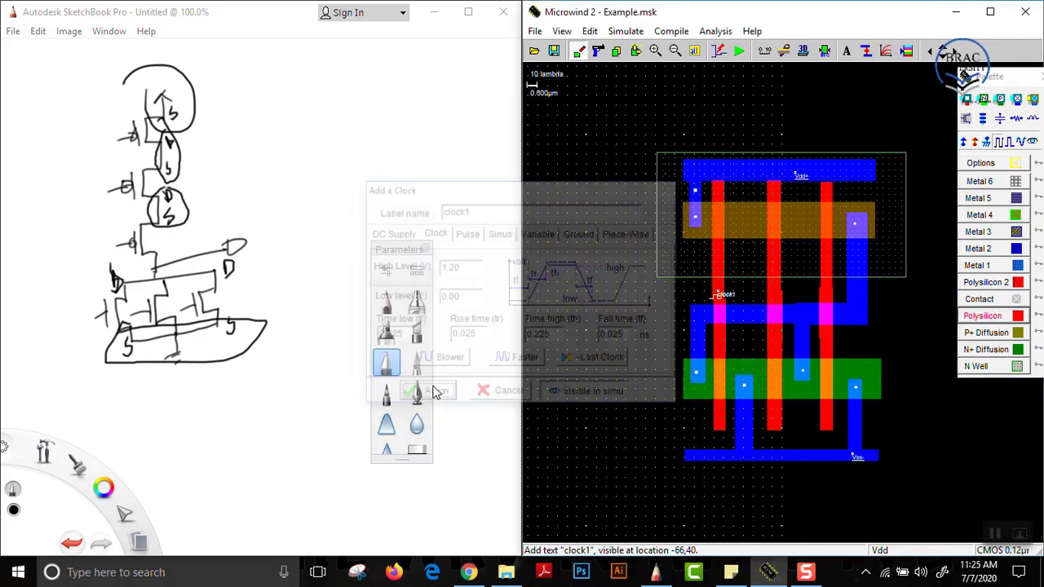
{"action": "left_click", "coordinate": [1005, 143]}
{"action": "left_click", "coordinate": [1005, 143]}
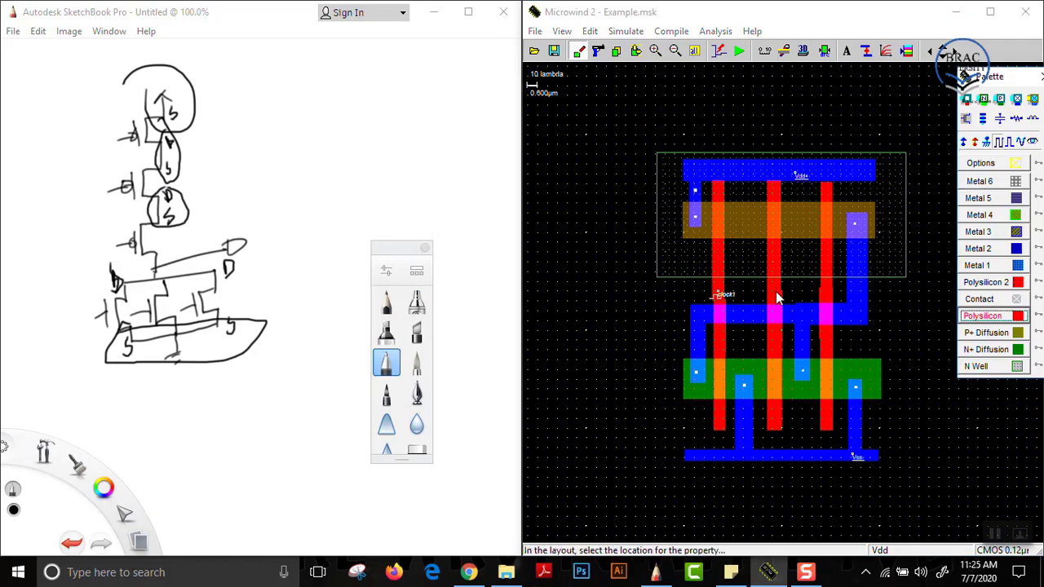
{"action": "left_click", "coordinate": [776, 295]}
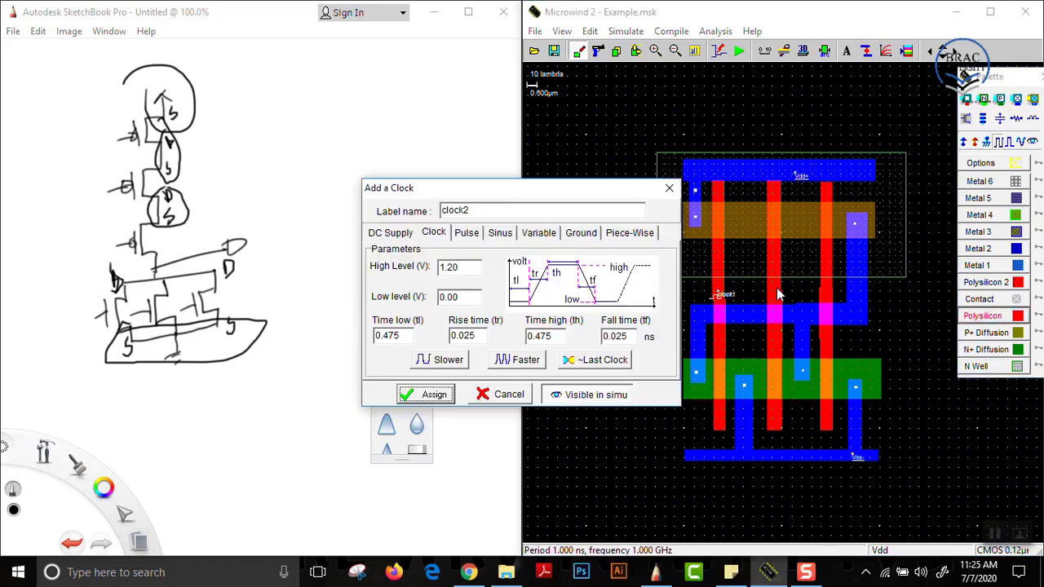
{"action": "left_click", "coordinate": [420, 394]}
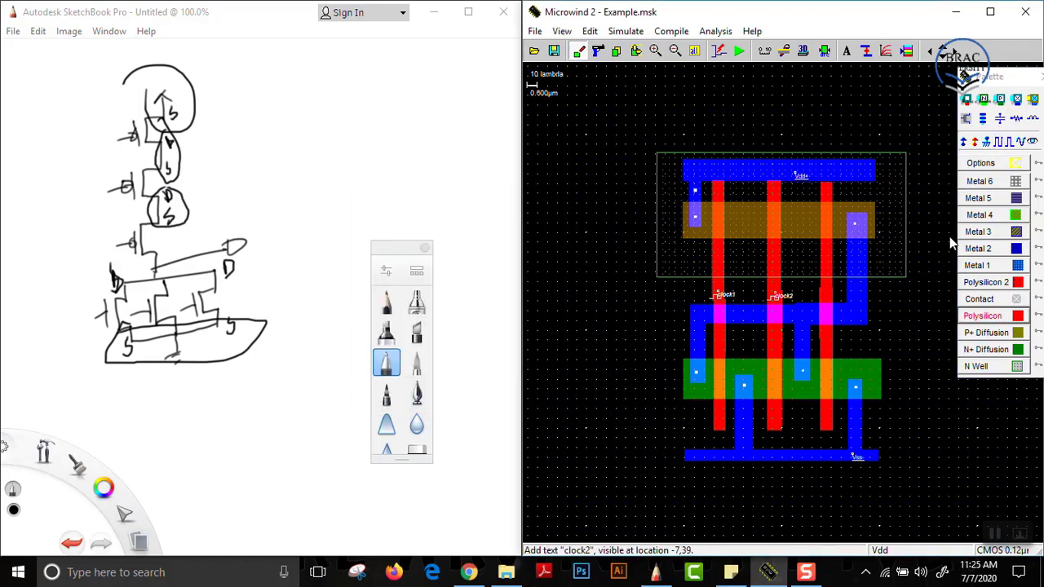
{"action": "left_click", "coordinate": [1002, 142]}
{"action": "left_click", "coordinate": [826, 293]}
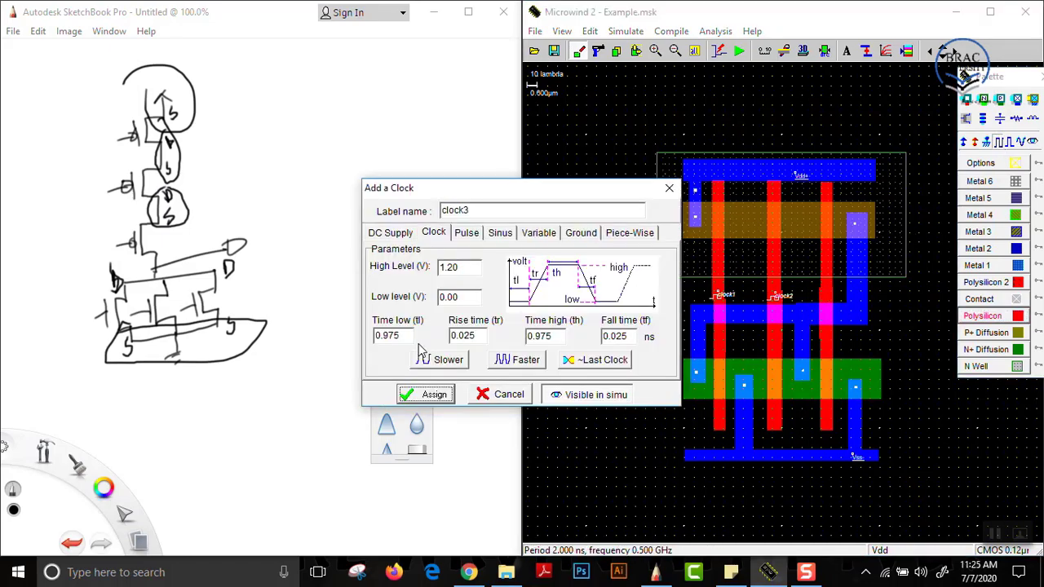
{"action": "left_click", "coordinate": [426, 395]}
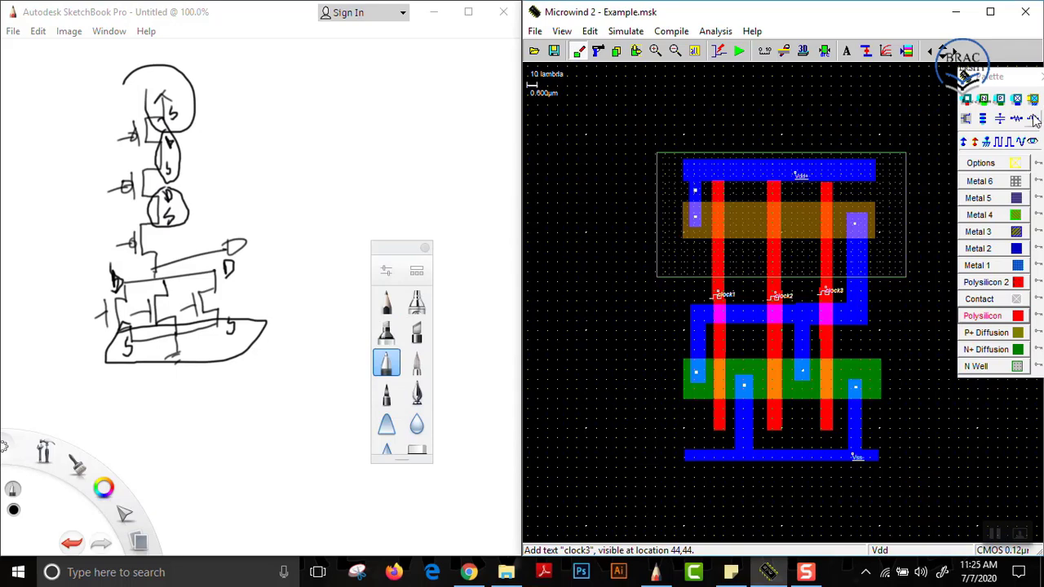
- Label the Metal 1 output node s1 and make it visible in the simulation
{"action": "left_click", "coordinate": [1032, 144]}
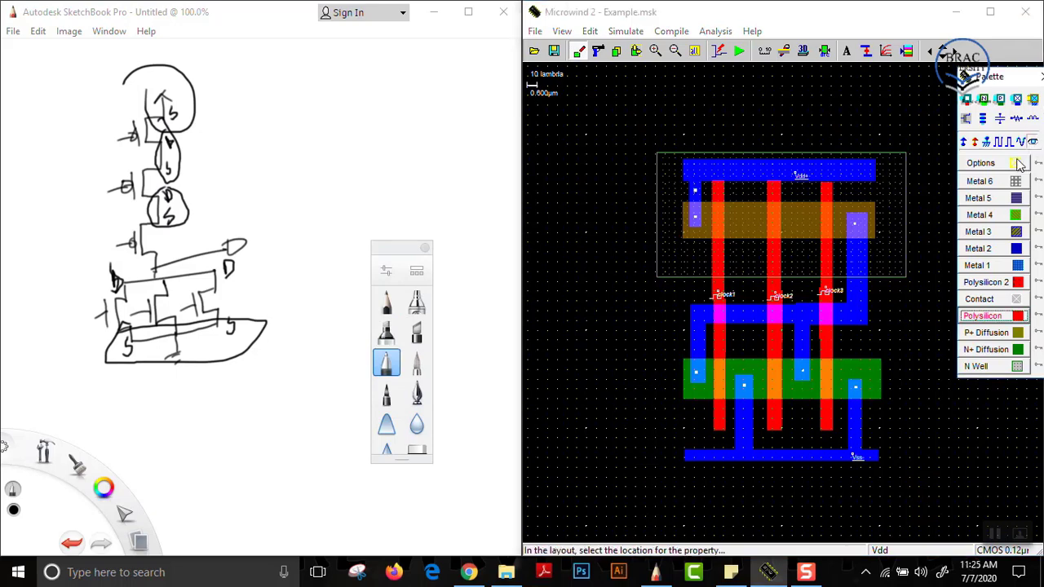
{"action": "left_click", "coordinate": [857, 308]}
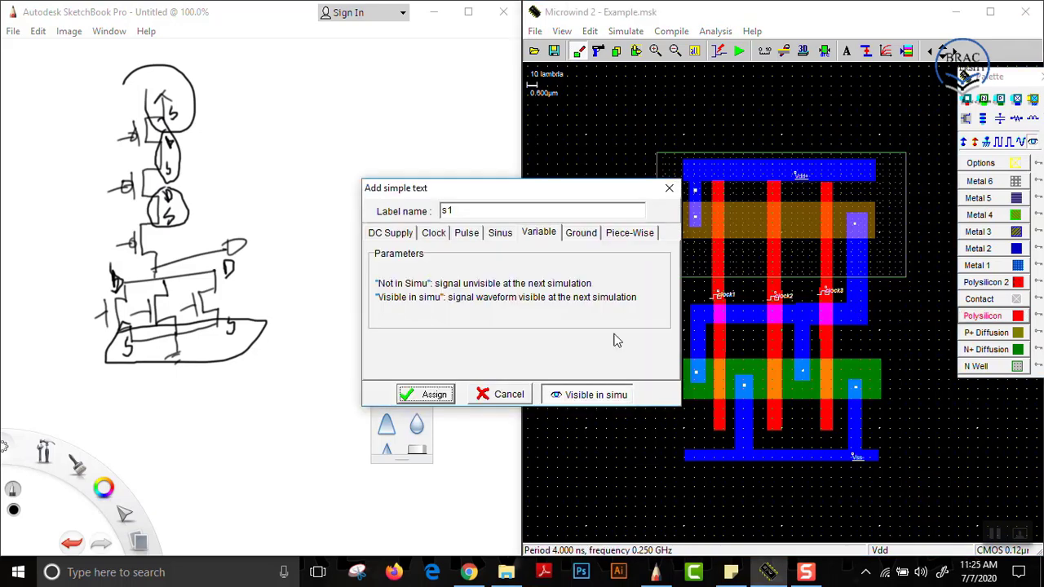
{"action": "left_click", "coordinate": [427, 396]}
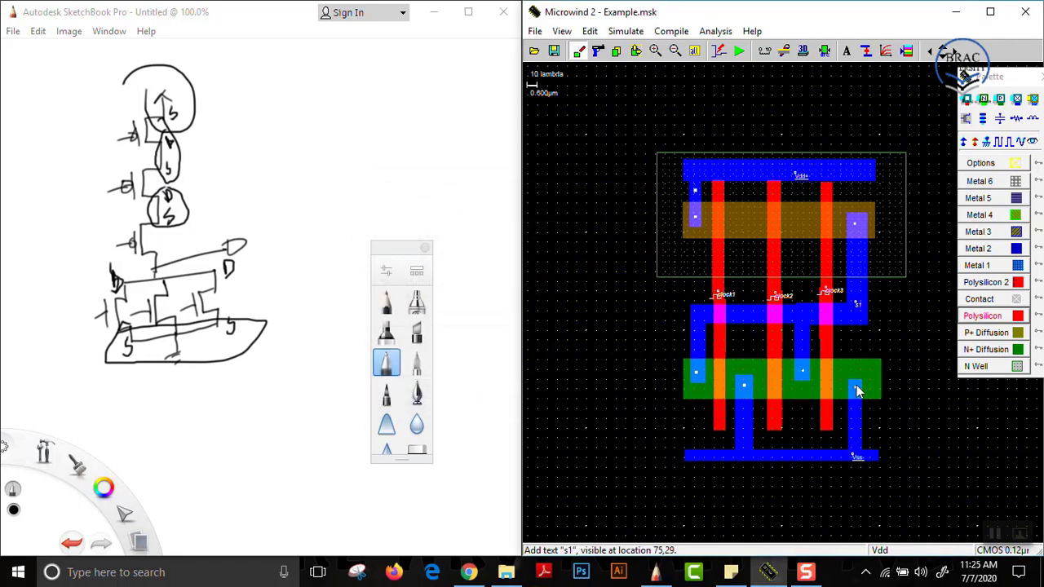
- Run the design rule check and simulate the layout with the time scale set to 10 ns
{"action": "left_click", "coordinate": [825, 50]}
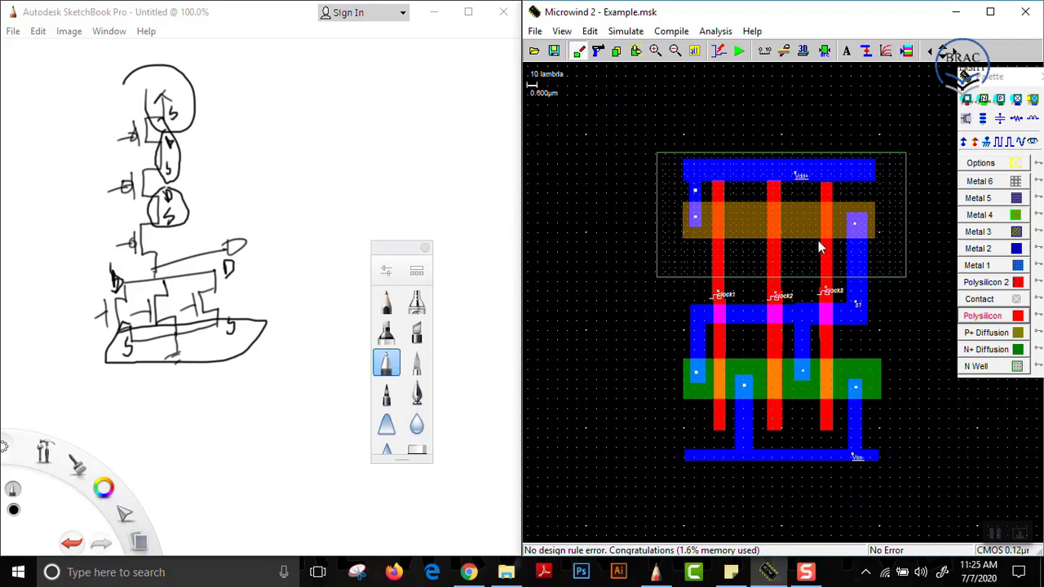
{"action": "left_click", "coordinate": [740, 53]}
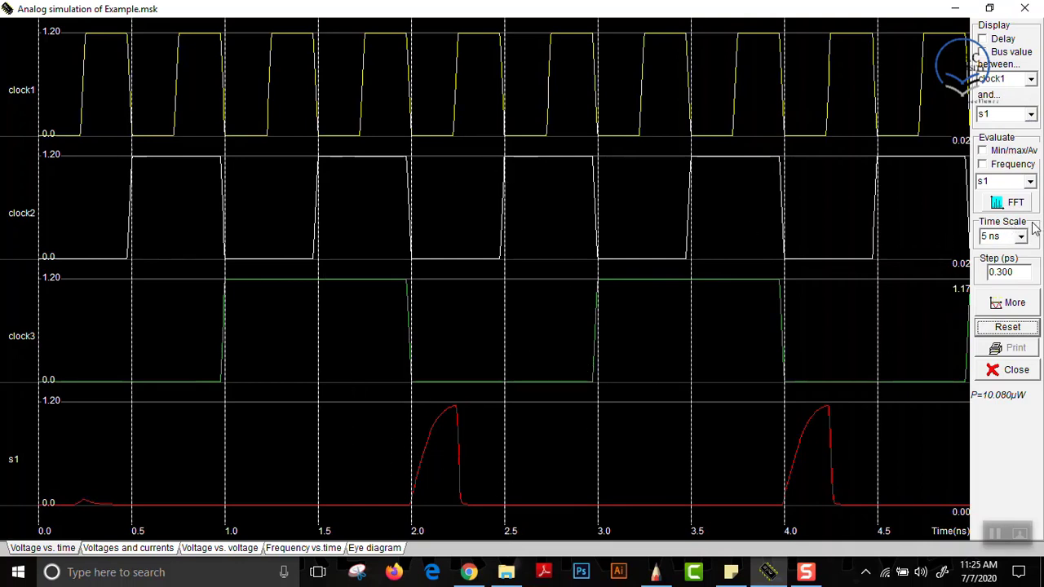
{"action": "left_click", "coordinate": [1021, 237]}
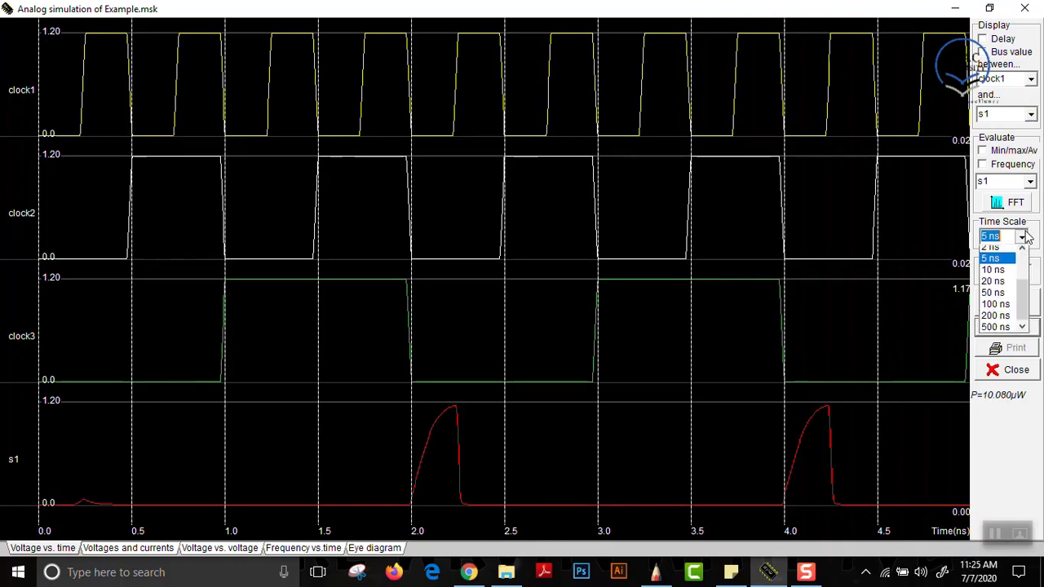
{"action": "left_click", "coordinate": [1002, 276]}
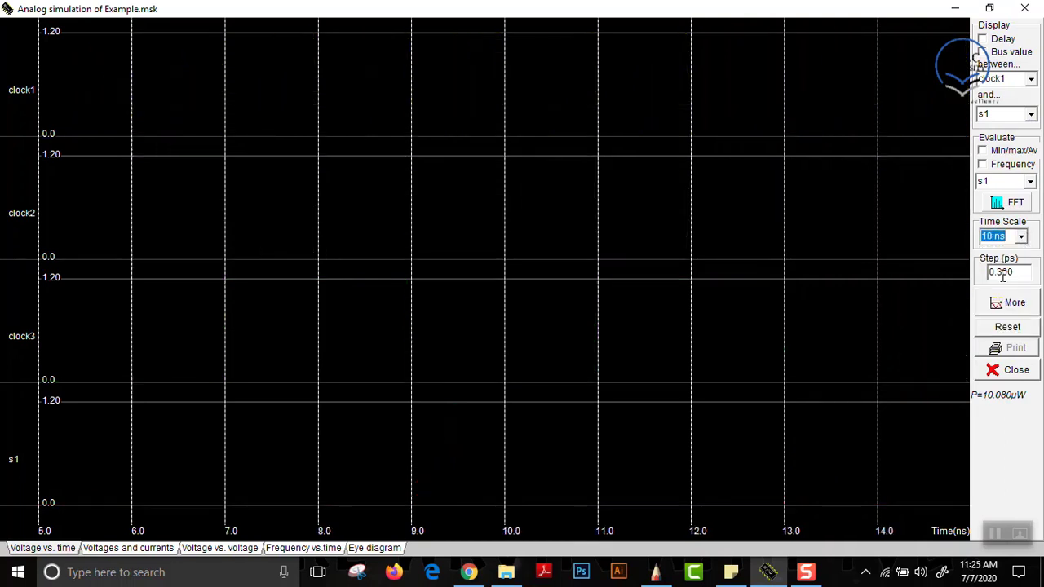
{"action": "left_click", "coordinate": [1004, 335]}
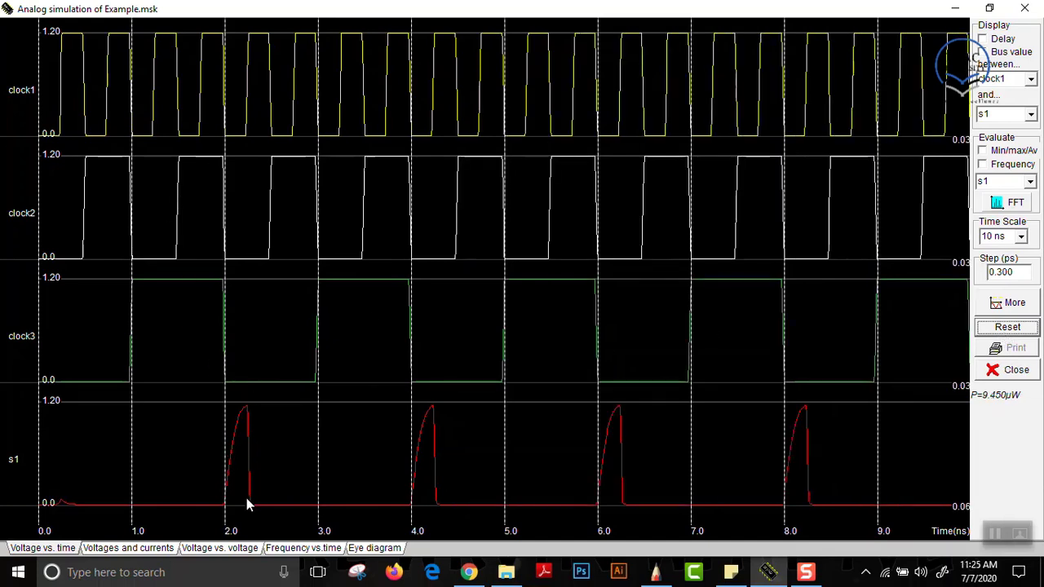
- Probe the voltages of clock1, clock2, clock3 and s1 just after 2.0 ns and close the simulation window
{"action": "left_click", "coordinate": [231, 131]}
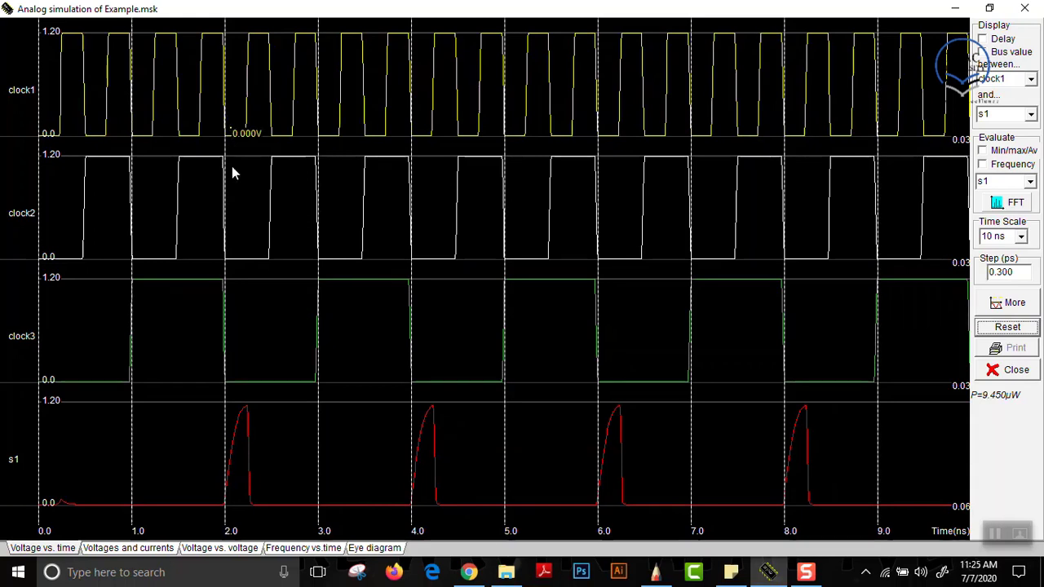
{"action": "left_click", "coordinate": [232, 259]}
{"action": "left_click", "coordinate": [232, 383]}
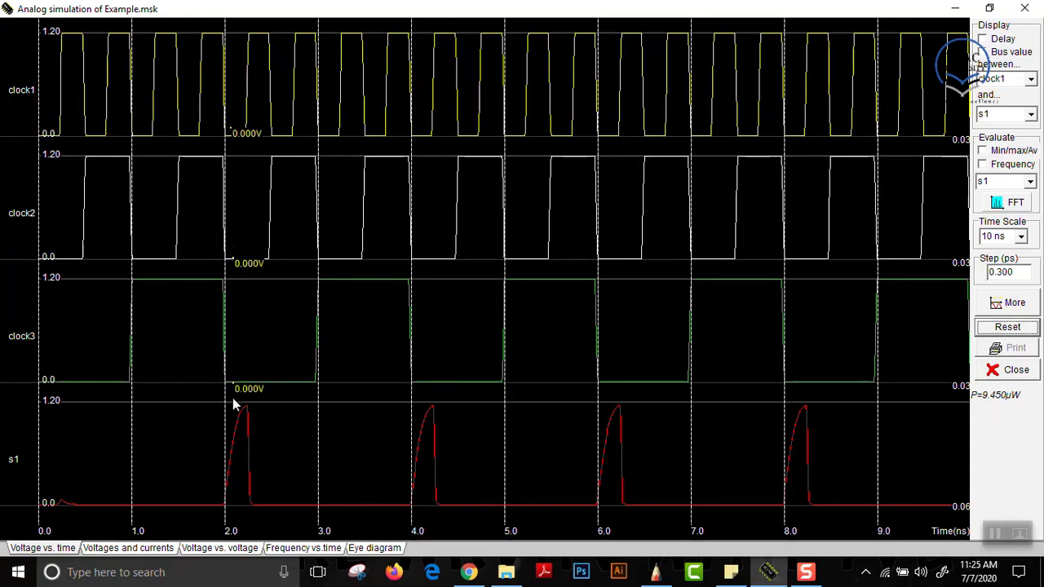
{"action": "left_click", "coordinate": [234, 424]}
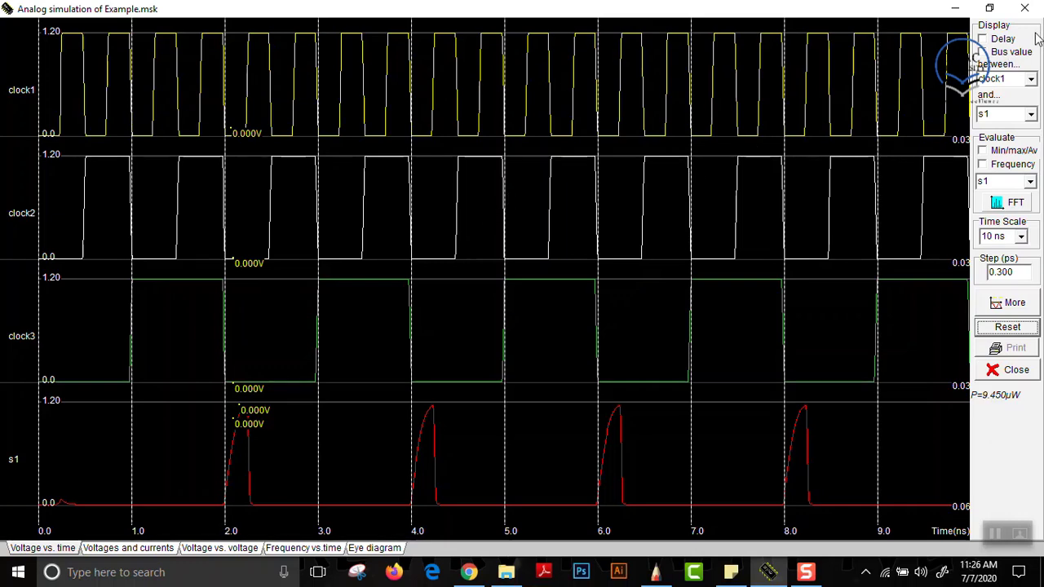
{"action": "left_click", "coordinate": [1025, 7]}
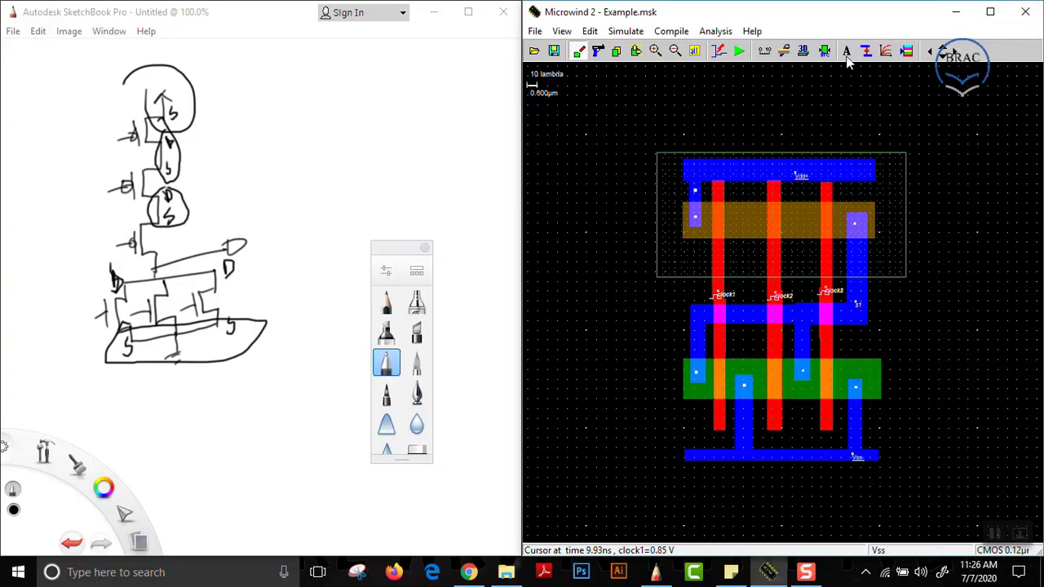